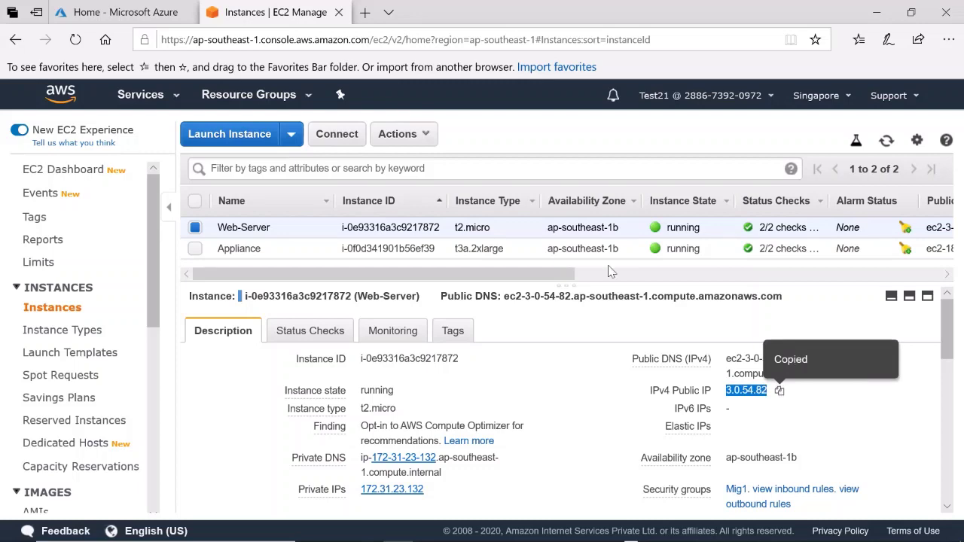
Open a new blank browser tab beside the Azure portal to test the copied IP
click(365, 12)
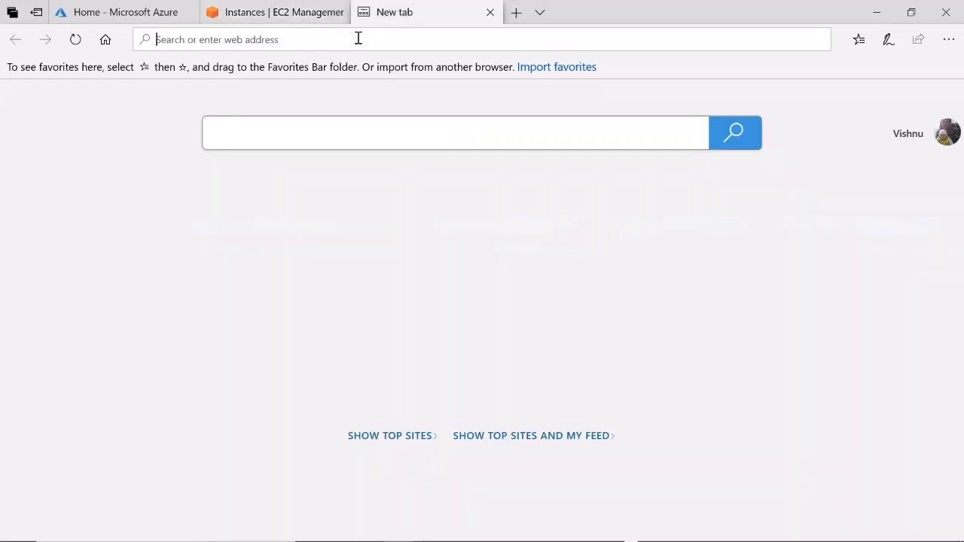
Load the source server's demo page at 3.0.54.82, follow its logo link, then return to Azure
key(ctrl+v)
key(Return)
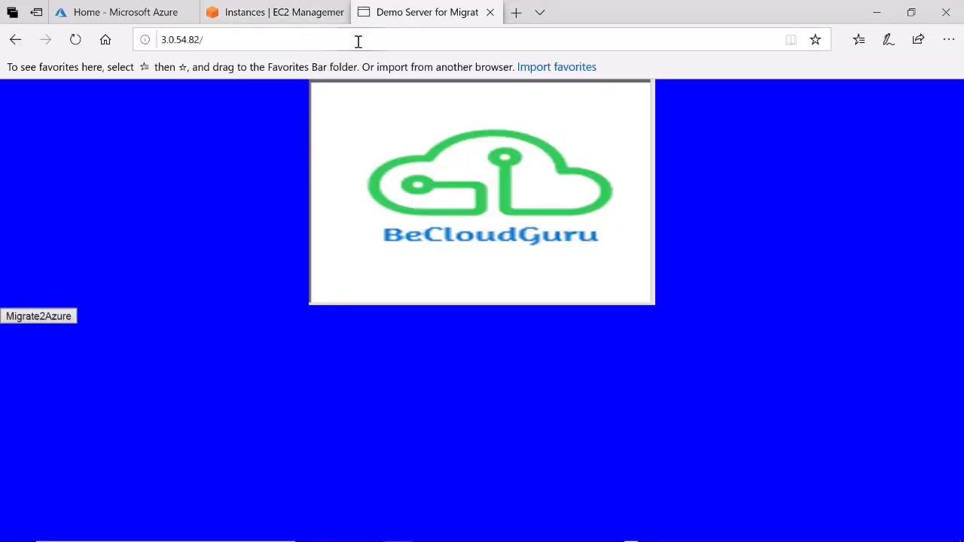
click(408, 189)
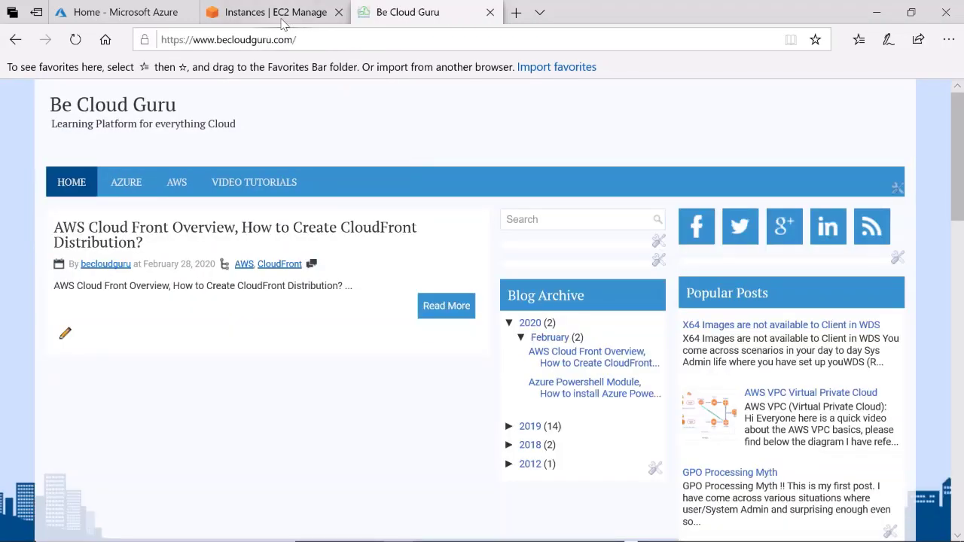
click(136, 17)
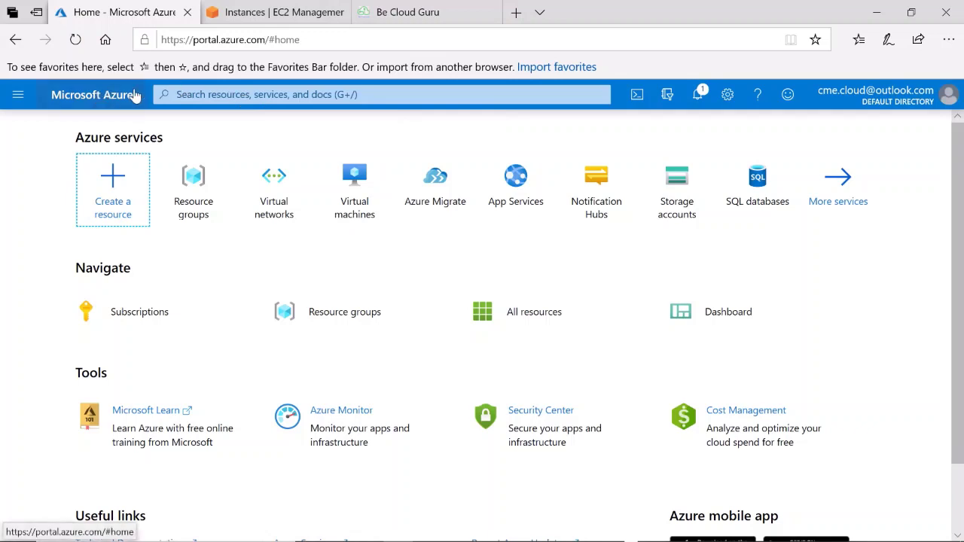
Search the portal for 'azure mig' and open the Azure Migrate service
click(198, 98)
text(az)
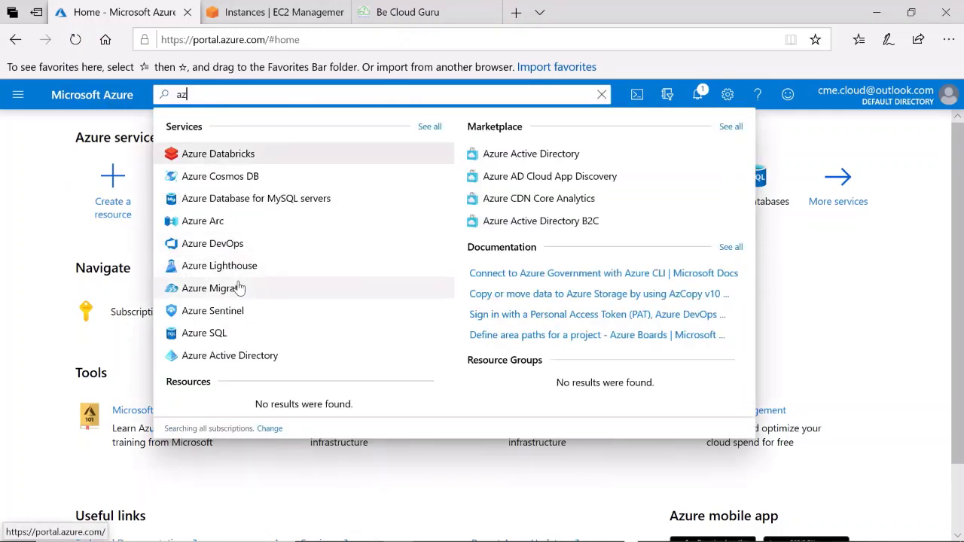
click(796, 299)
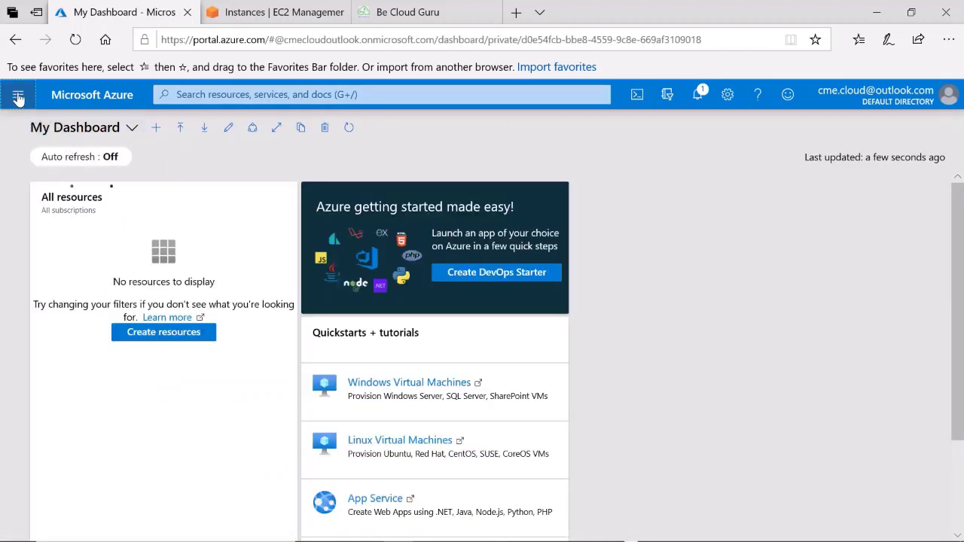
click(18, 95)
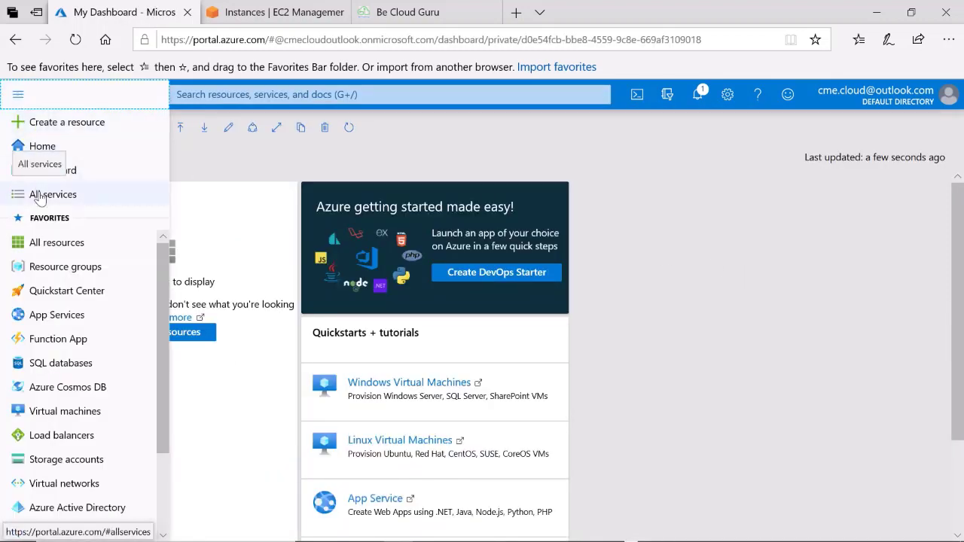
click(250, 160)
click(221, 96)
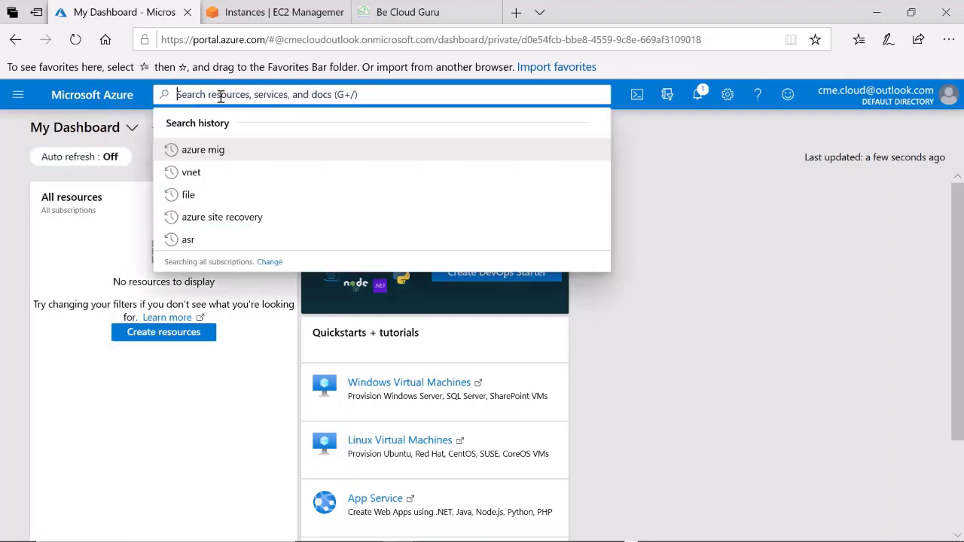
text(azure mig)
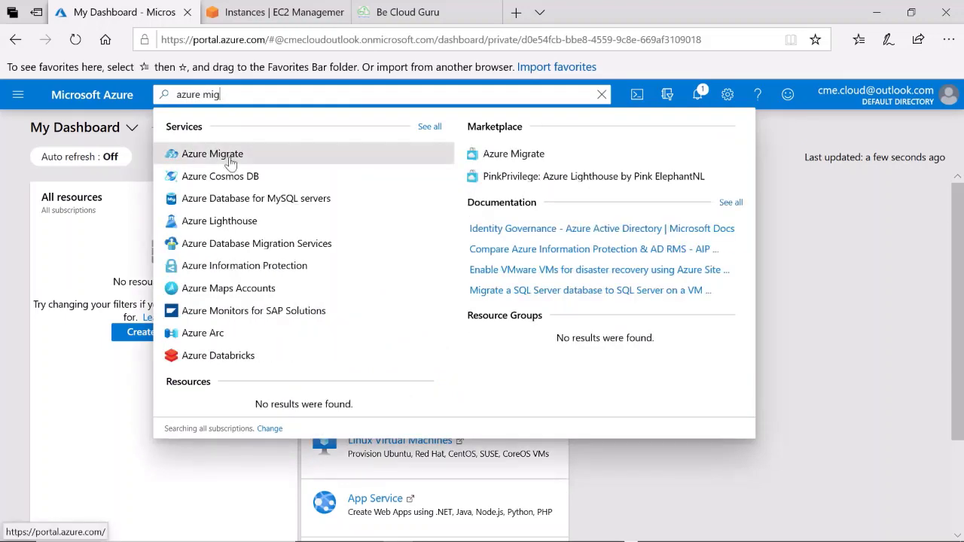
click(228, 157)
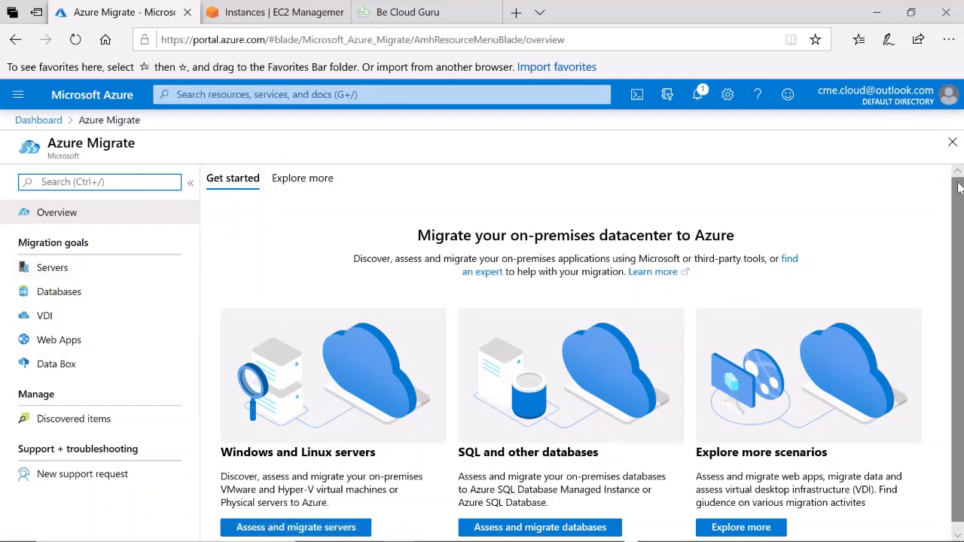
Go to Assess and migrate servers and start Add tool(s) on the Servers page
scroll(959, 192, down, 1)
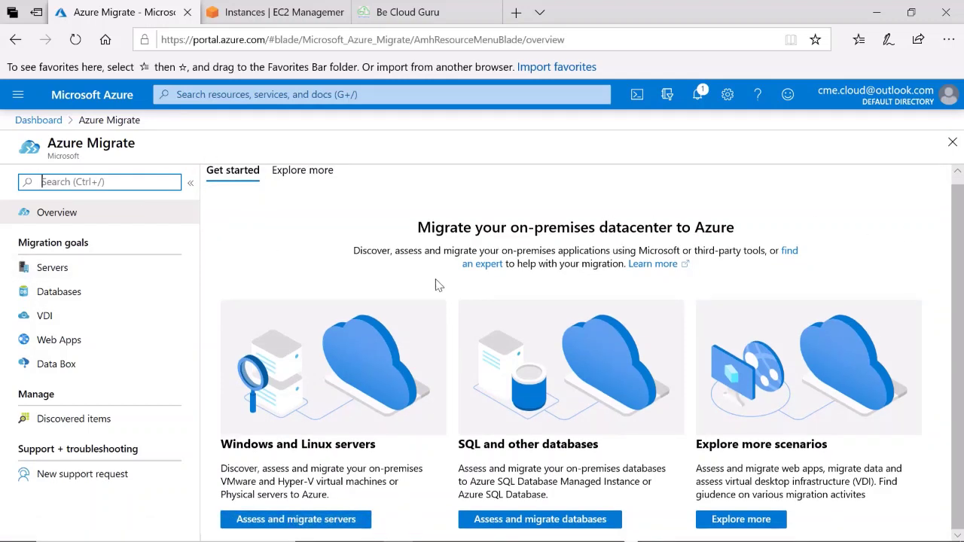
click(314, 525)
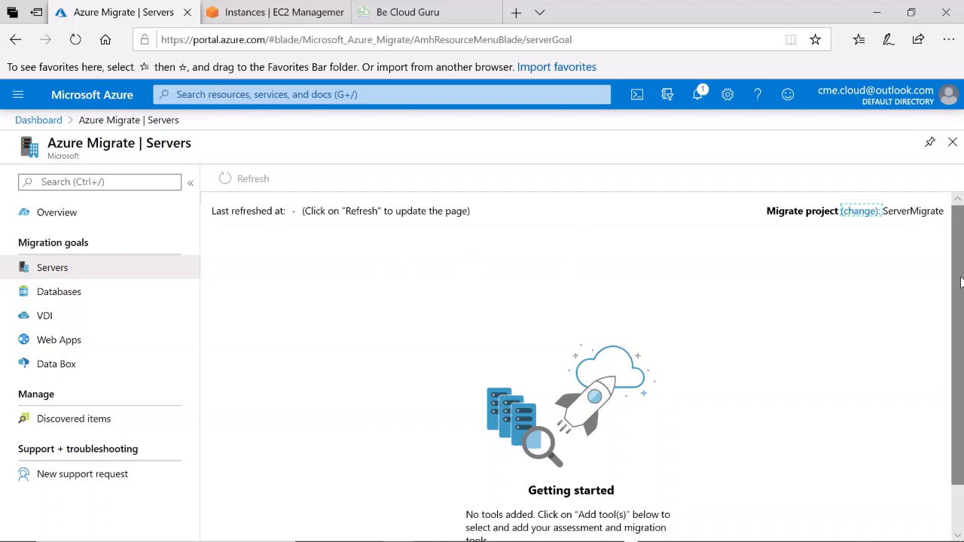
scroll(961, 282, down, 1)
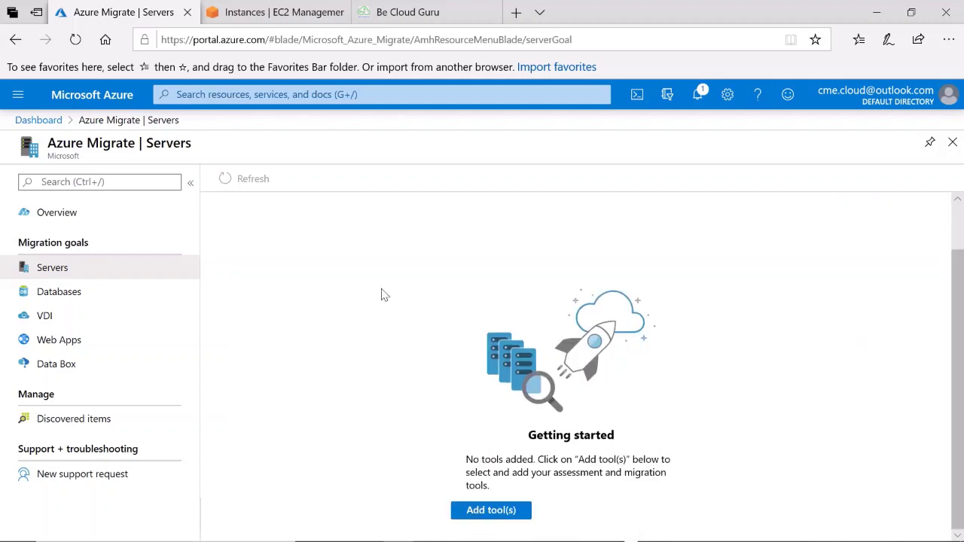
scroll(381, 294, up, 1)
scroll(376, 275, down, 1)
click(483, 512)
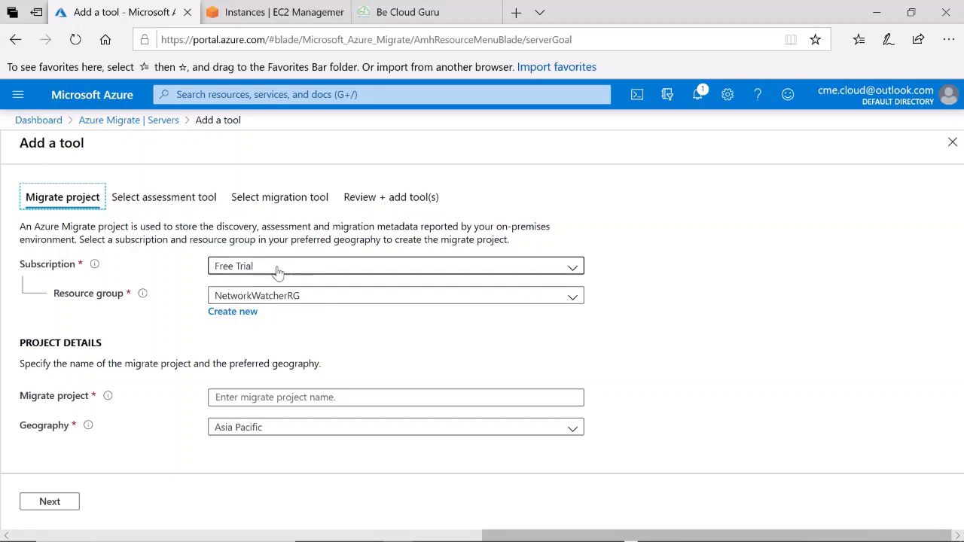
Create a new resource group named AzureMig for the migrate project
click(573, 297)
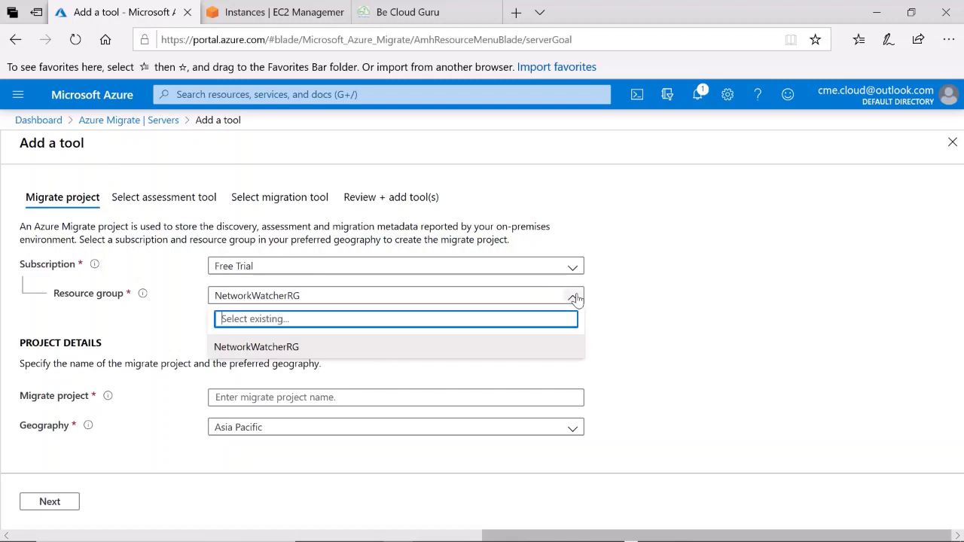
click(645, 307)
click(255, 320)
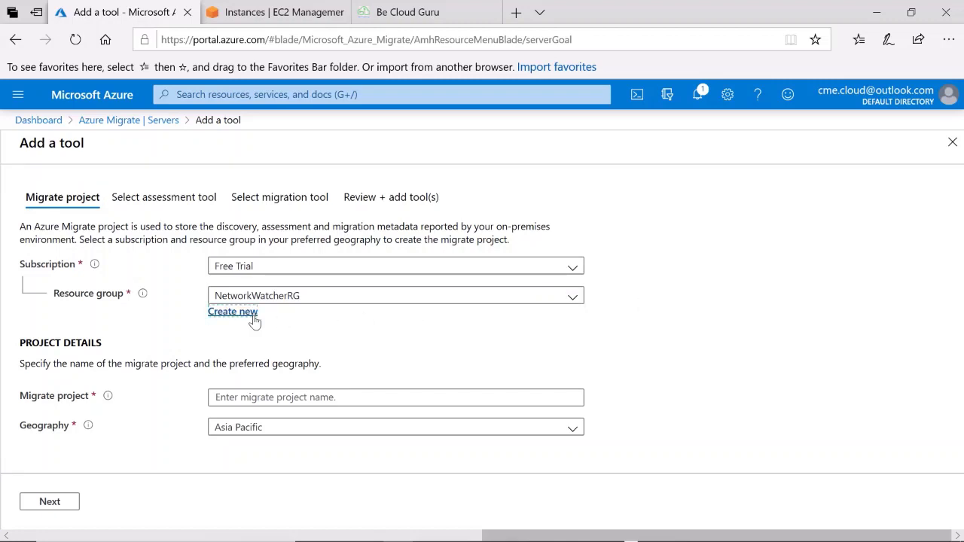
text(Azure)
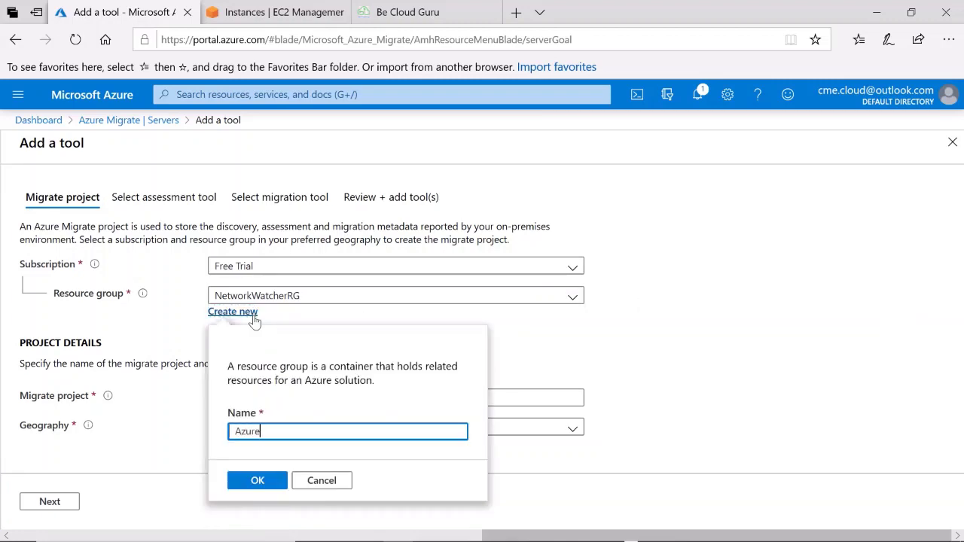
text(Mig)
click(260, 483)
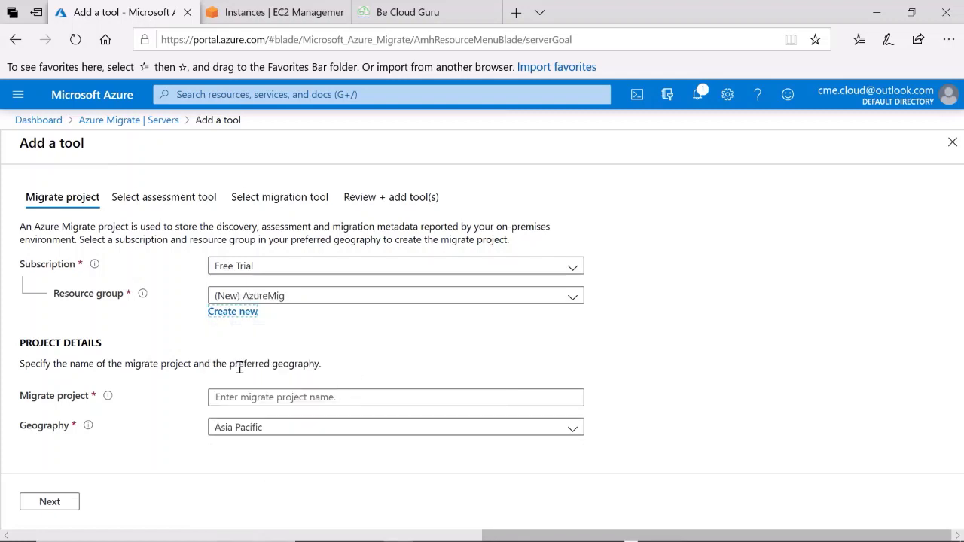
Name the migrate project azure-mig1, keep Asia Pacific, and continue to assessment tools
click(229, 394)
text(azure-mig1)
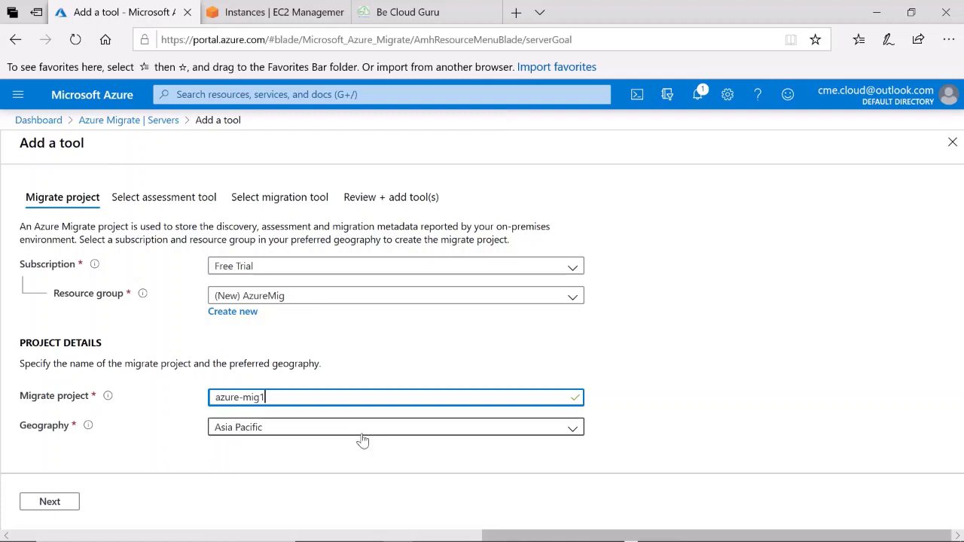
click(49, 501)
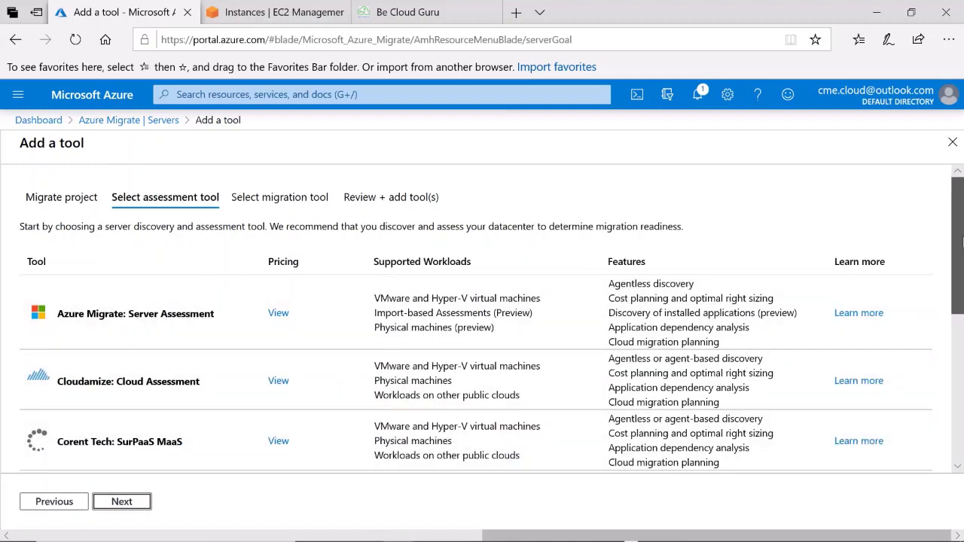
Pick Azure Migrate: Server Assessment as the assessment tool, with Skip turned off, and continue
drag(961, 239, 959, 277)
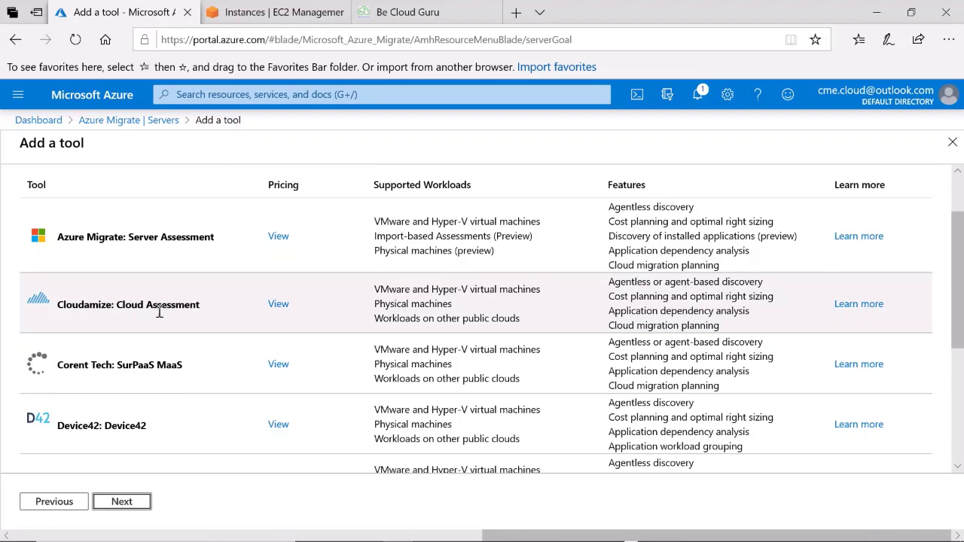
scroll(154, 422, down, 1)
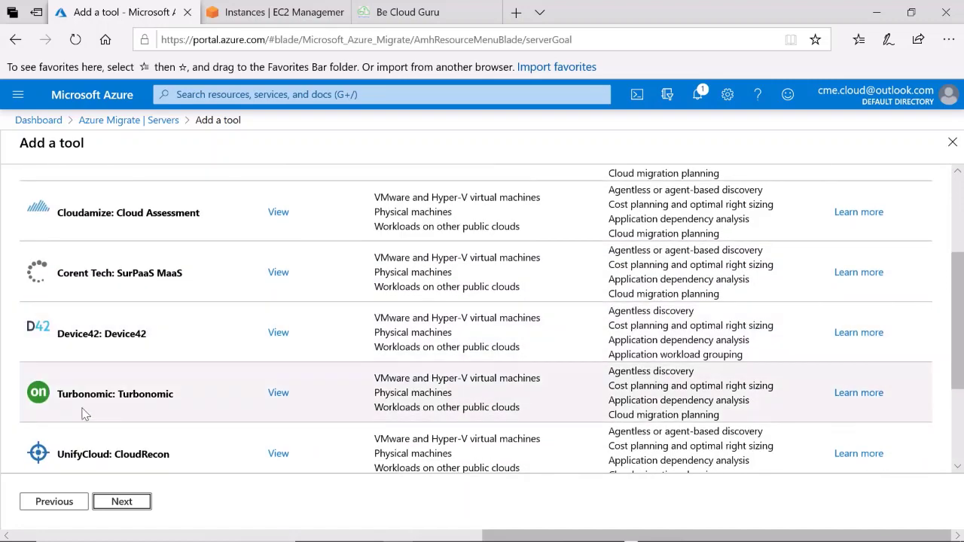
scroll(167, 449, down, 1)
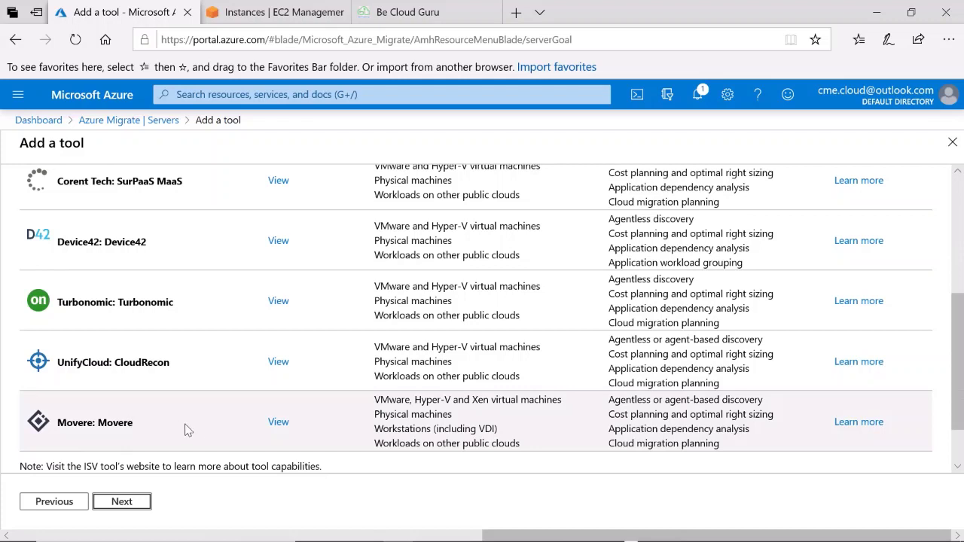
scroll(188, 430, down, 1)
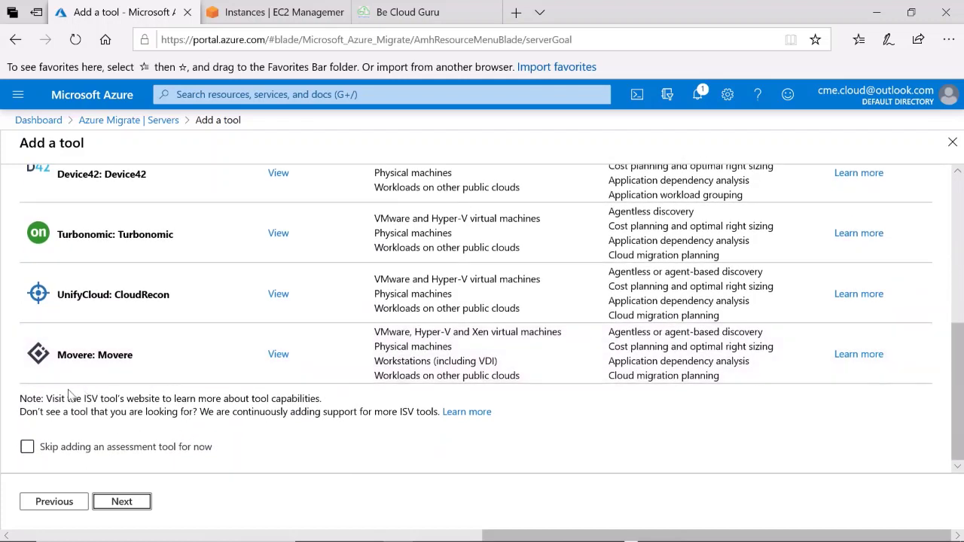
click(28, 448)
click(27, 448)
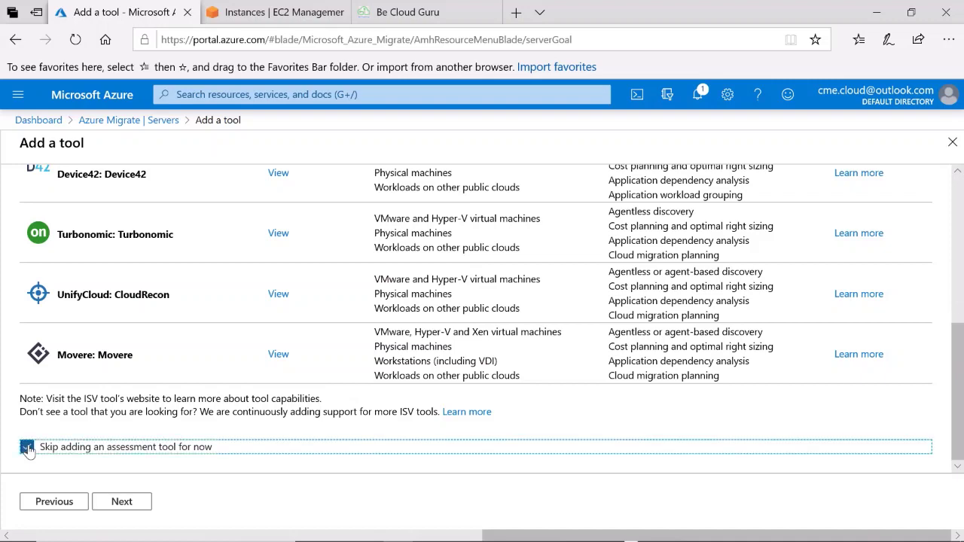
click(27, 447)
scroll(154, 298, up, 6)
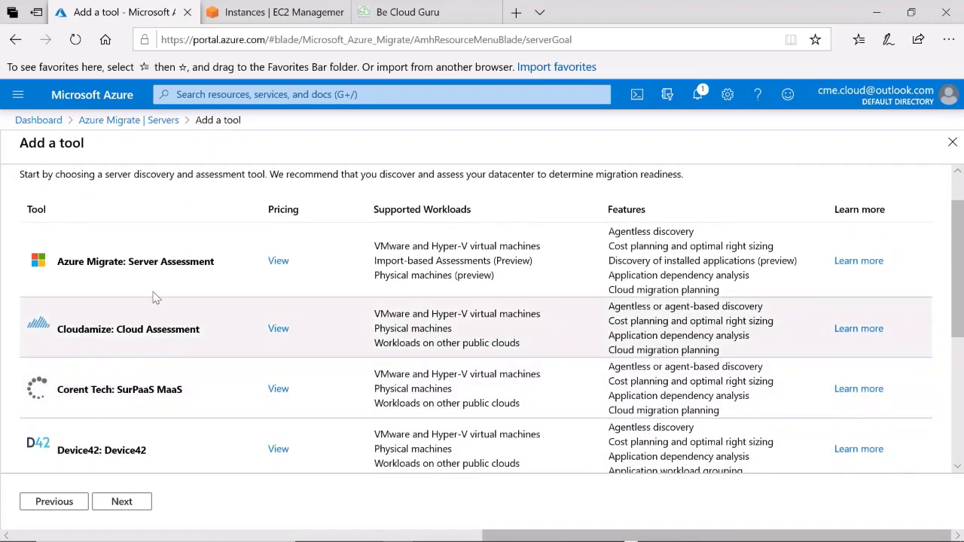
click(153, 294)
click(122, 503)
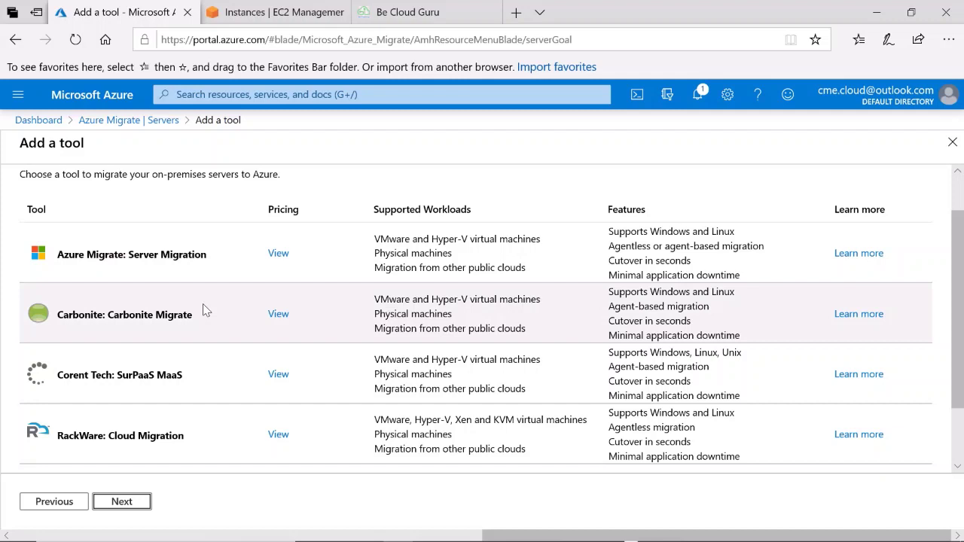
Choose Azure Migrate: Server Migration, review and add the tools, then close the Be Cloud Guru tab
scroll(204, 311, down, 1)
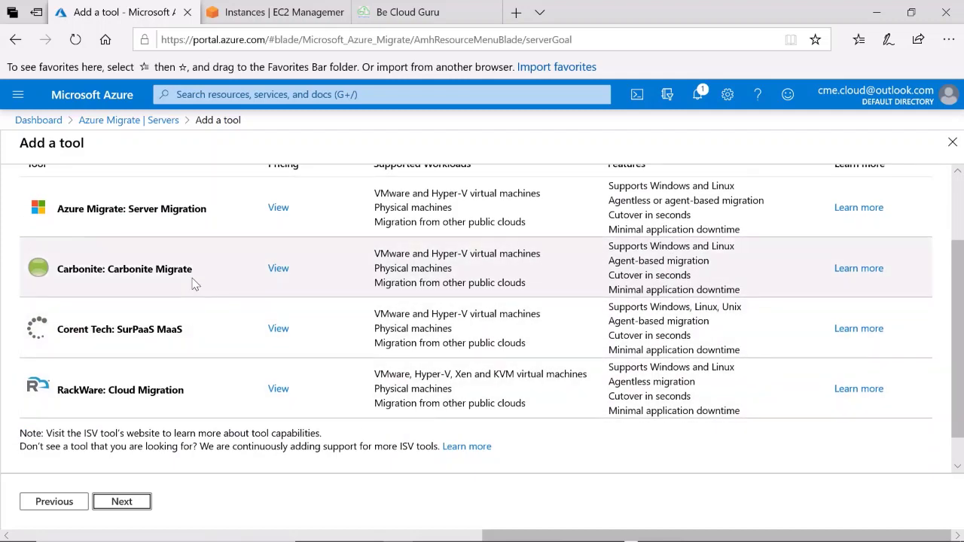
click(166, 222)
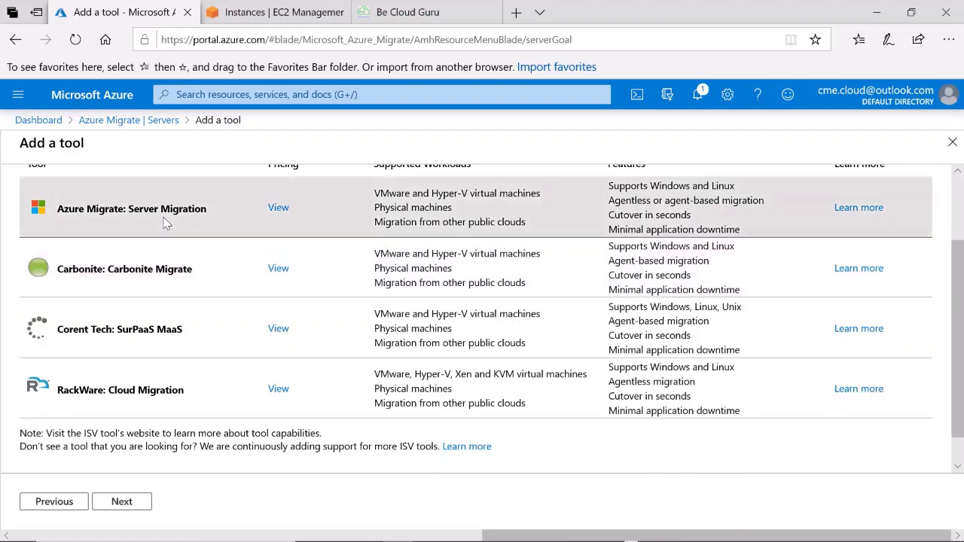
click(121, 502)
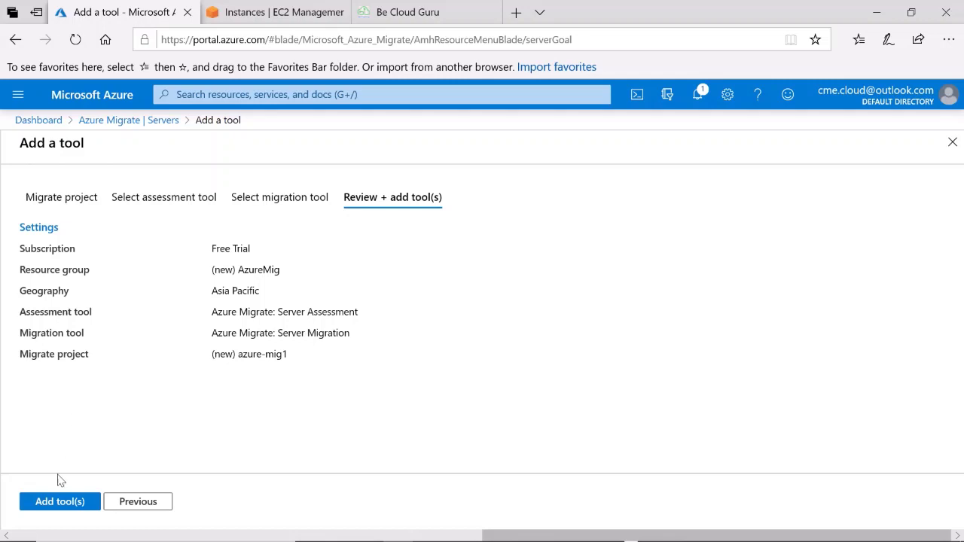
click(57, 503)
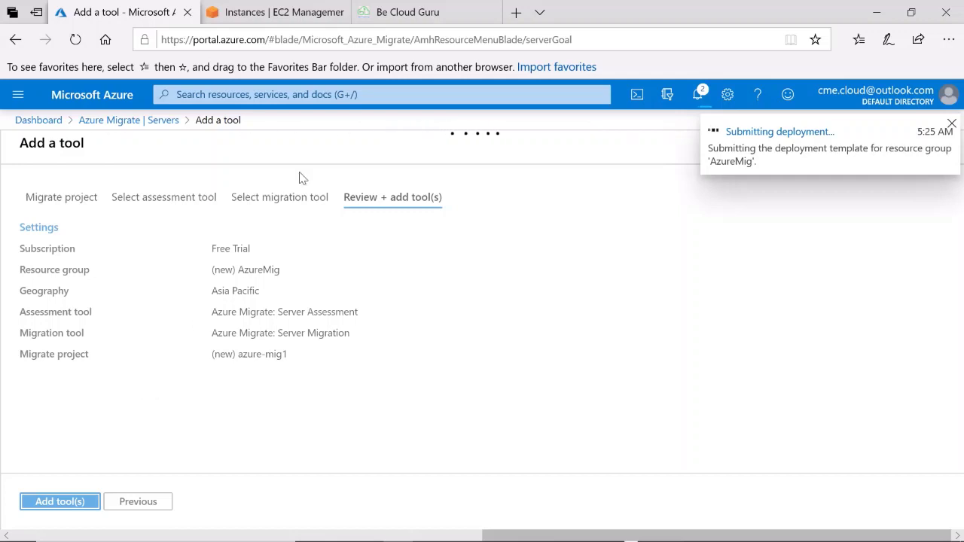
mouse_move(386, 25)
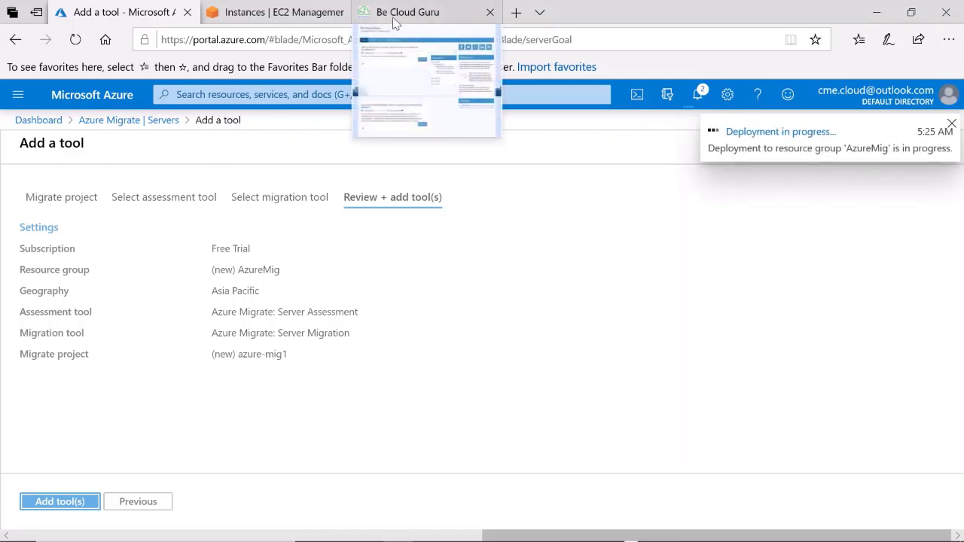
click(490, 12)
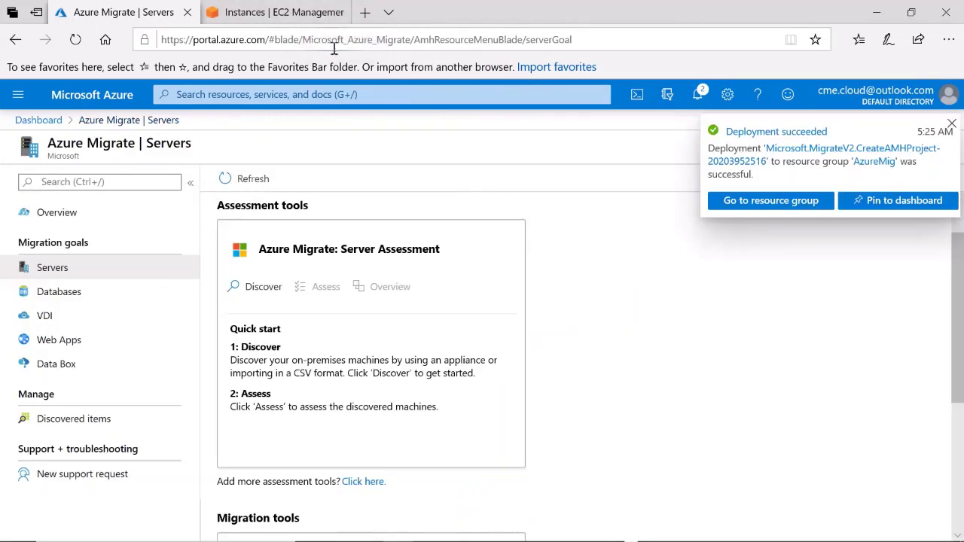
scroll(500, 371, down, 2)
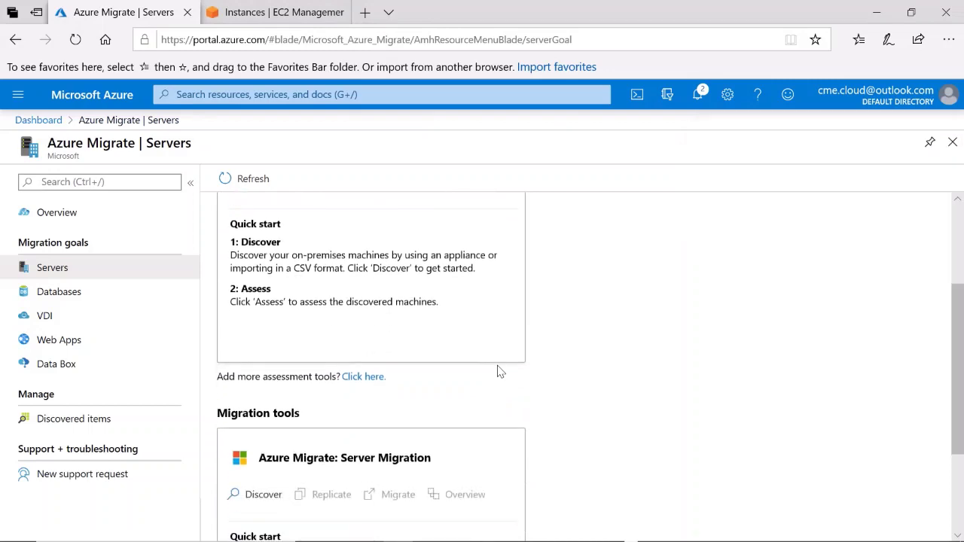
scroll(500, 371, up, 2)
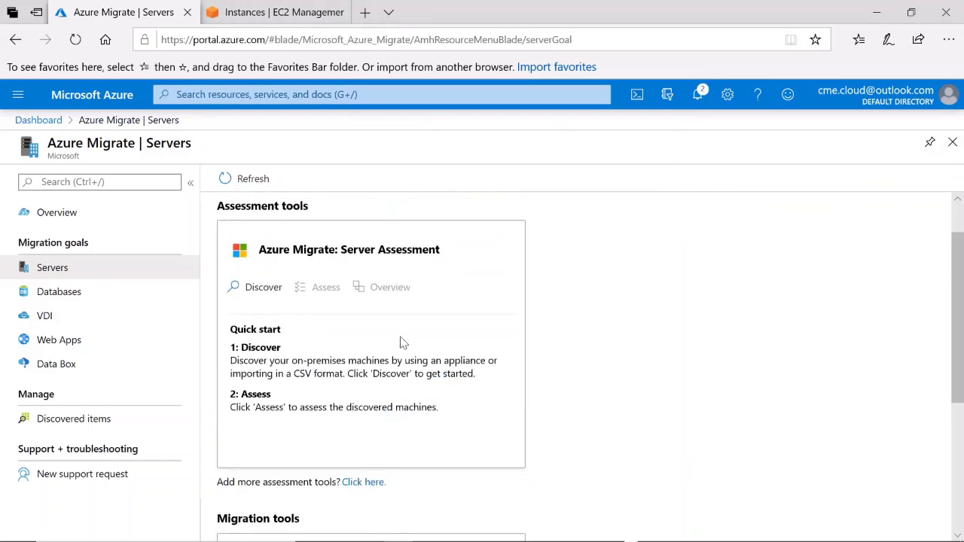
scroll(402, 344, down, 5)
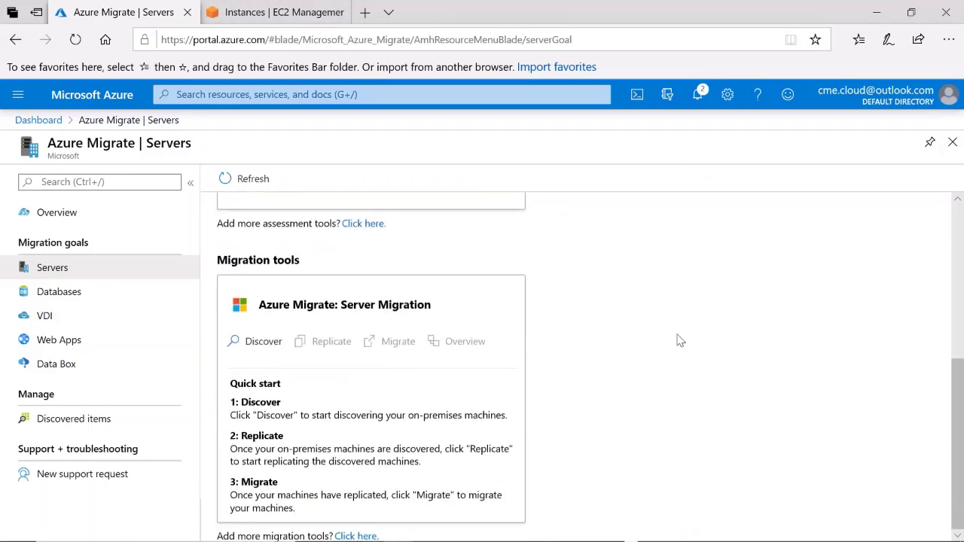
scroll(941, 269, up, 5)
drag(940, 269, 936, 373)
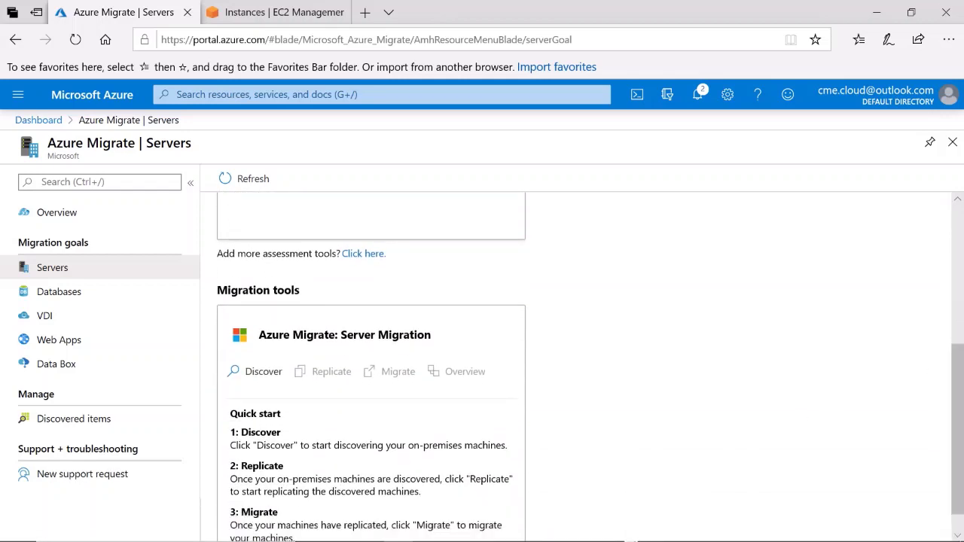
click(631, 528)
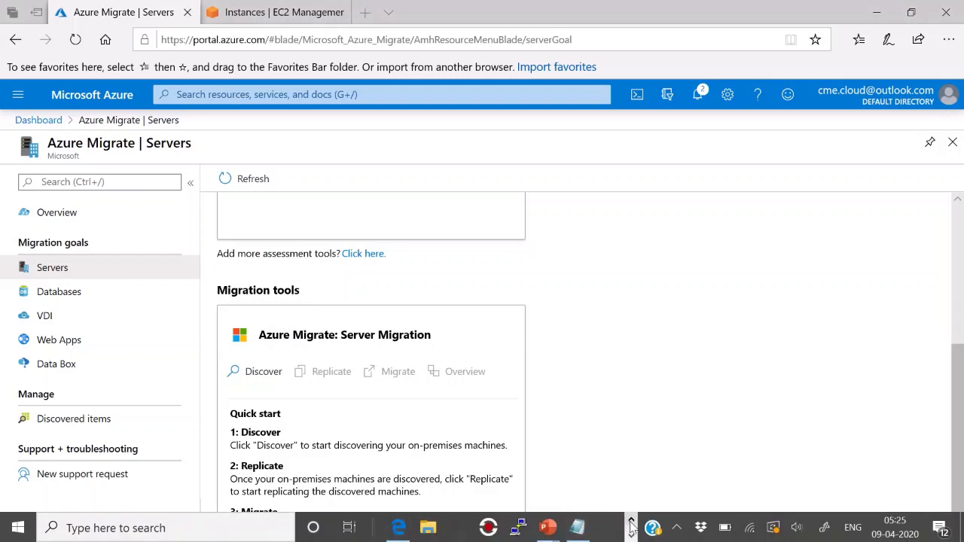
click(631, 535)
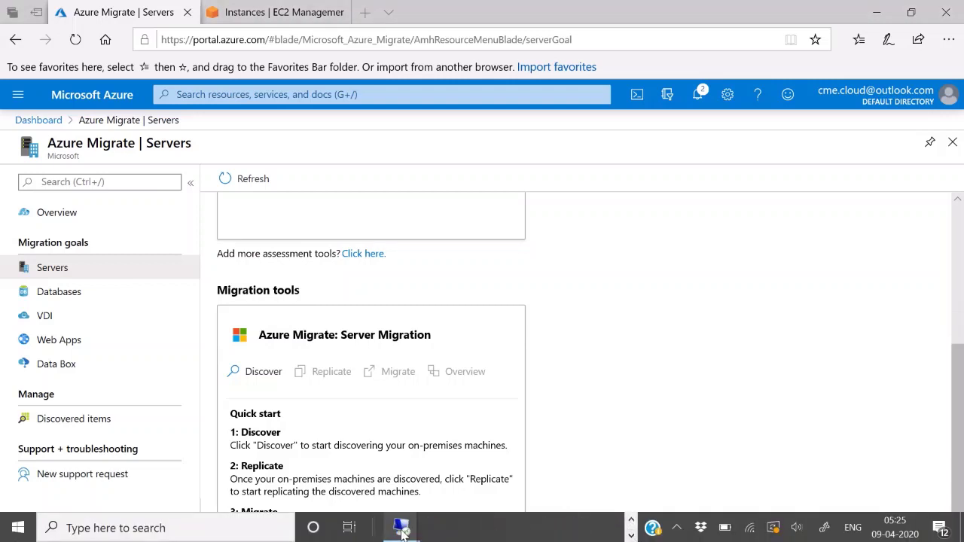
Switch from the ApplianceServer session to the SourceWebServer Remote Desktop session
mouse_move(401, 526)
click(453, 441)
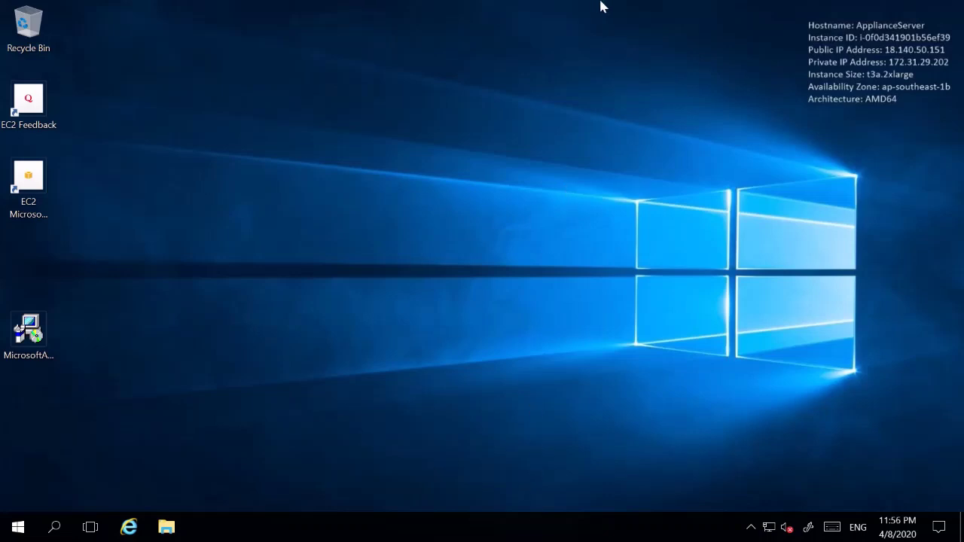
click(675, 12)
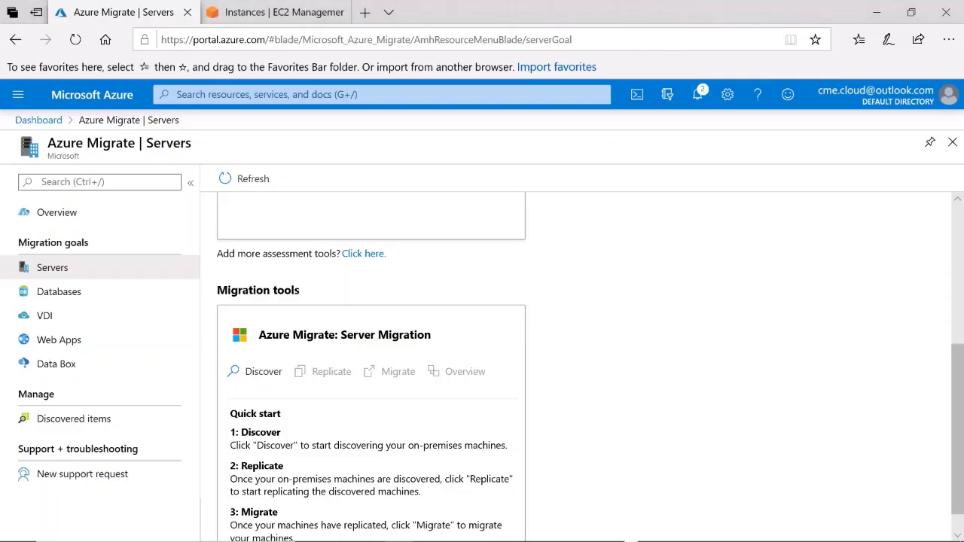
mouse_move(576, 536)
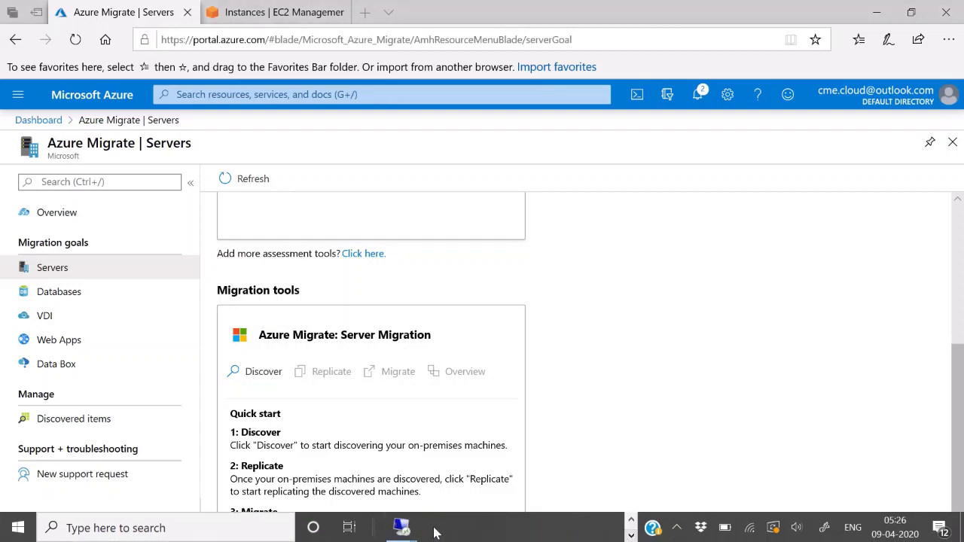
mouse_move(400, 525)
click(355, 486)
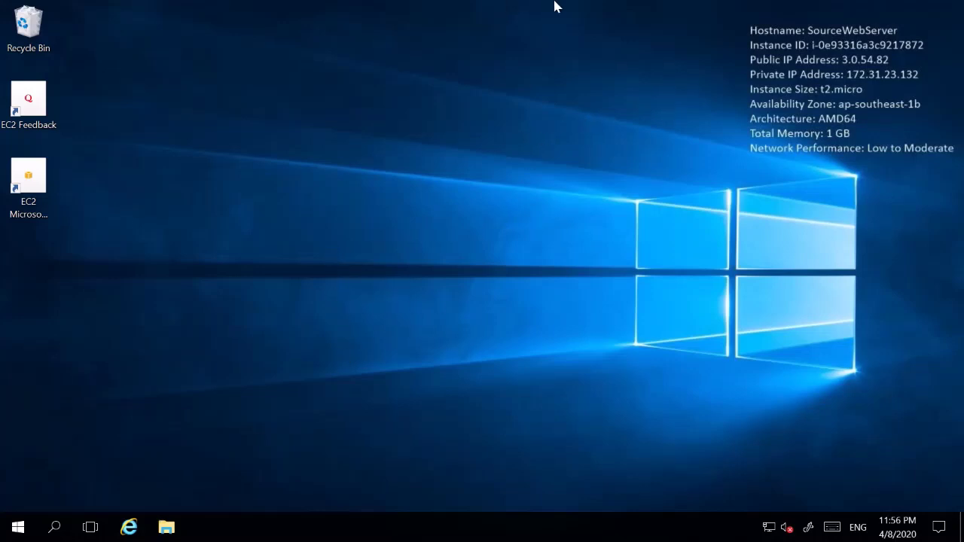
Minimize the remote session and start Discover on the Azure Migrate: Server Migration tile
mouse_move(648, 4)
click(688, 13)
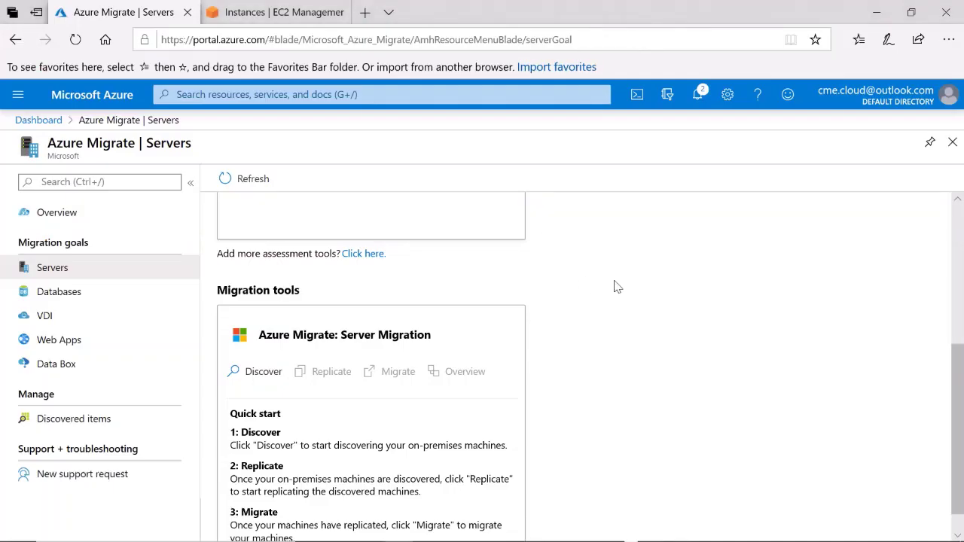
scroll(957, 358, down, 1)
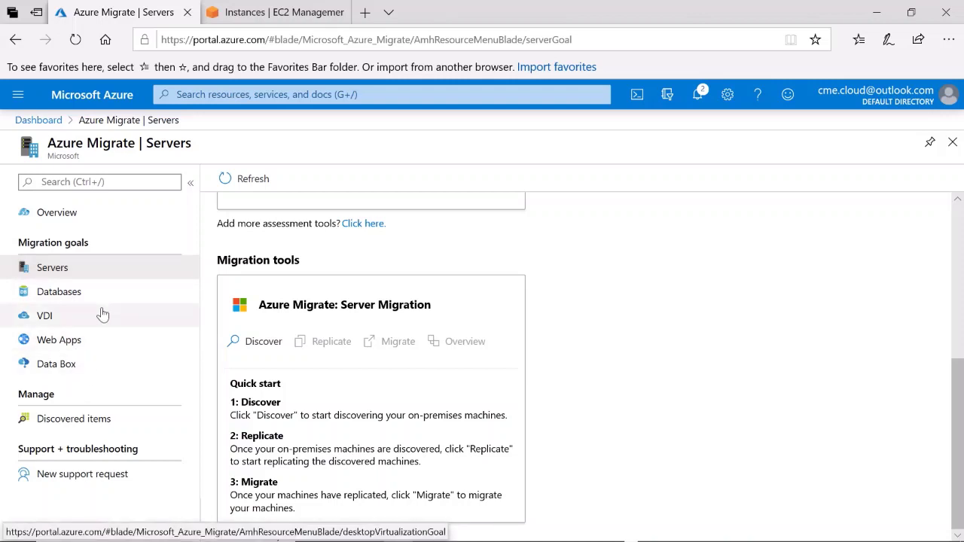
click(77, 270)
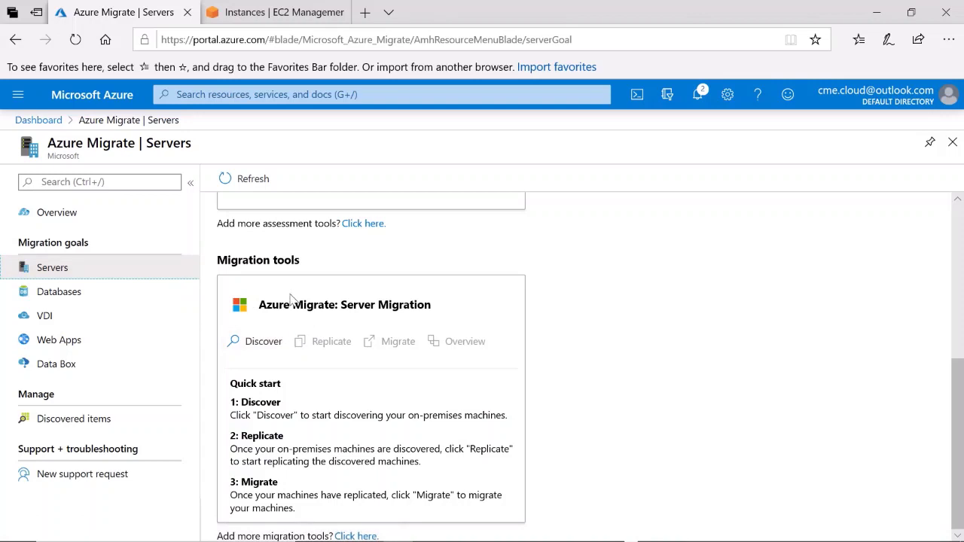
click(259, 345)
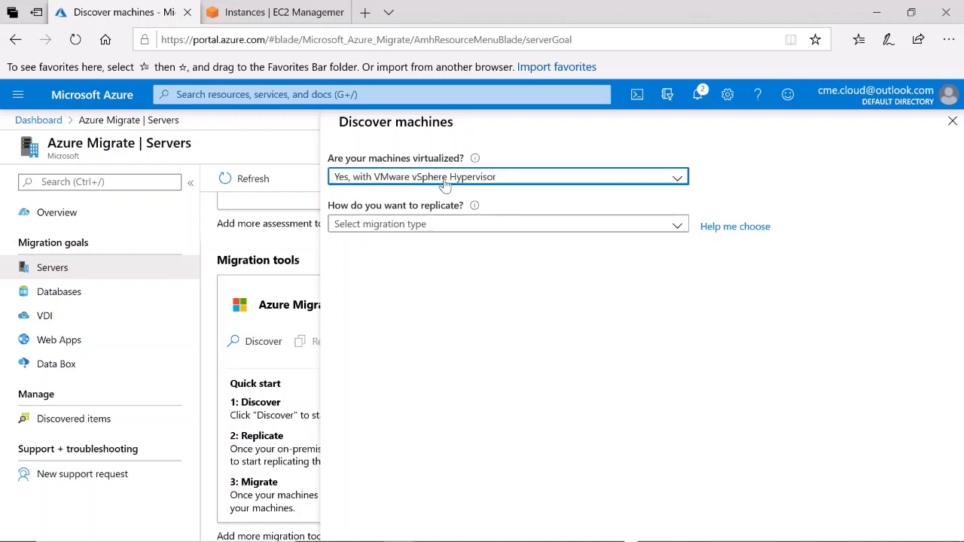
Set 'Are your machines virtualized?' to Not virtualized / Other
click(674, 180)
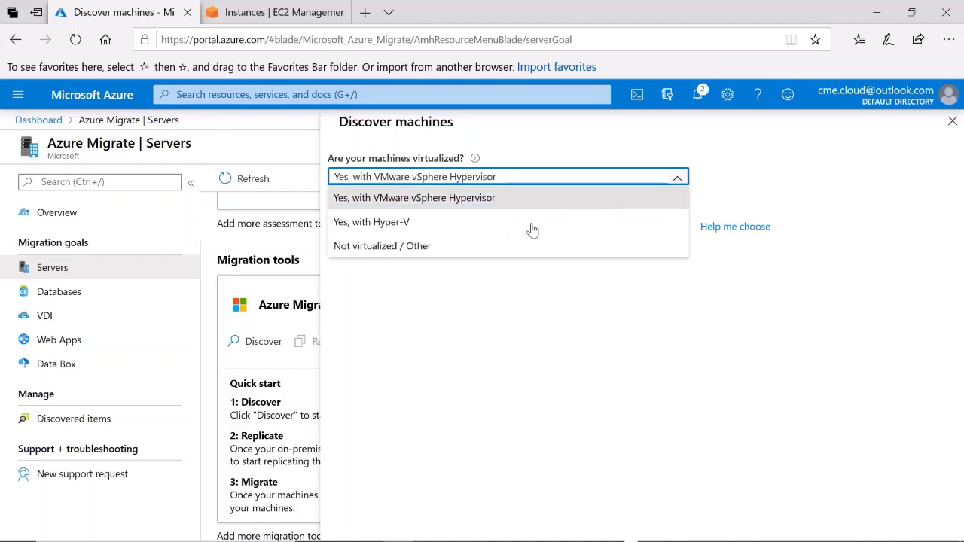
click(419, 248)
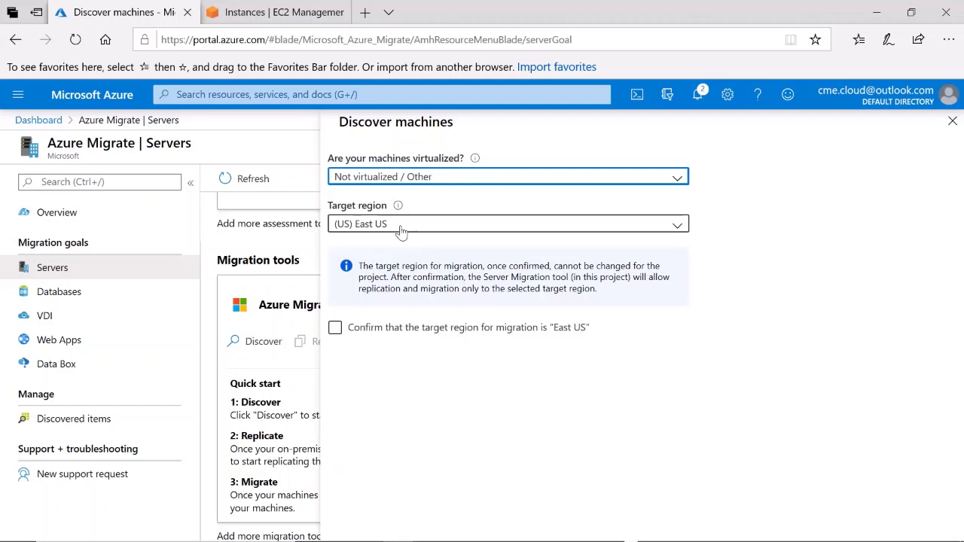
Choose (Asia Pacific) Southeast Asia as target region, confirm it, and create the migration resources
click(677, 226)
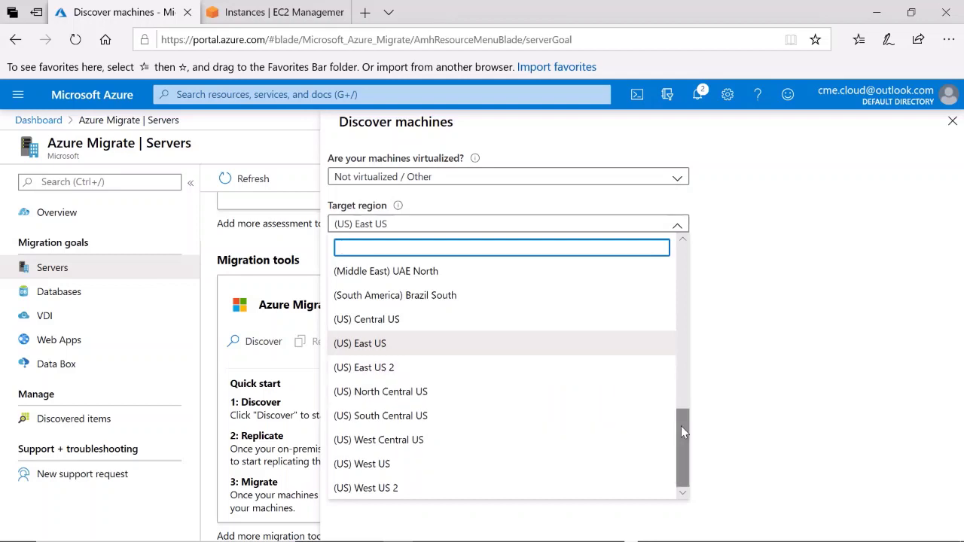
drag(683, 431, 678, 308)
click(466, 403)
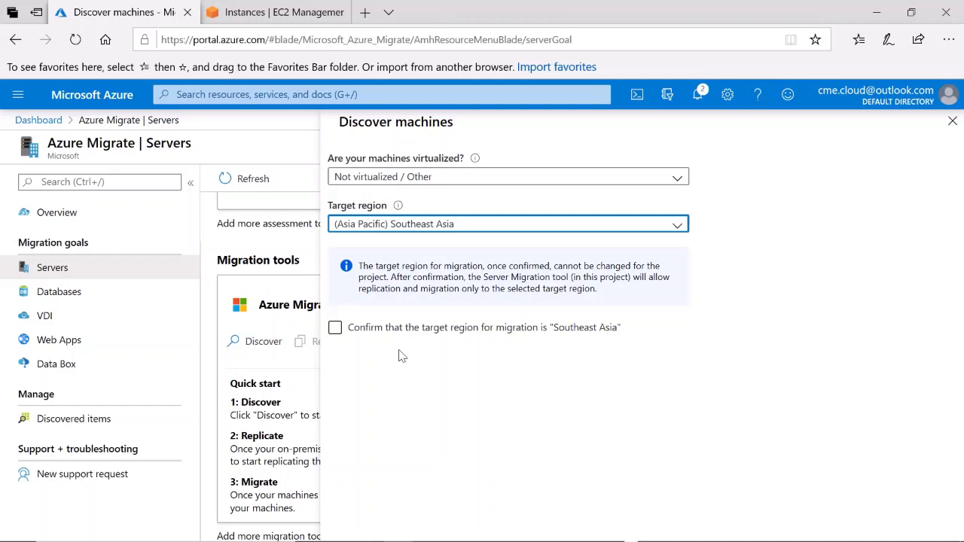
click(335, 328)
click(384, 363)
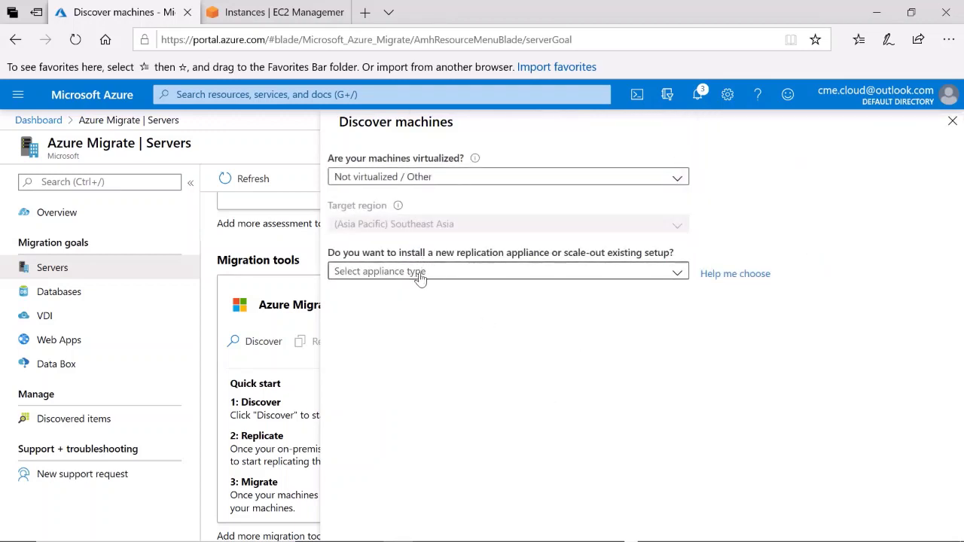
Choose Install a replication appliance, download its registration key, and switch to the ApplianceServer session
click(676, 274)
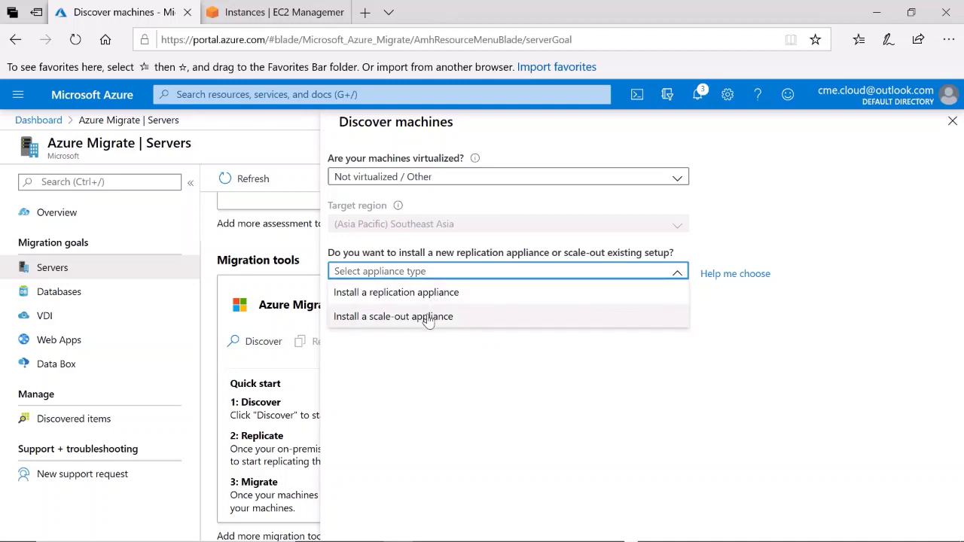
click(382, 301)
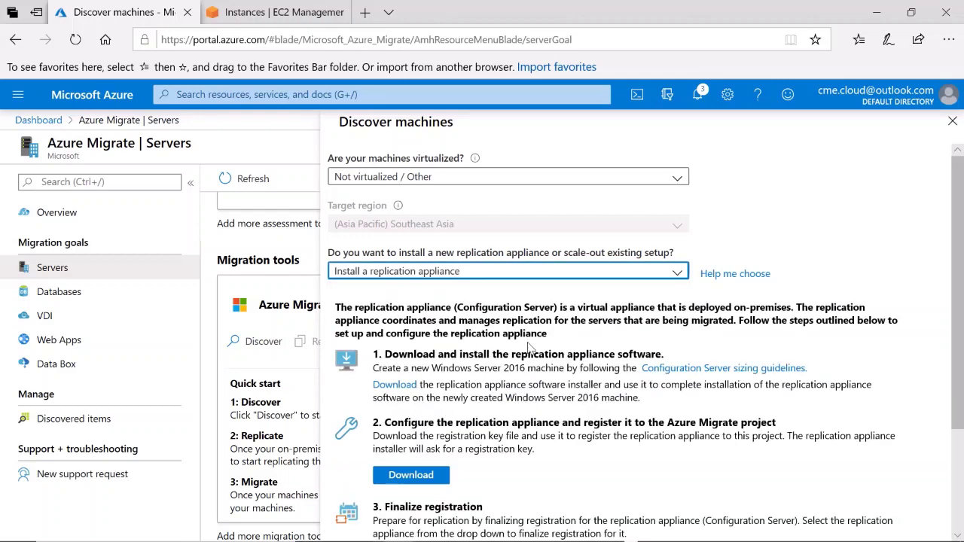
scroll(946, 417, down, 3)
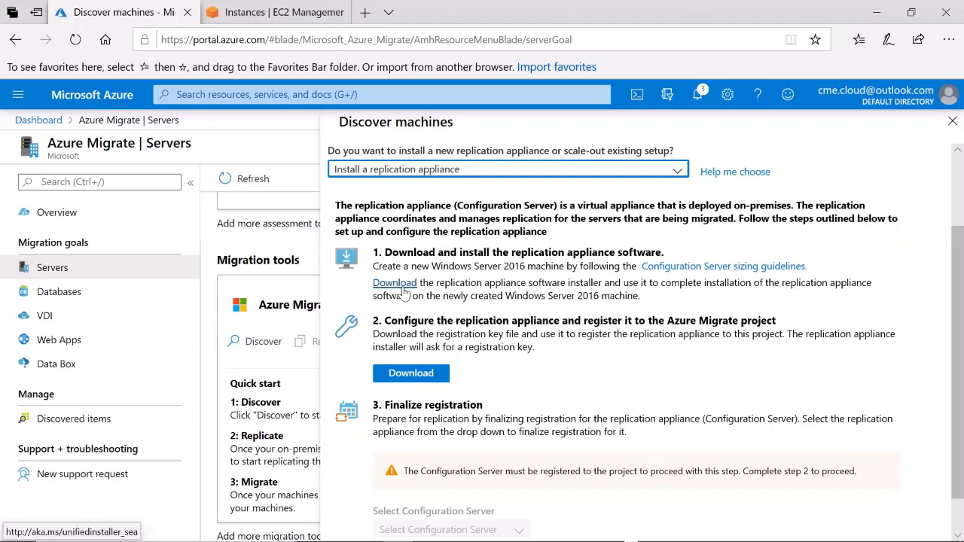
click(411, 373)
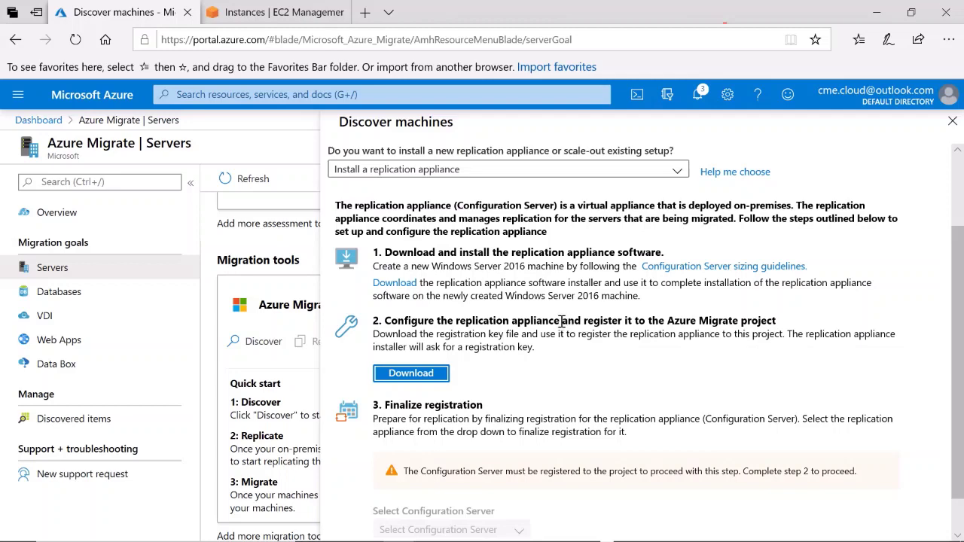
key(alt+Tab)
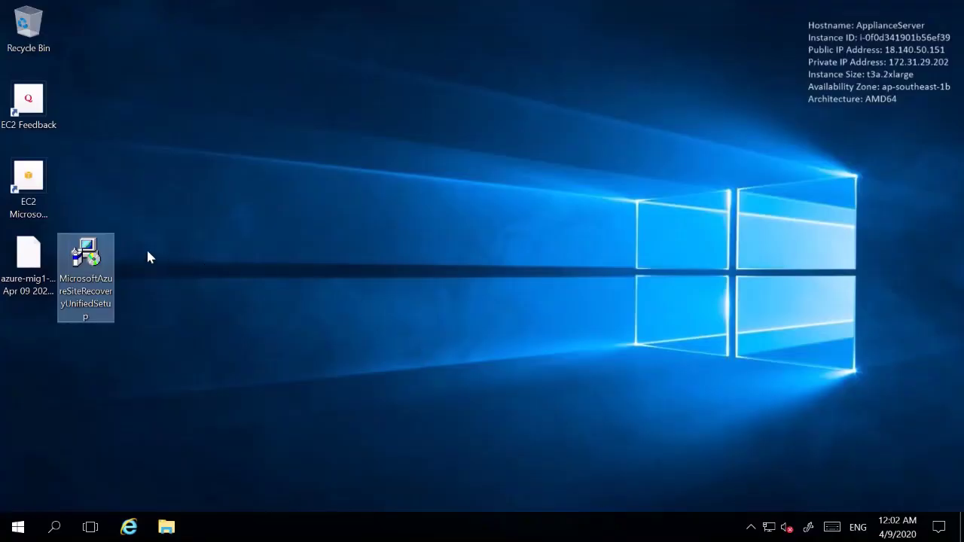
Reposition the MicrosoftAzureSiteRecoveryUnifiedSetup icon on the desktop and launch the installer
drag(105, 260, 128, 222)
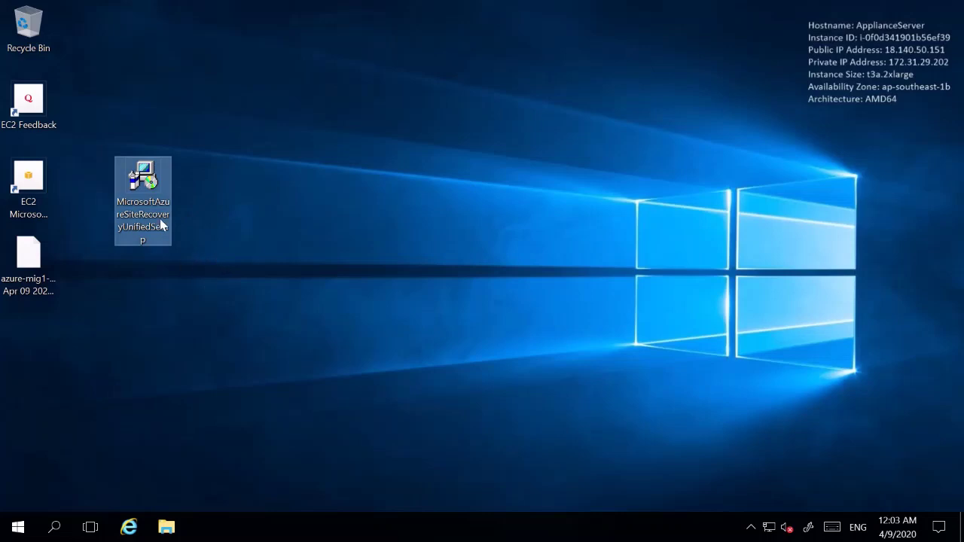
double_click(142, 173)
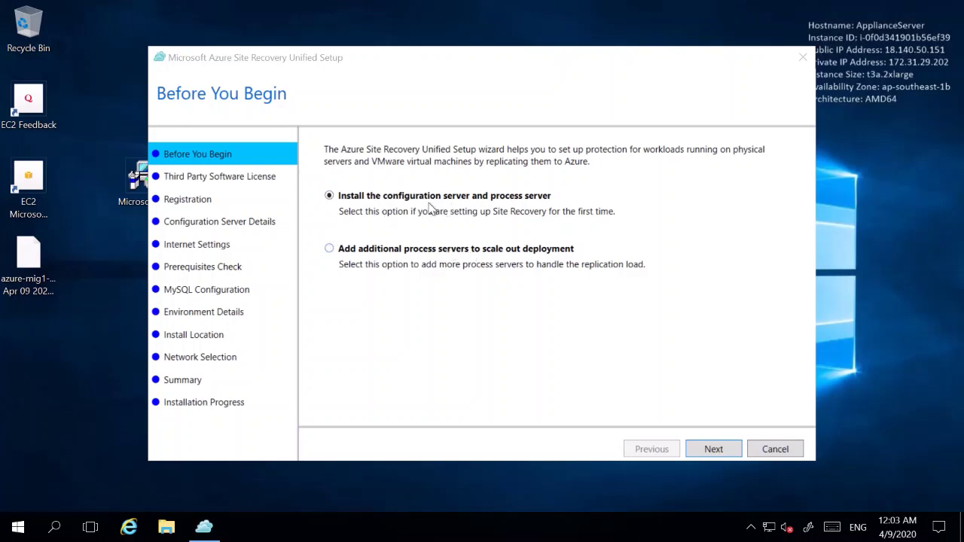
Accept the third-party MySQL license terms and continue to registration
click(715, 456)
click(716, 458)
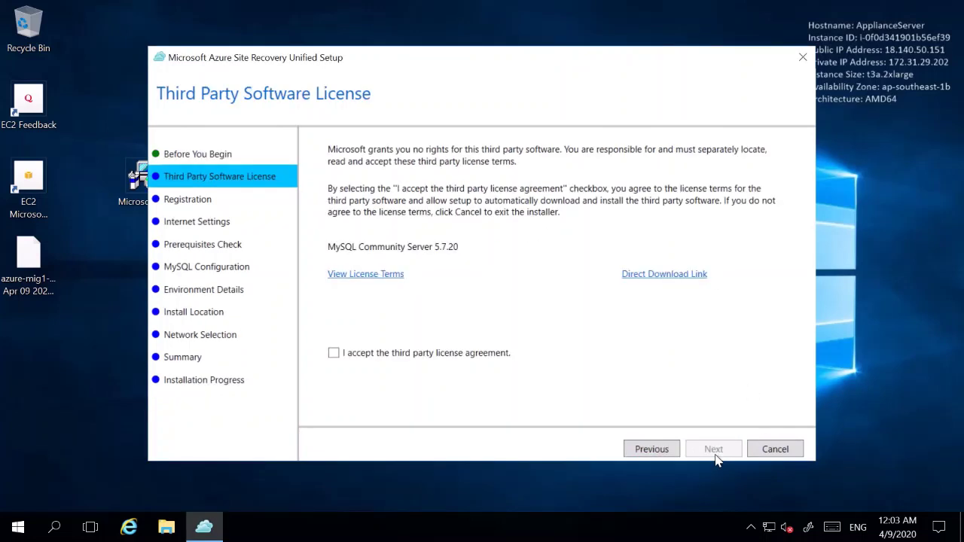
click(335, 355)
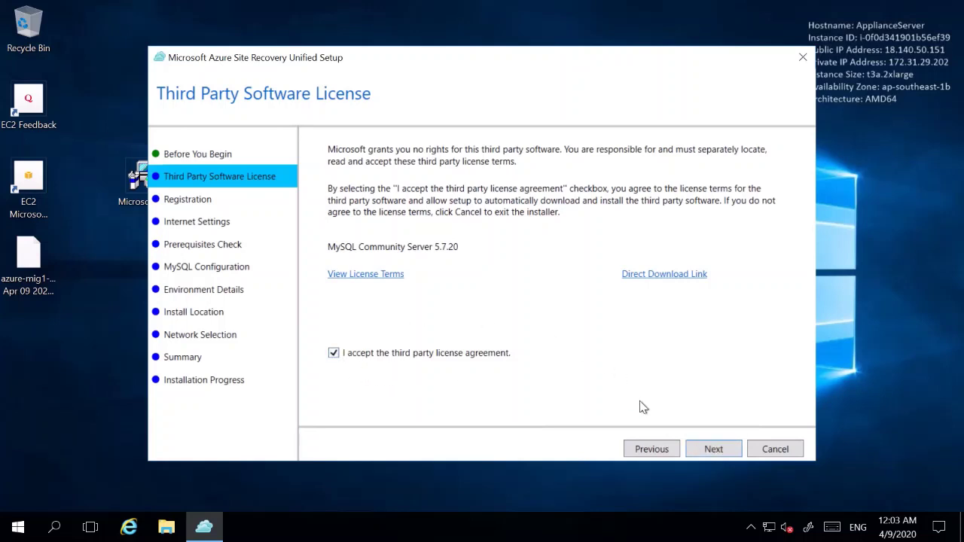
click(713, 450)
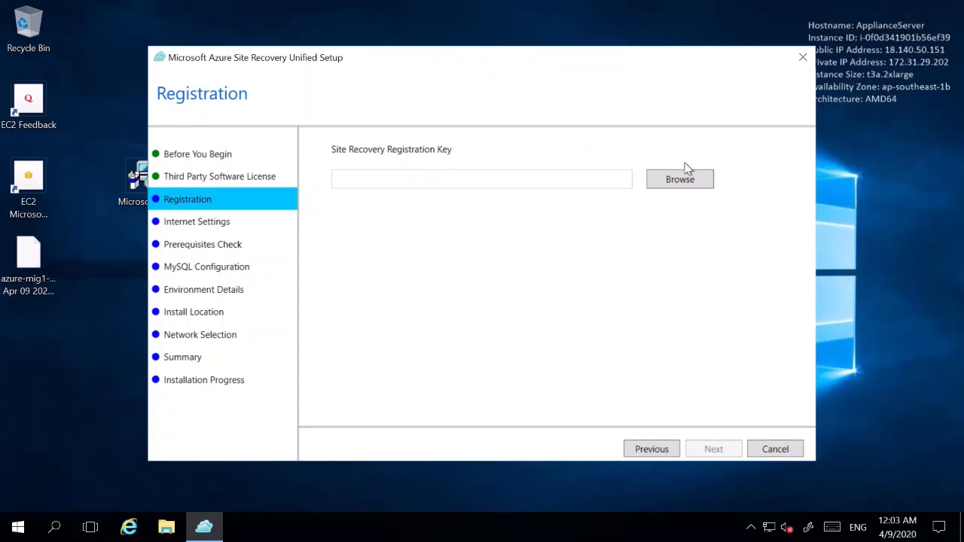
Load the Desktop .VaultCredentials file as registration key and verify direct connectivity without a proxy
click(699, 187)
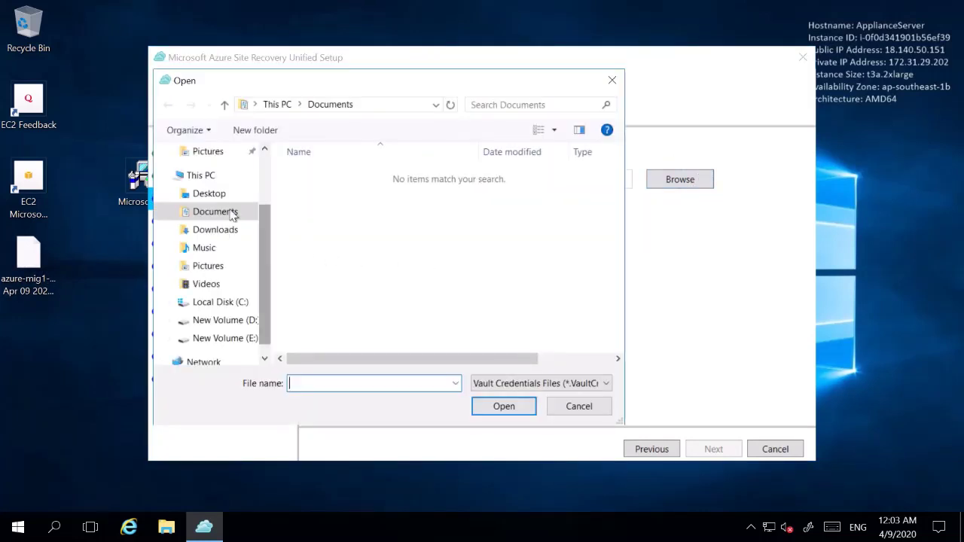
scroll(262, 226, up, 2)
click(226, 182)
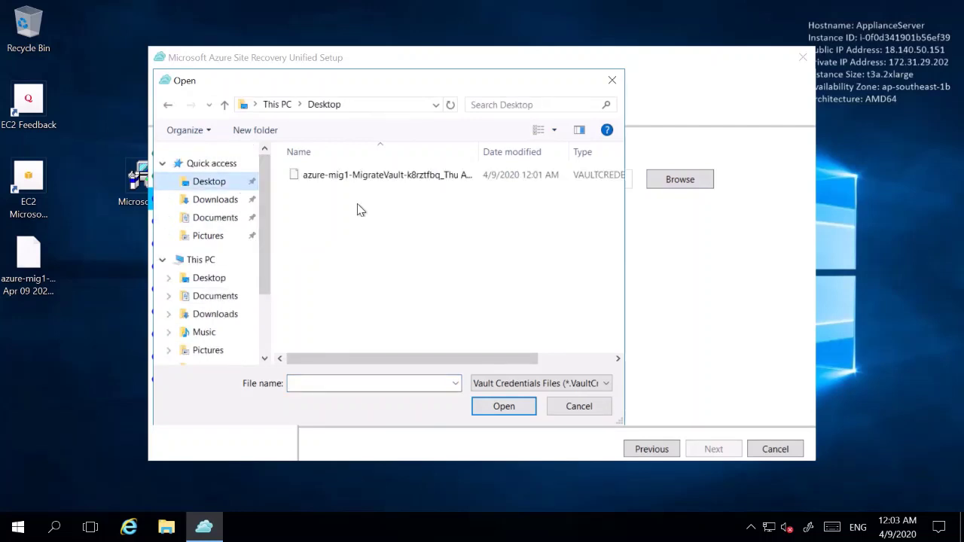
double_click(355, 181)
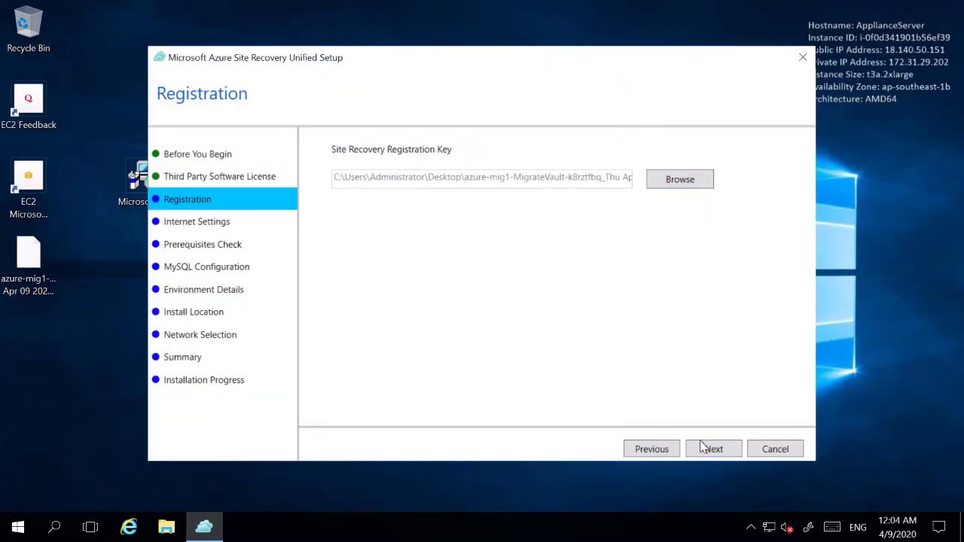
click(703, 448)
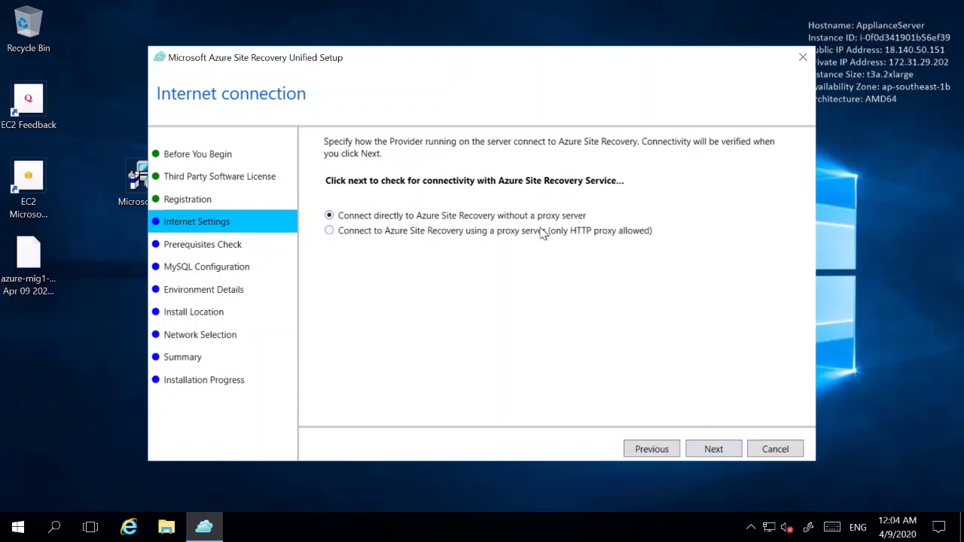
click(708, 450)
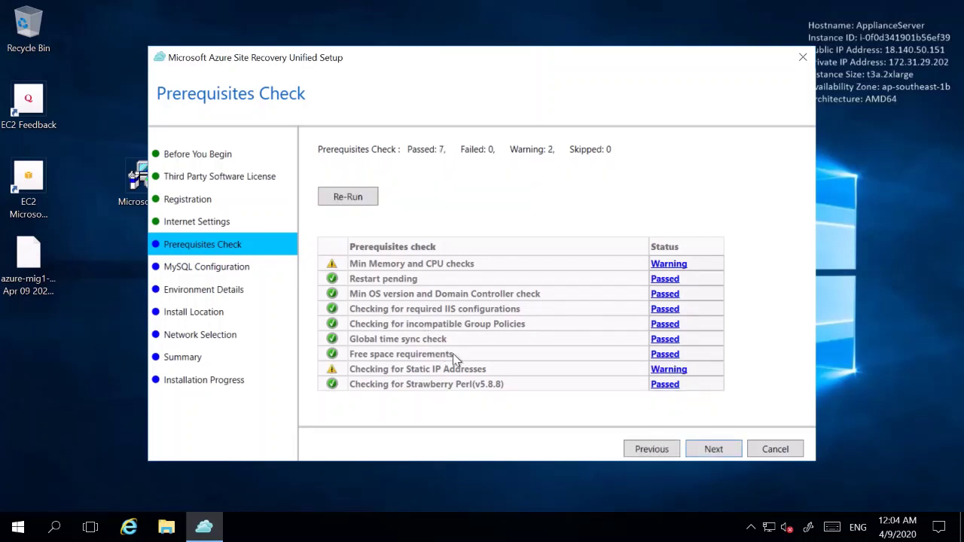
Enter the MySQL root and svsystems database passwords
click(723, 450)
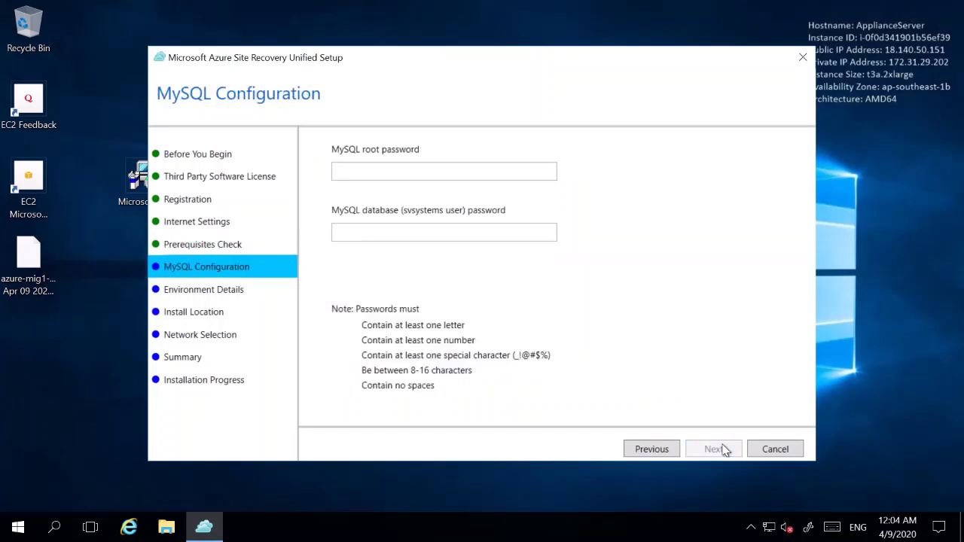
click(435, 172)
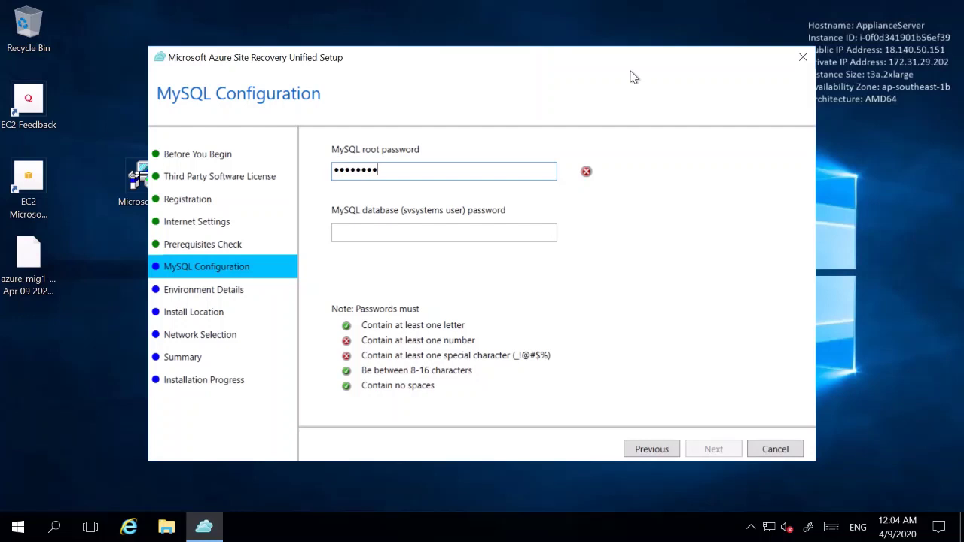
key(Tab)
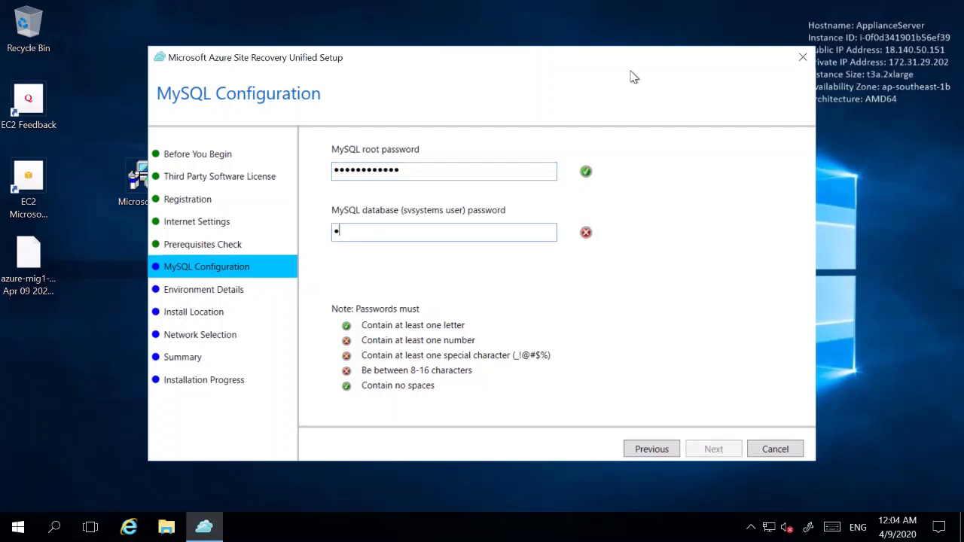
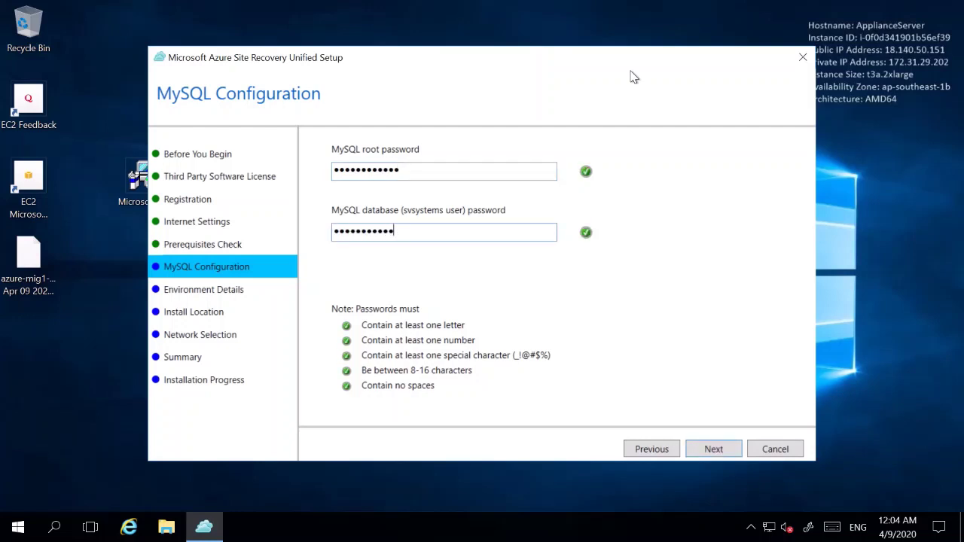
click(690, 449)
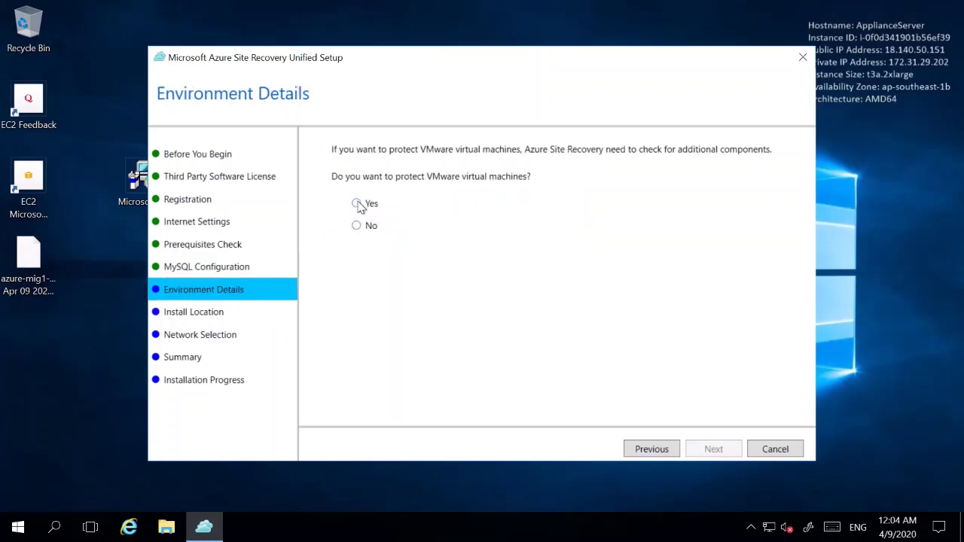
Decline VMware protection, keep the default install location, and use Ethernet 3 for both NICs
click(357, 227)
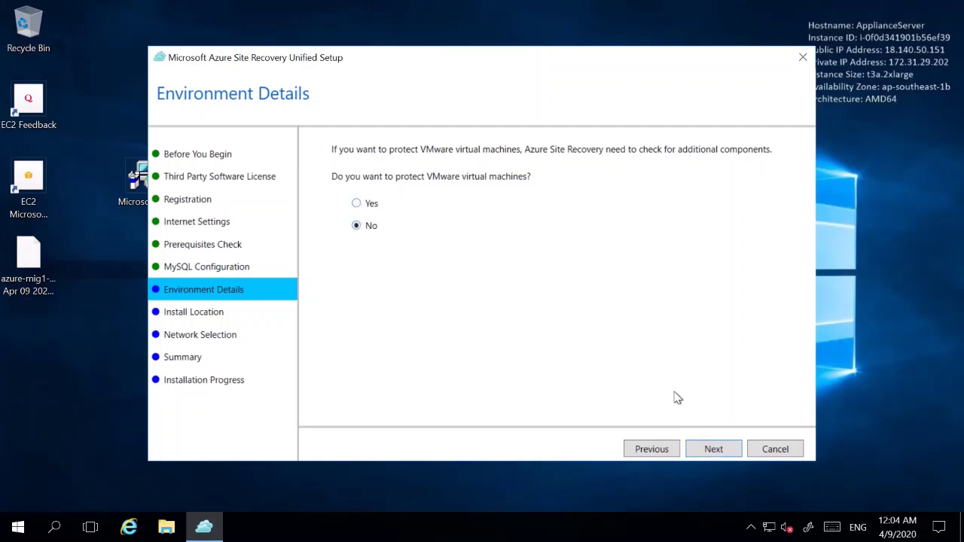
click(714, 450)
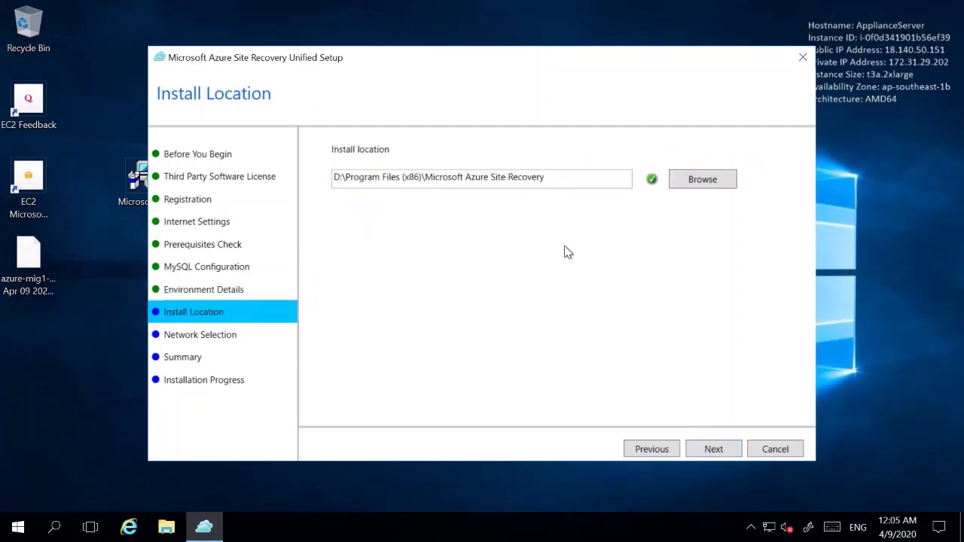
click(708, 450)
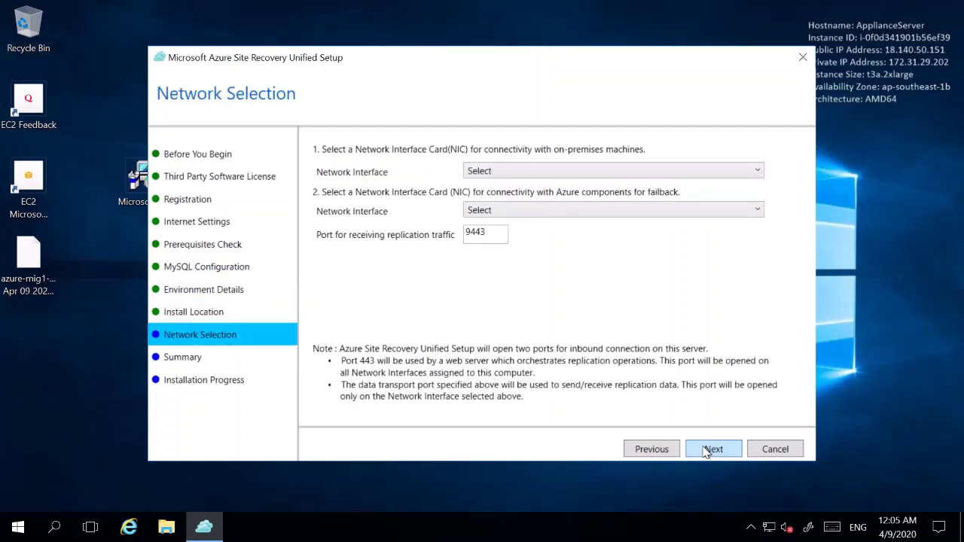
click(518, 177)
click(520, 201)
click(516, 210)
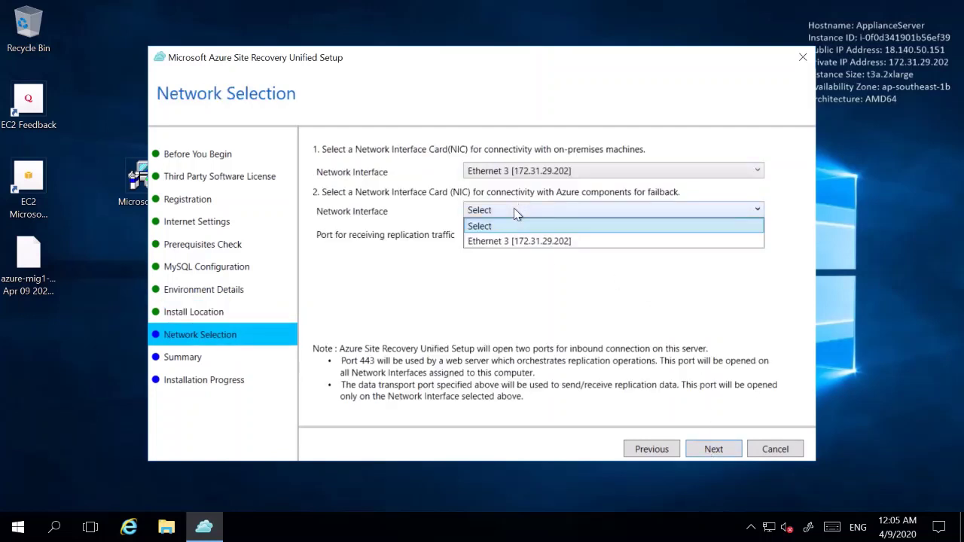
click(523, 242)
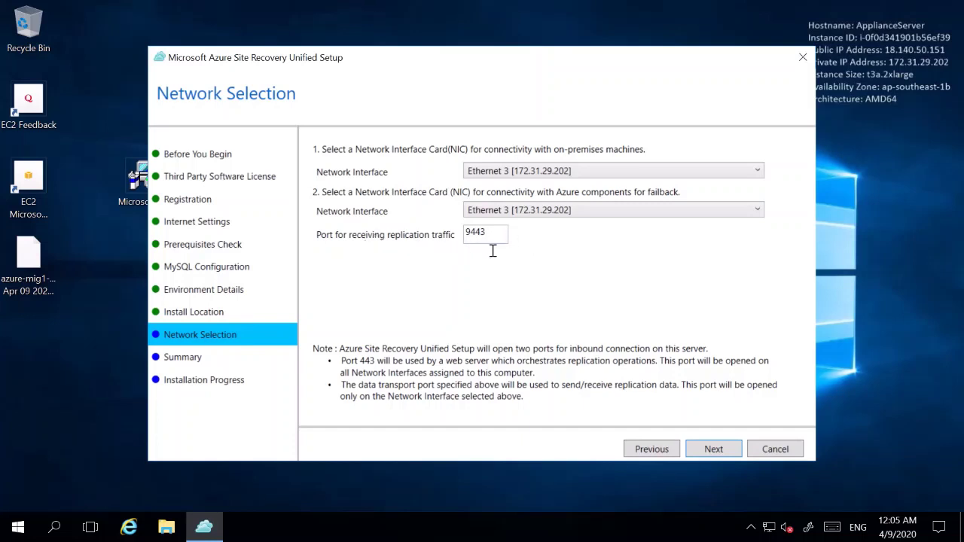
click(714, 448)
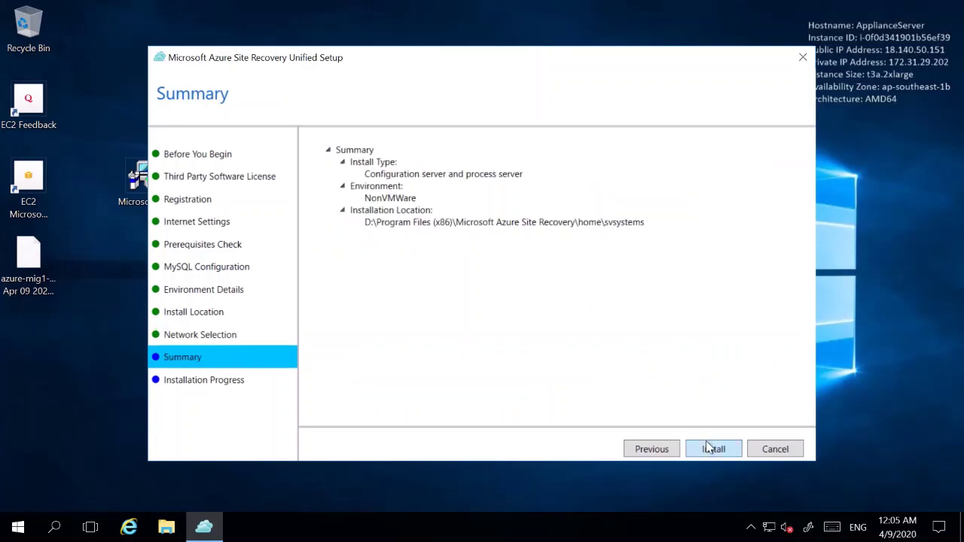
Install the configuration and process server, finish the wizard, and acknowledge the restart warning
click(714, 448)
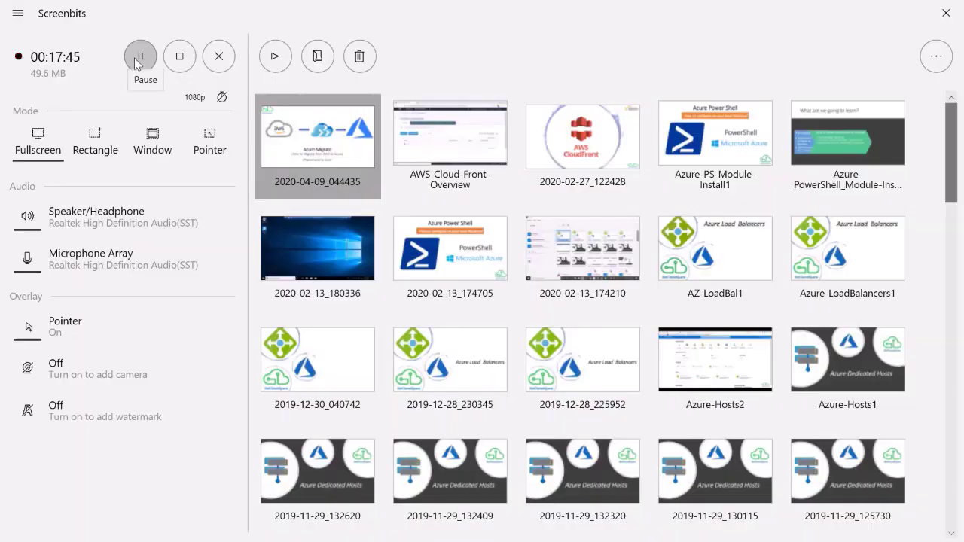
click(140, 57)
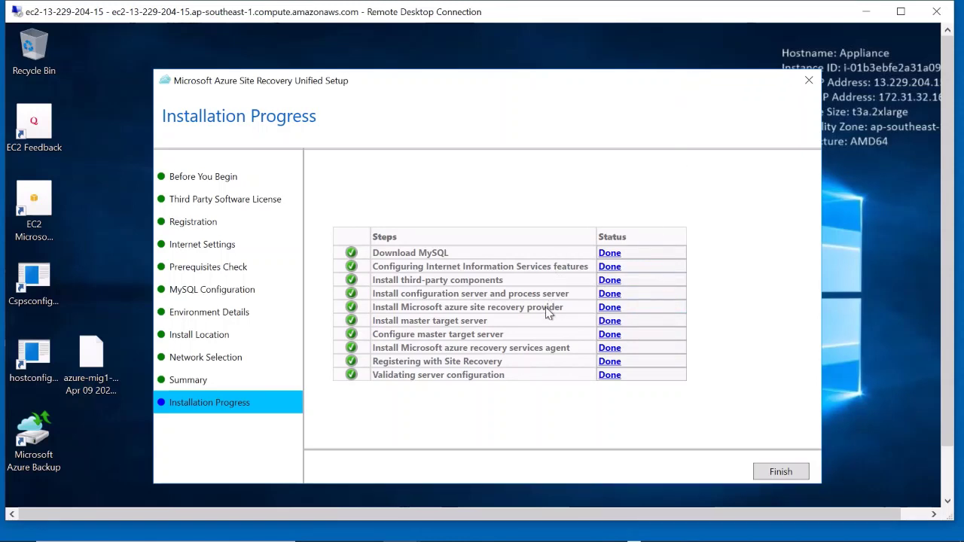
click(775, 470)
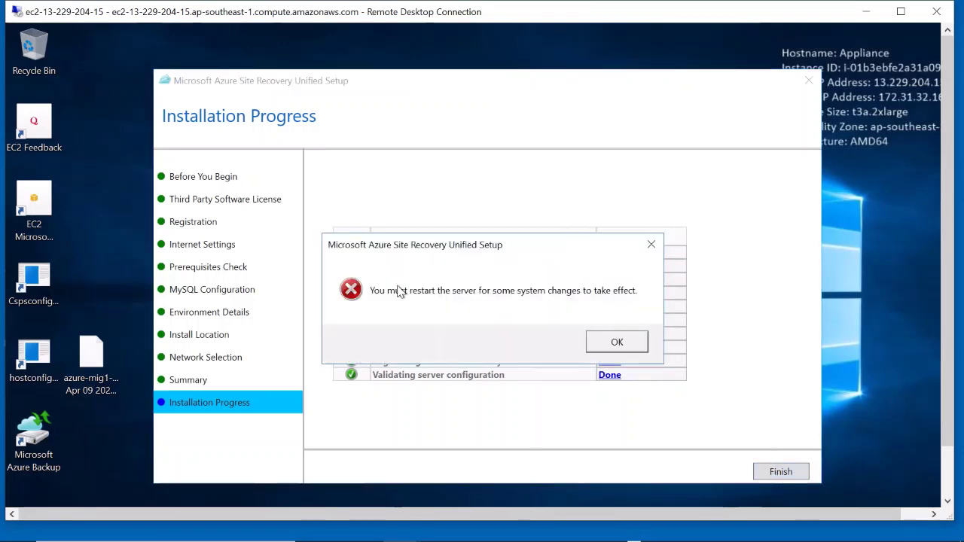
click(616, 351)
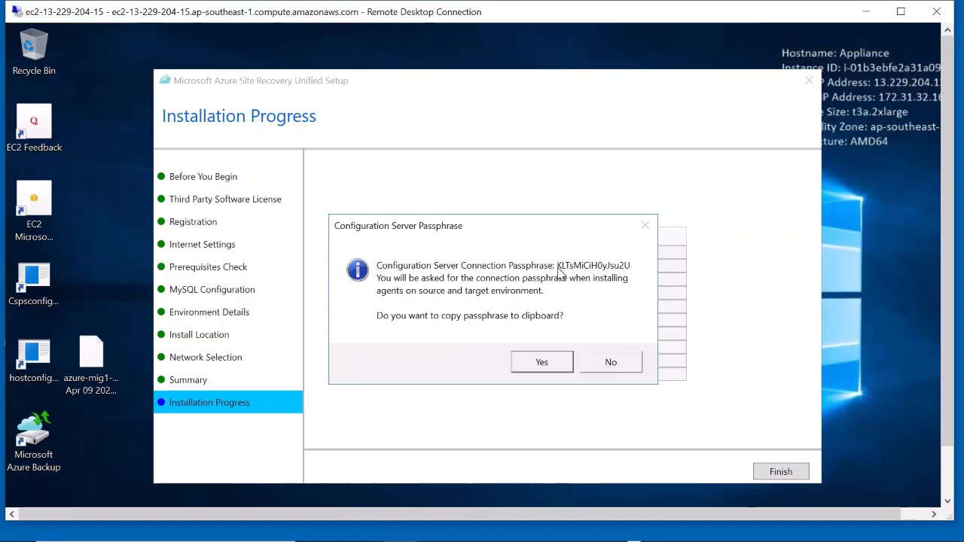
Copy the connection passphrase and paste it into a new text document on the desktop
click(540, 363)
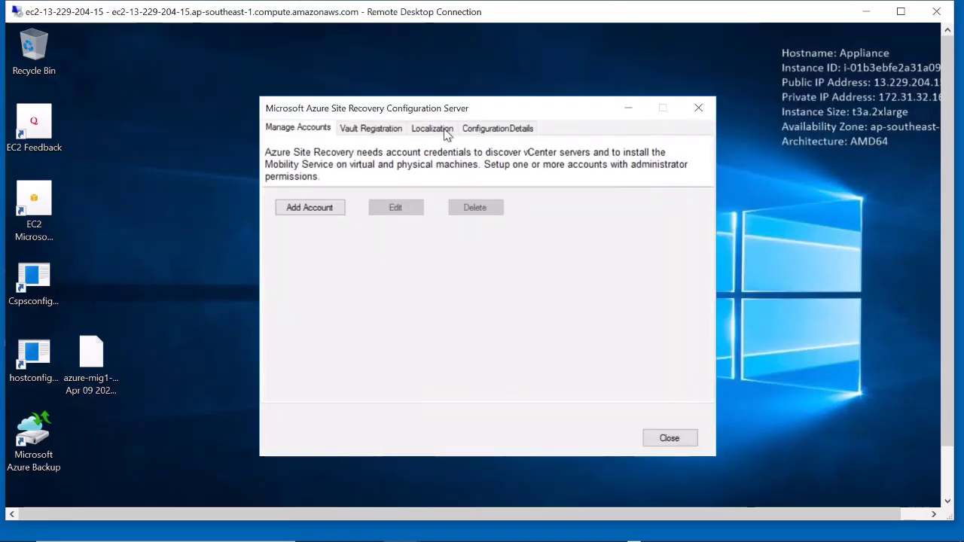
click(317, 208)
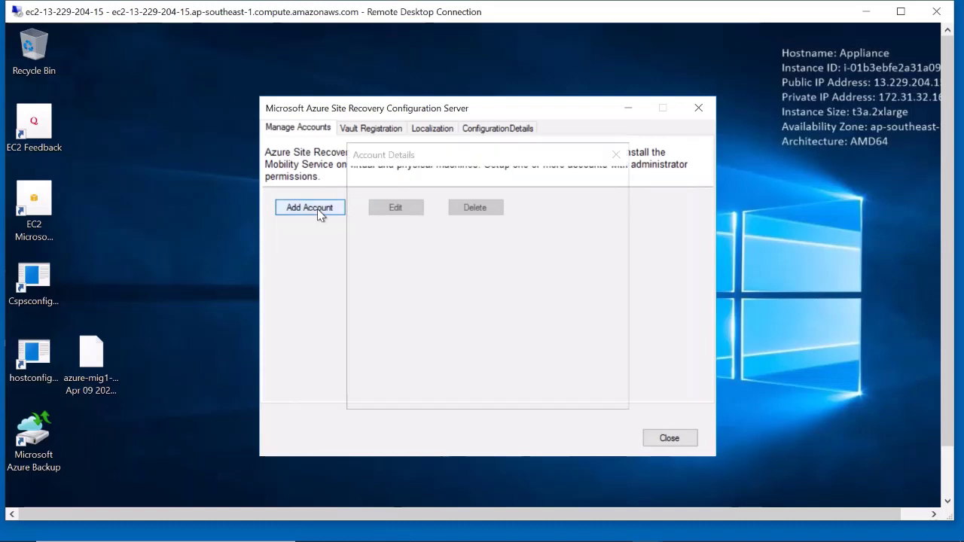
right_click(144, 158)
mouse_move(124, 257)
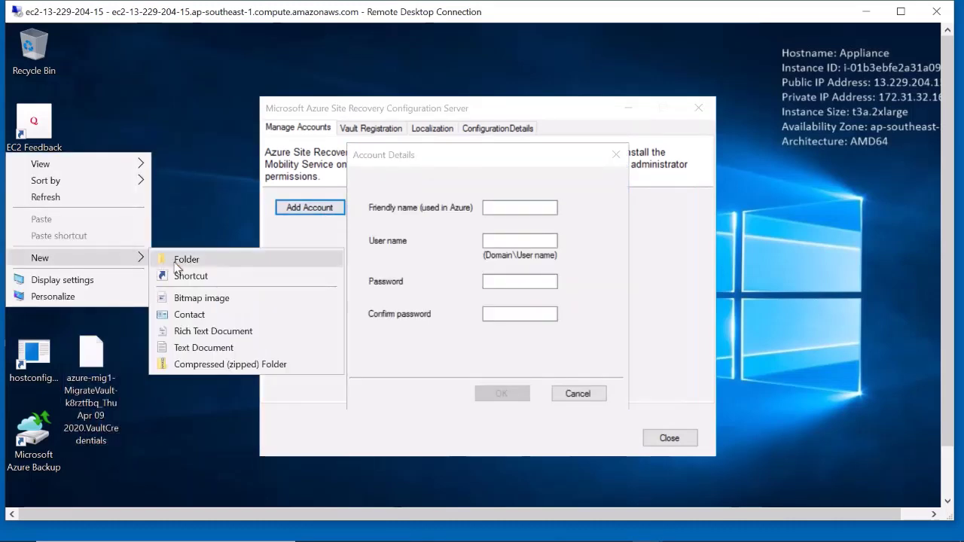
click(201, 348)
double_click(146, 210)
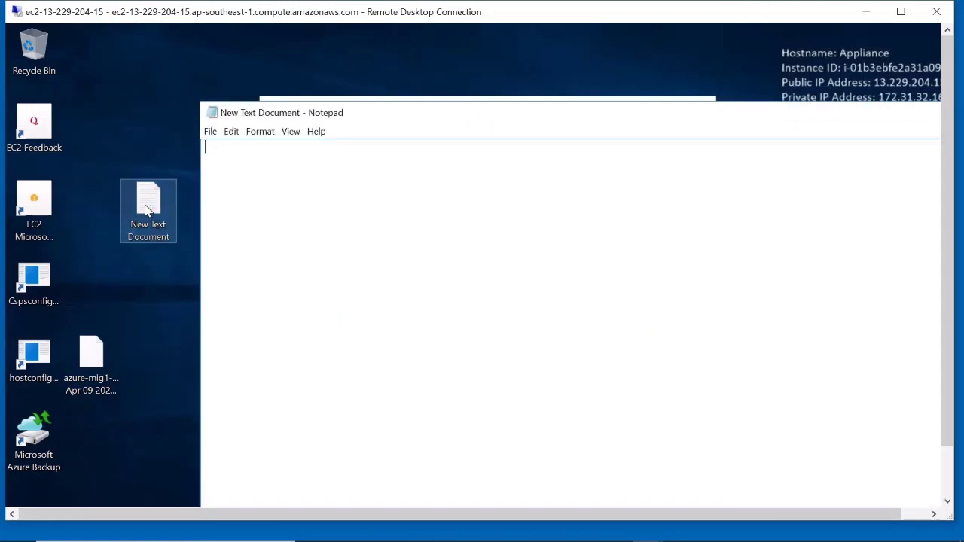
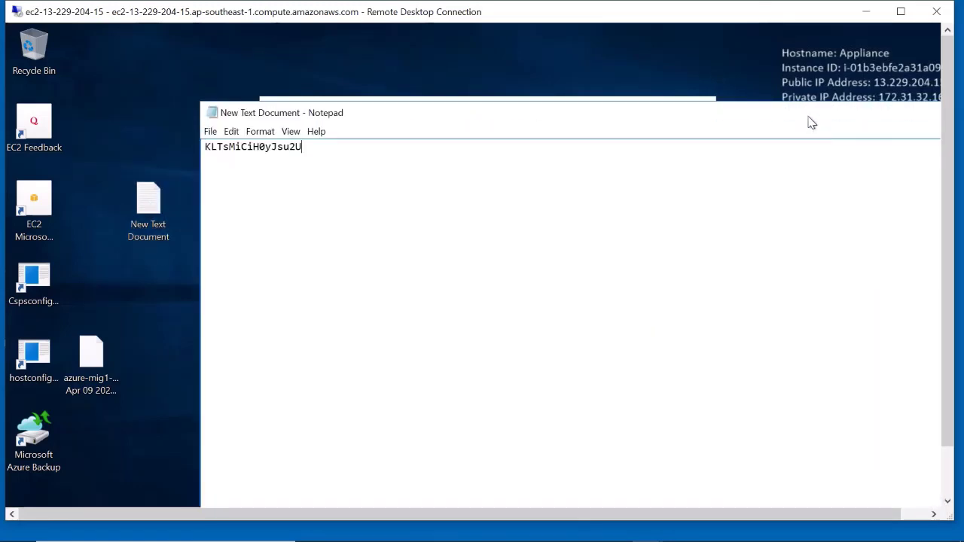
drag(809, 119, 705, 117)
click(854, 110)
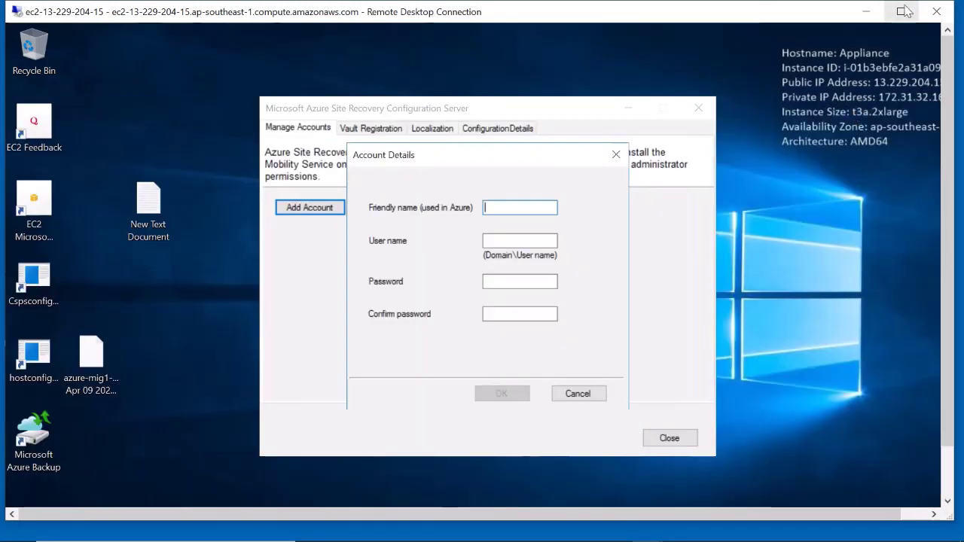
Enter friendly name 'Admin' and user name '.\administrator' in the new account form
click(902, 9)
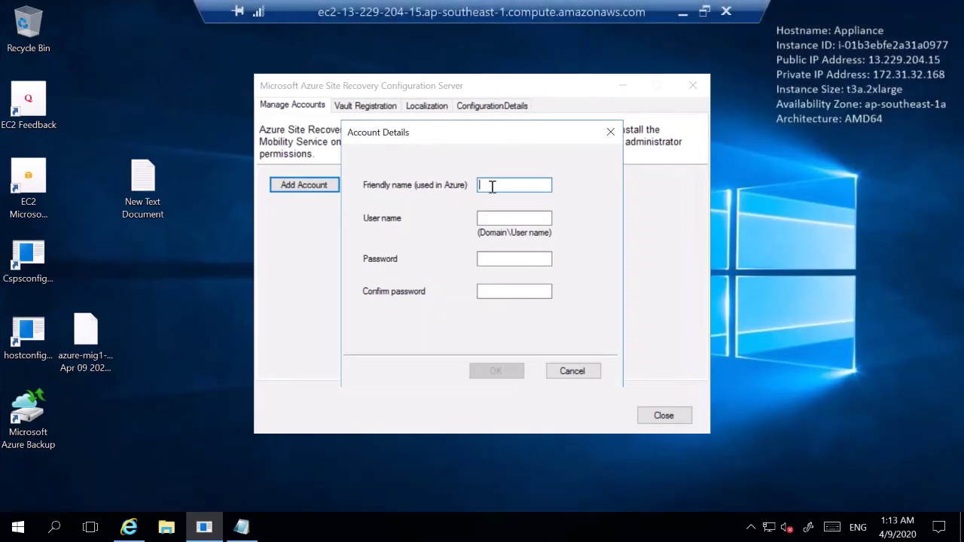
text(Admin)
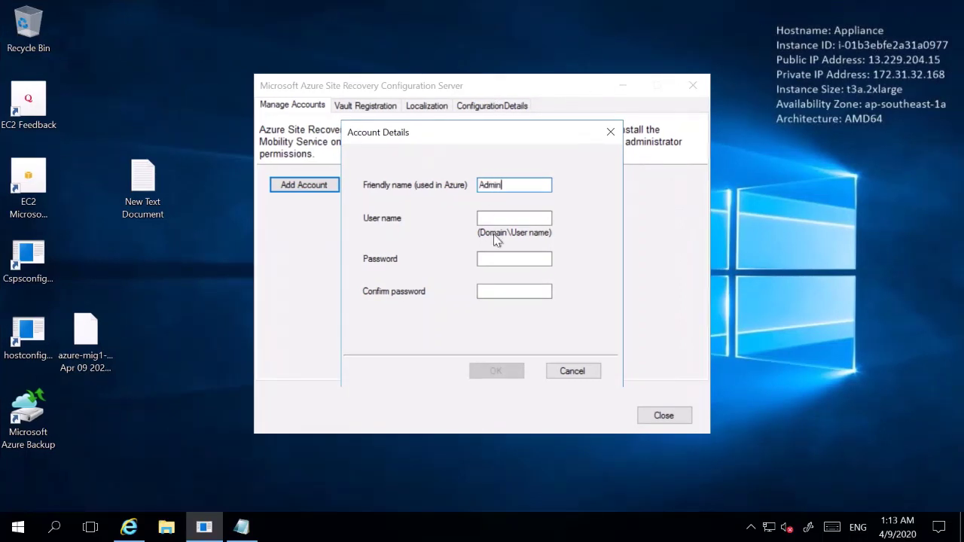
click(502, 216)
text(.\administrator)
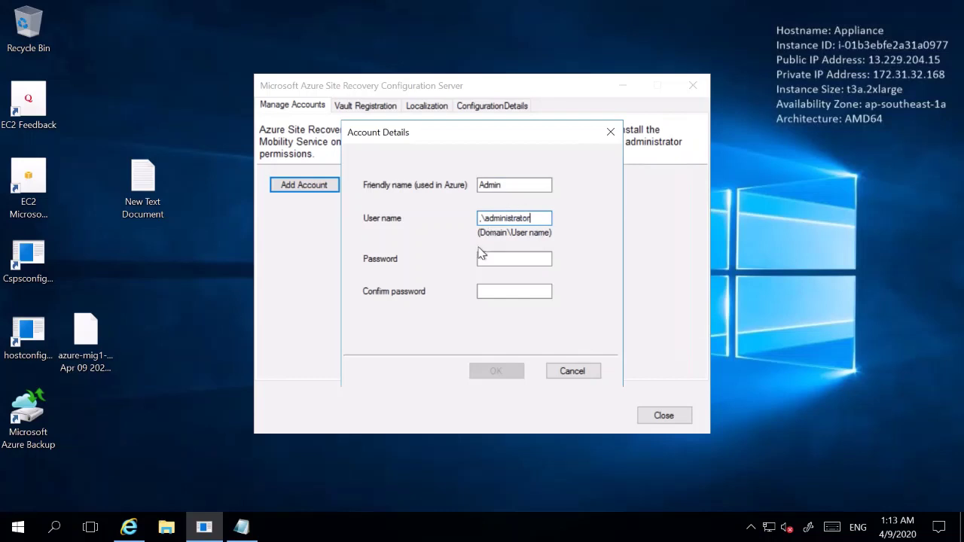
click(486, 258)
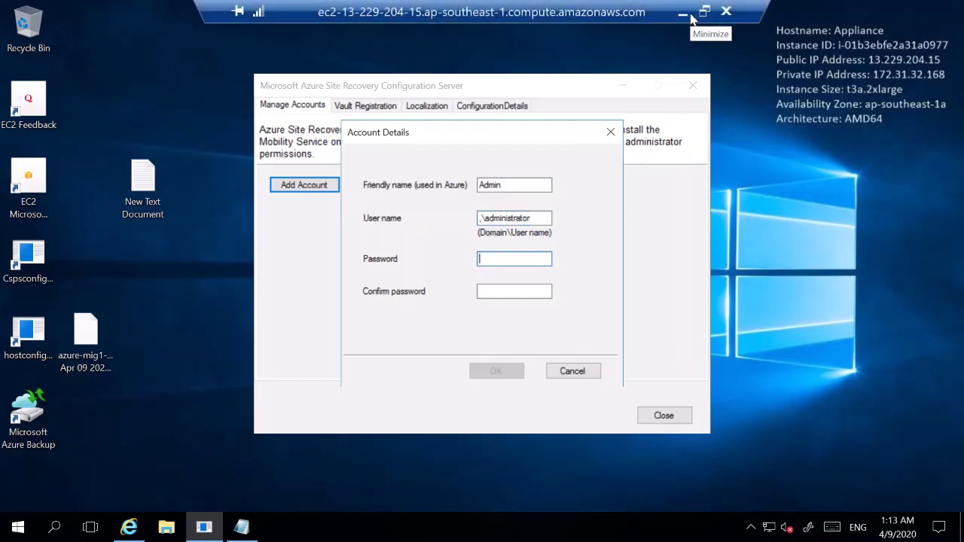
Paste the saved account password into both password fields and save the Admin account
click(690, 16)
click(580, 527)
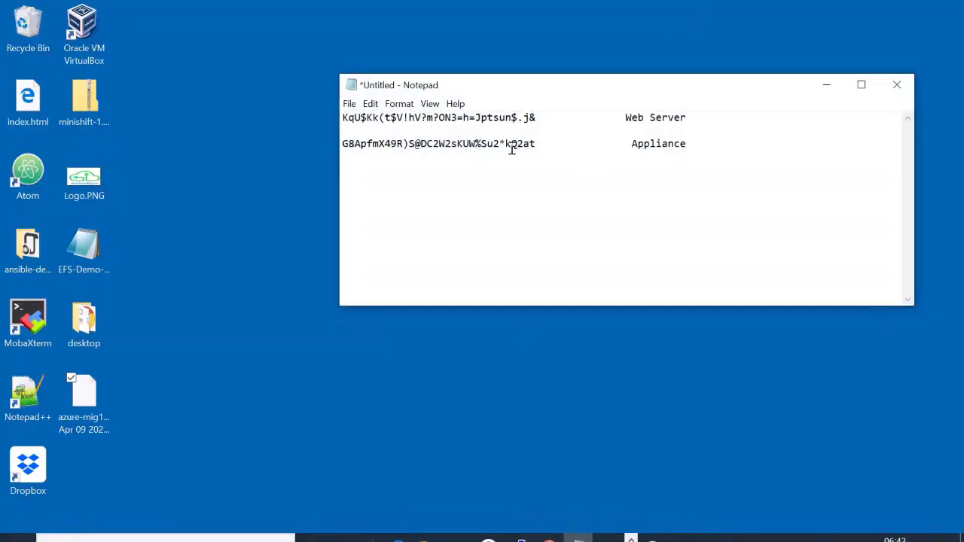
drag(535, 118, 341, 119)
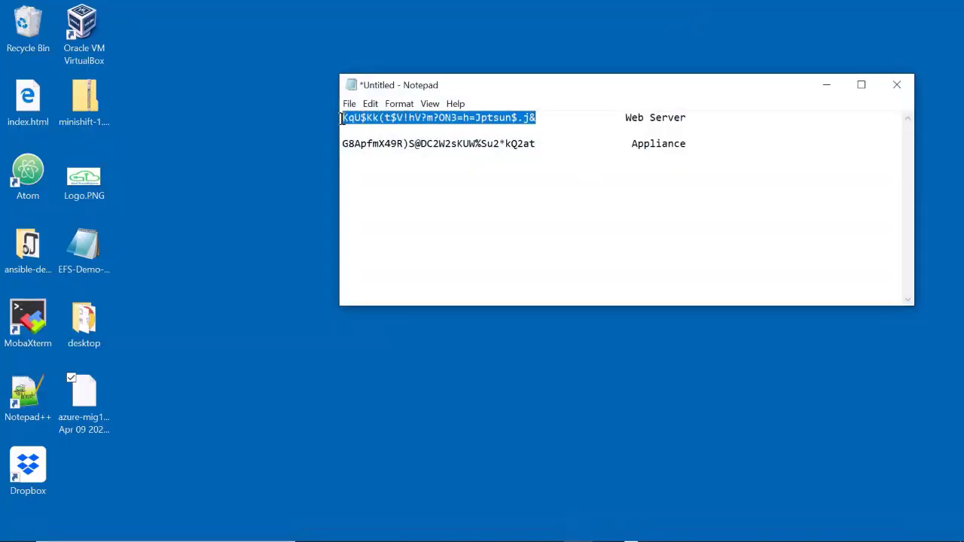
mouse_move(581, 536)
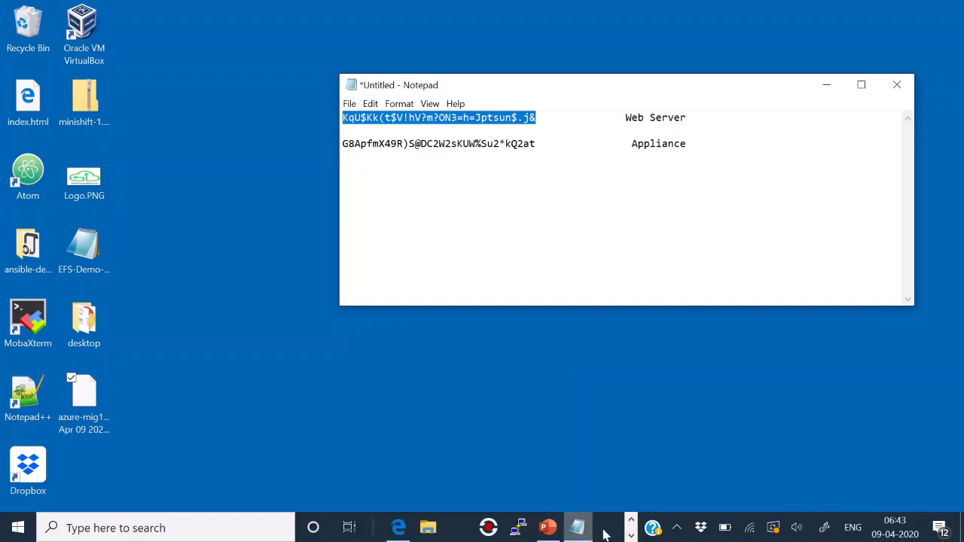
click(631, 535)
click(402, 527)
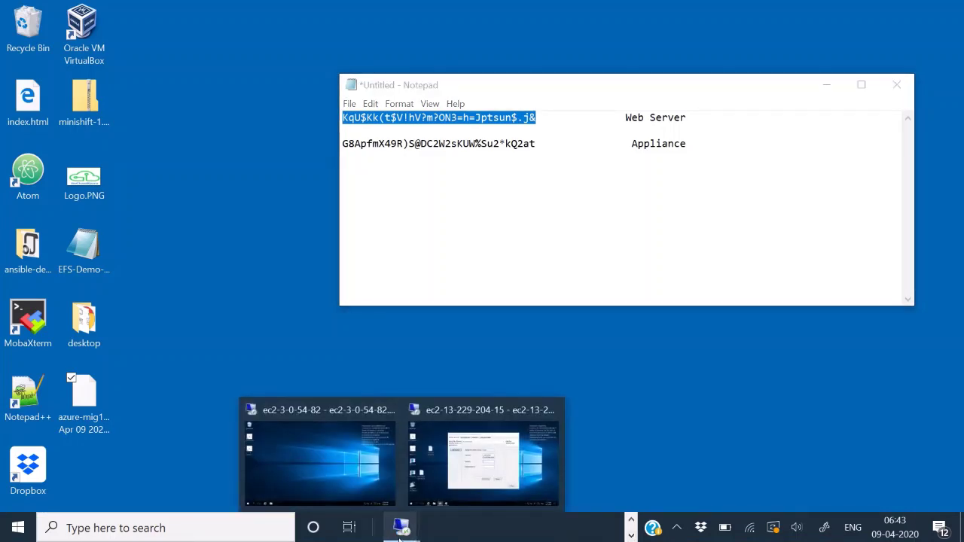
click(448, 489)
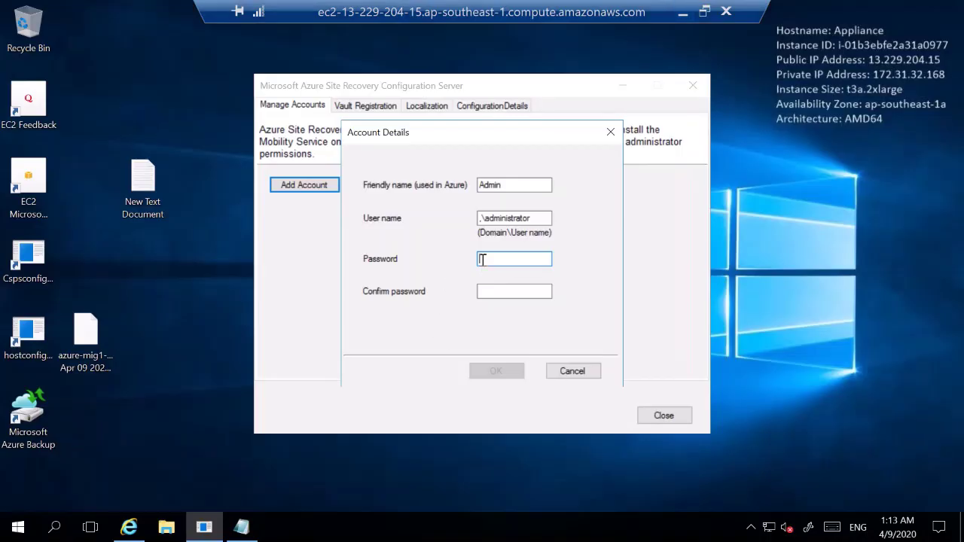
key(ctrl+v)
click(495, 294)
key(ctrl+v)
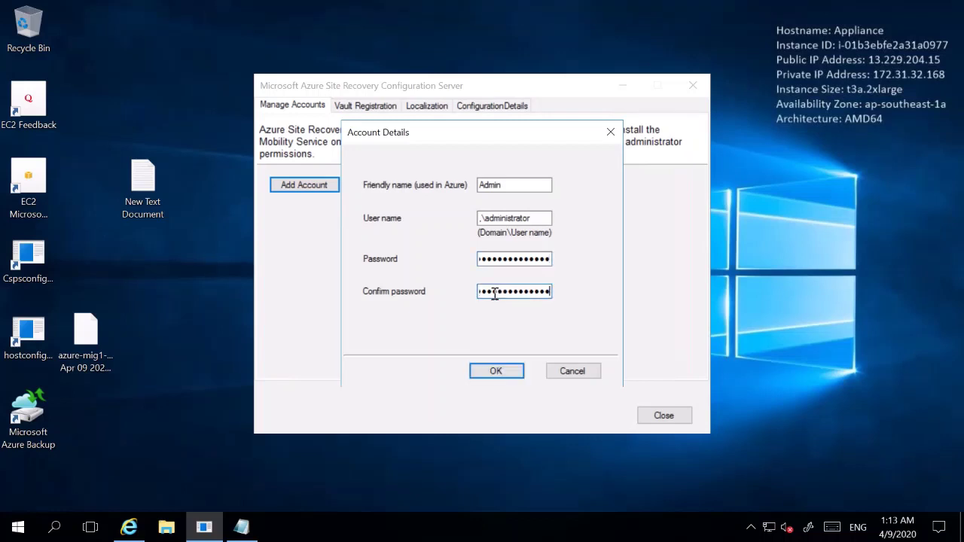
click(494, 372)
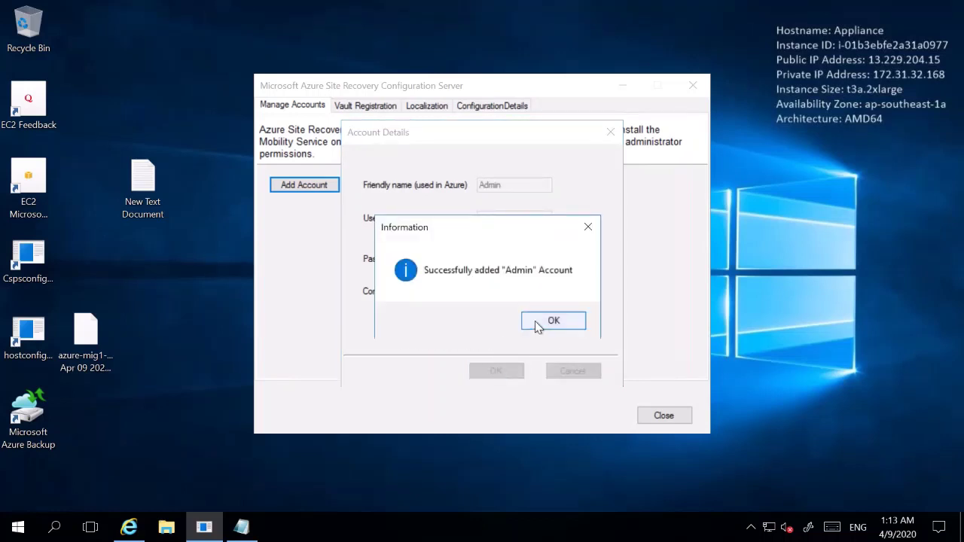
click(538, 323)
On Vault Registration, select the azure-mig1 vault credentials file from Desktop and register
click(380, 108)
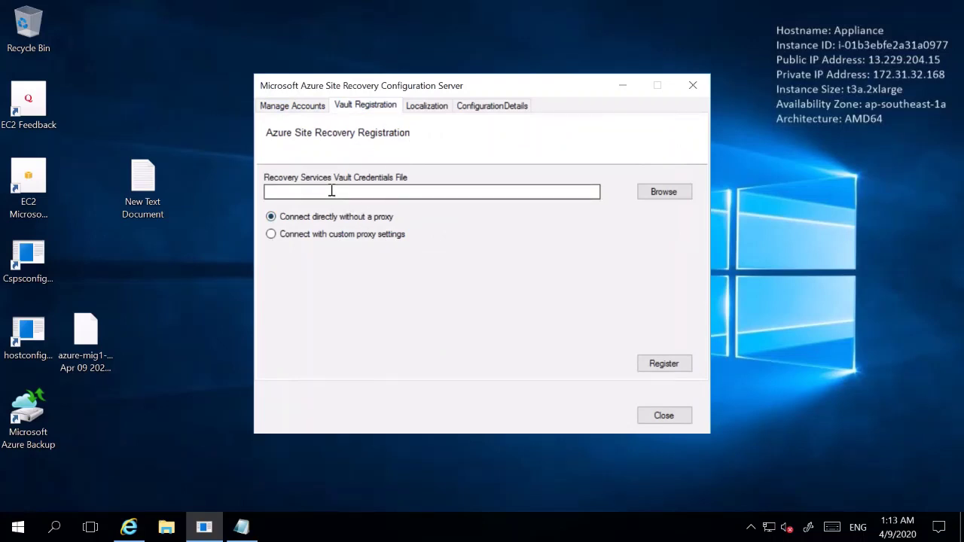
click(663, 193)
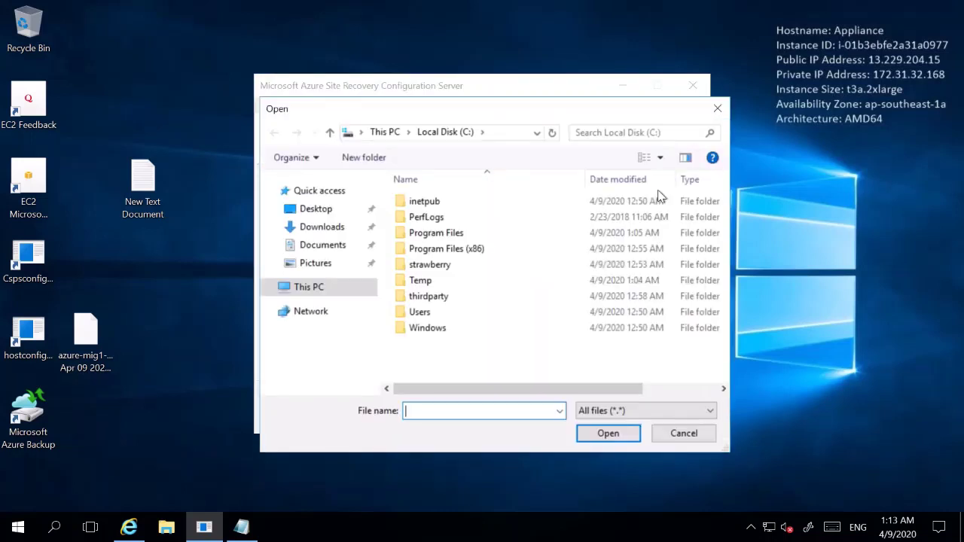
click(316, 213)
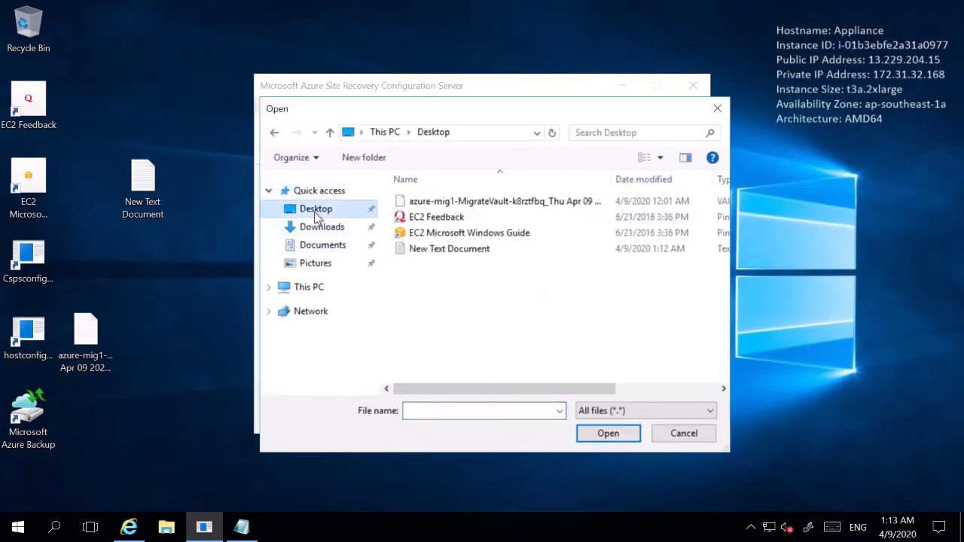
double_click(445, 201)
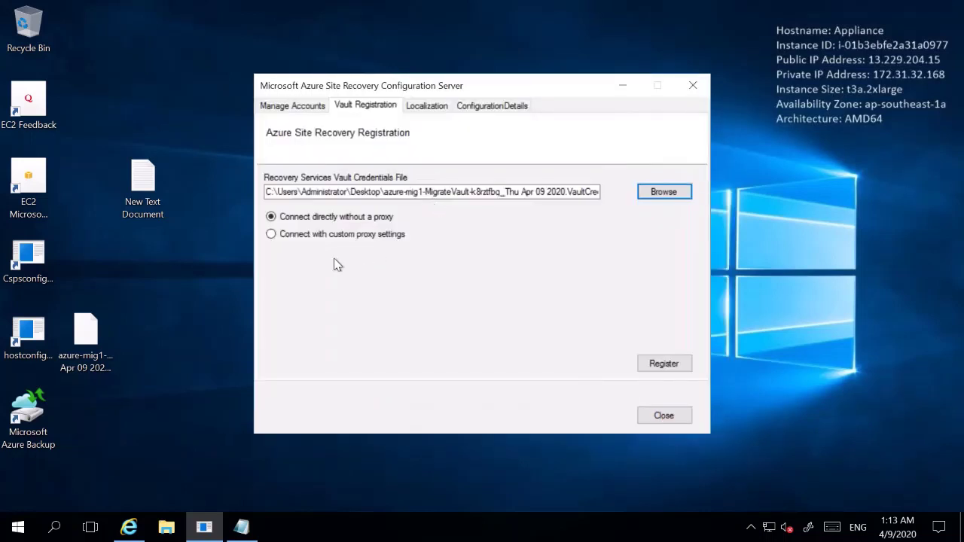
click(647, 363)
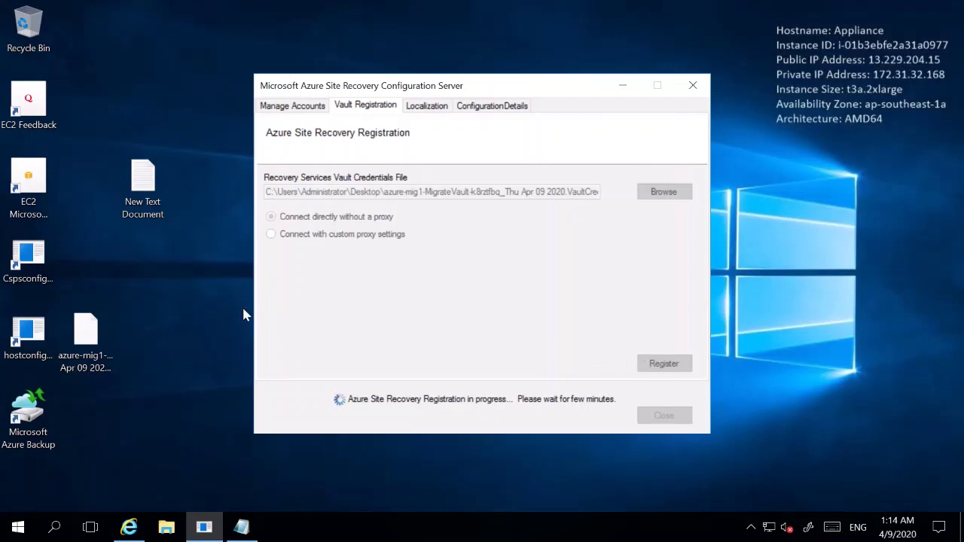
In File Explorer, go to %ProgramData%\ASR\home\svsystems\pushinstallsvc\repository
click(167, 528)
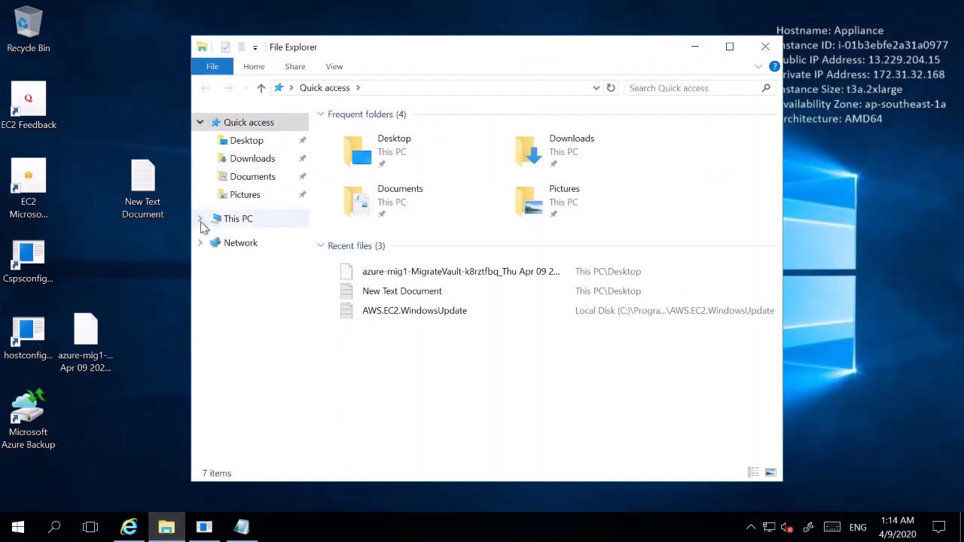
click(200, 218)
click(253, 346)
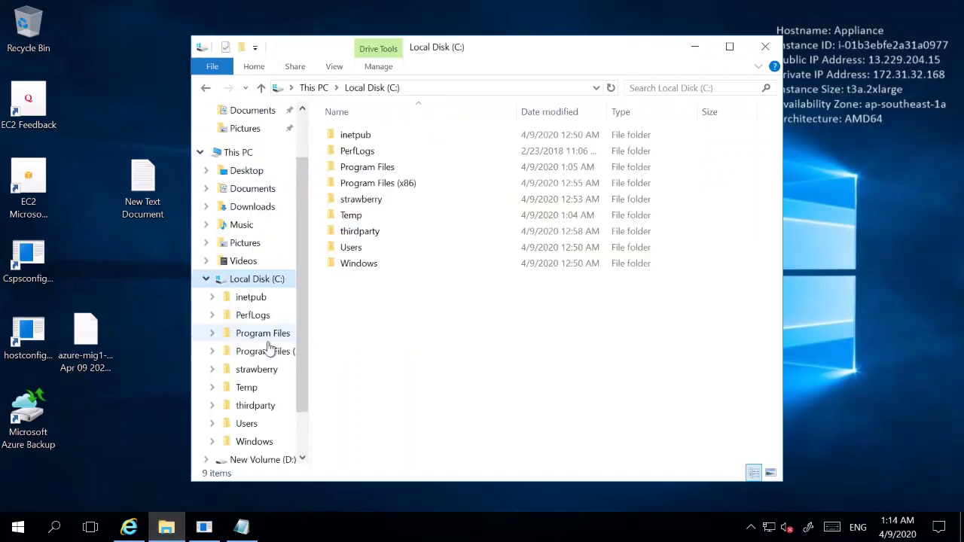
click(443, 88)
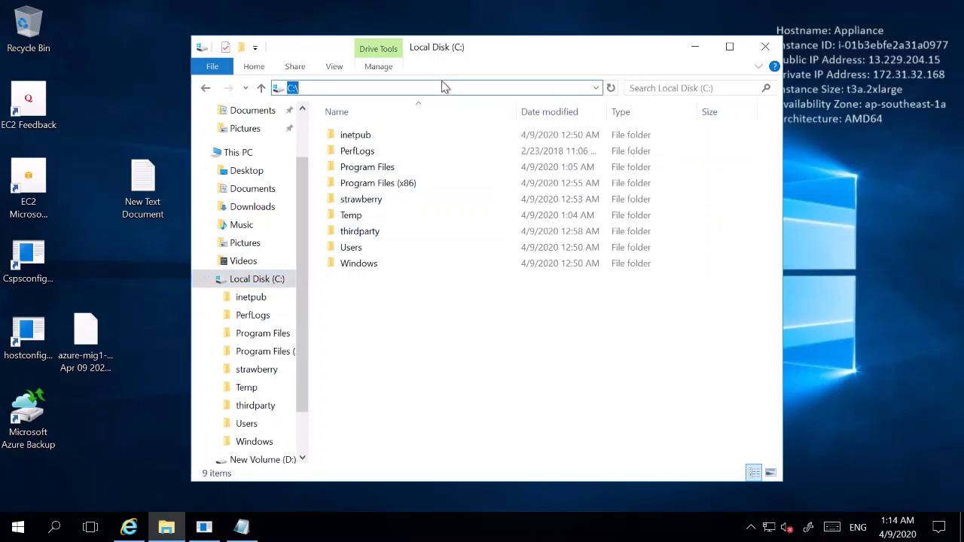
text(%ProgramData)
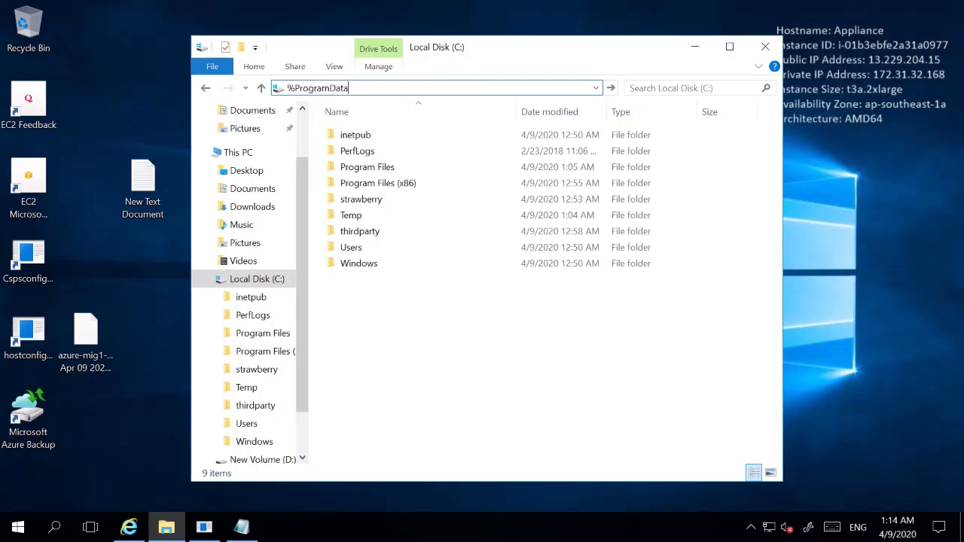
text(%)
key(BackSpace)
key(BackSpace)
key(BackSpace)
text(\)
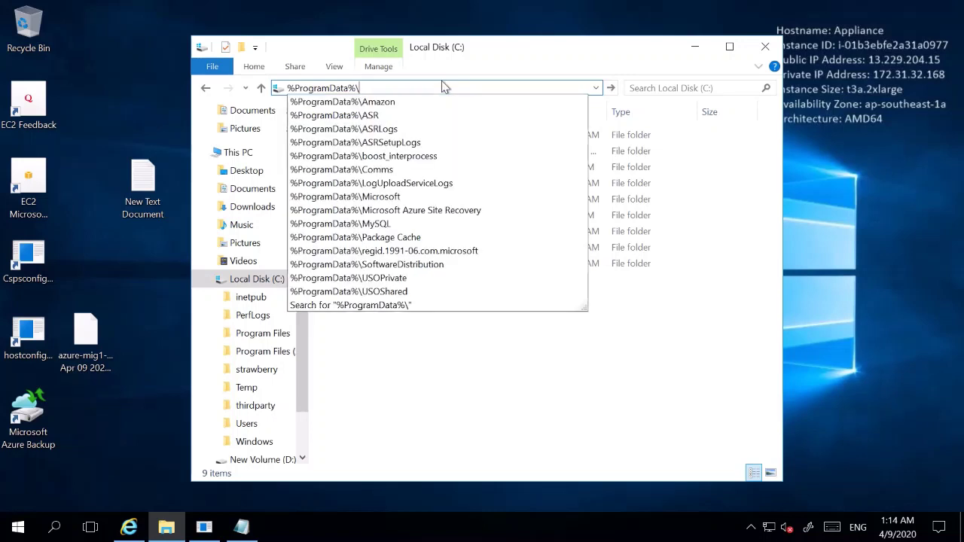
key(Down)
key(Down)
text(\)
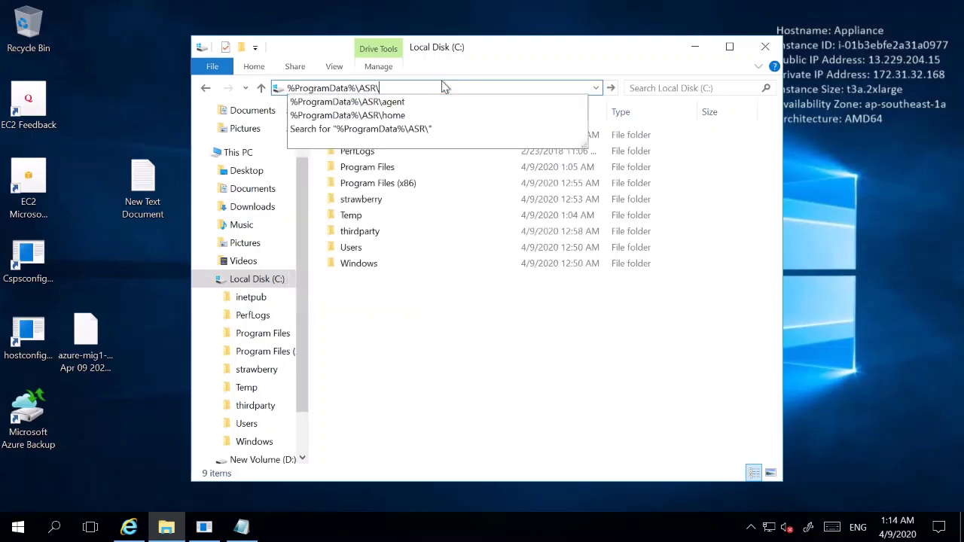
key(Down)
key(Down)
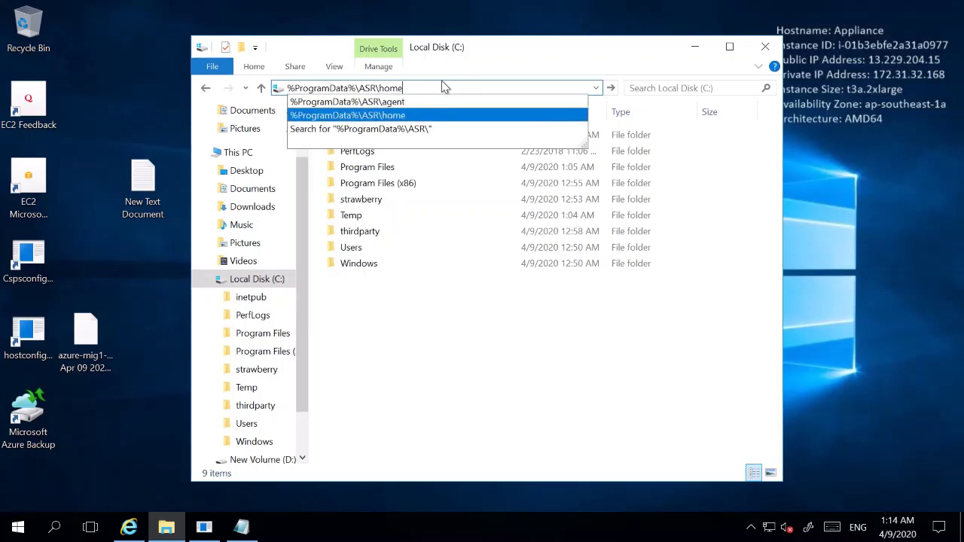
text(\)
key(Down)
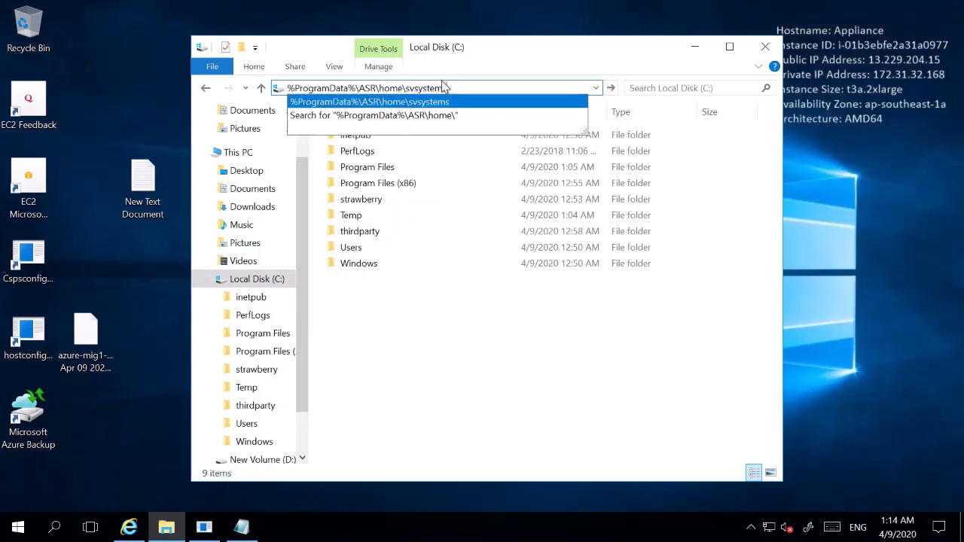
text(\)
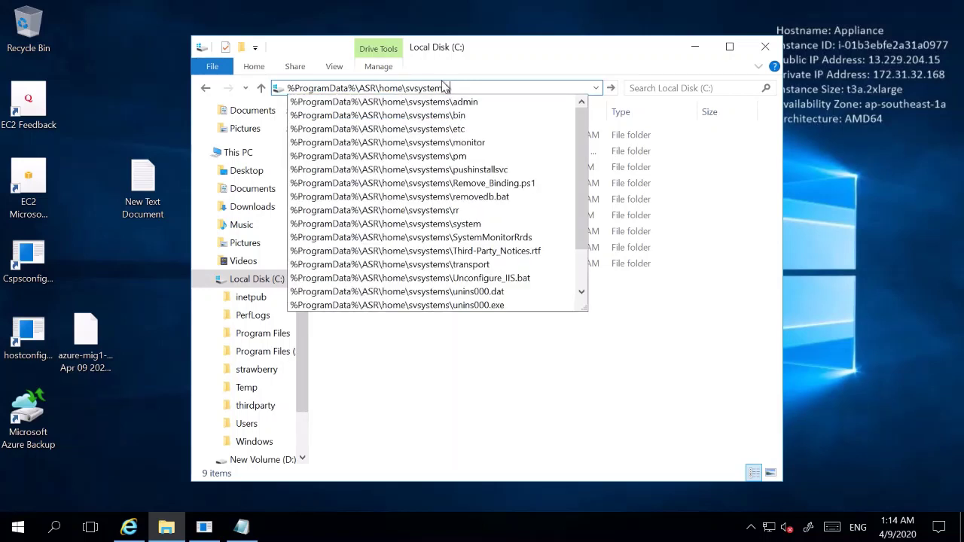
key(Down)
key(Down)
key(Down)
key(Down)
key(Down)
key(Down)
text(\)
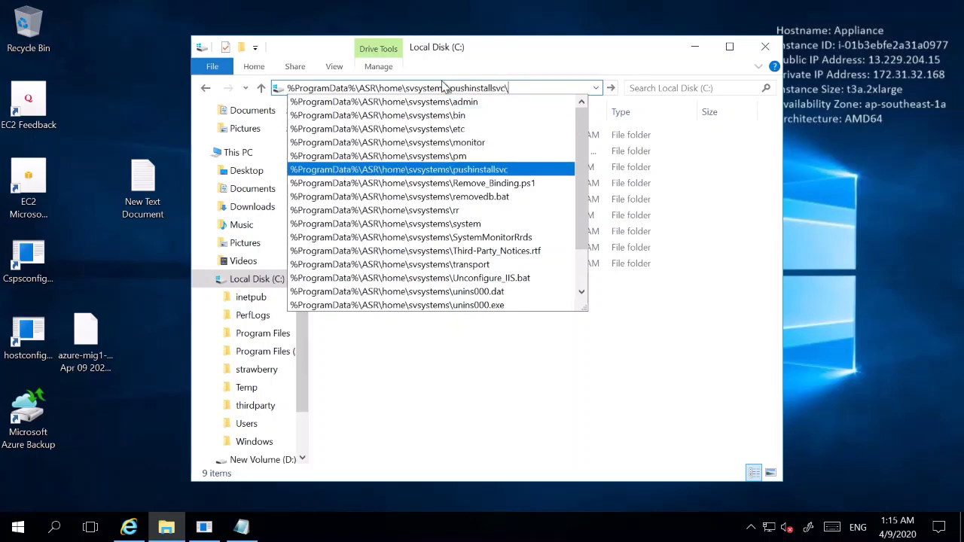
text(re)
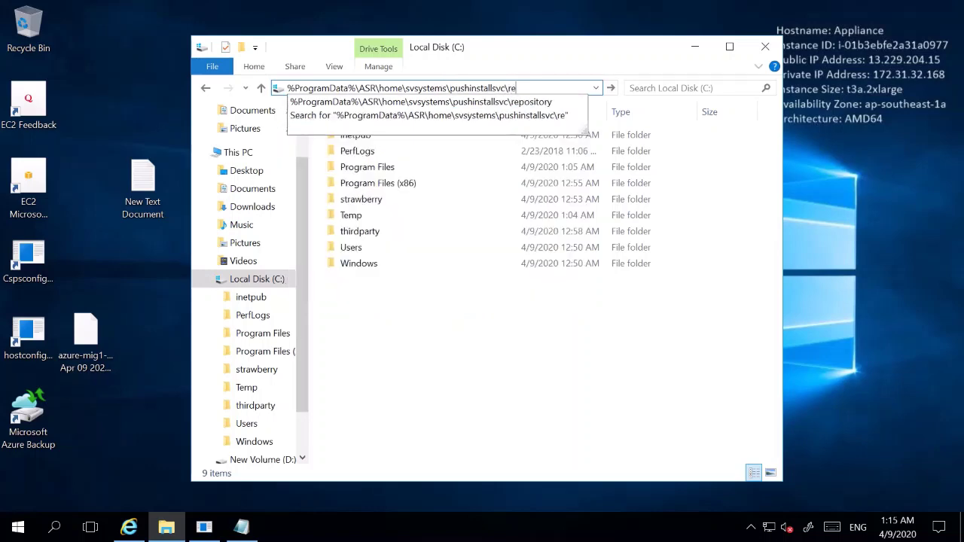
key(Down)
key(Return)
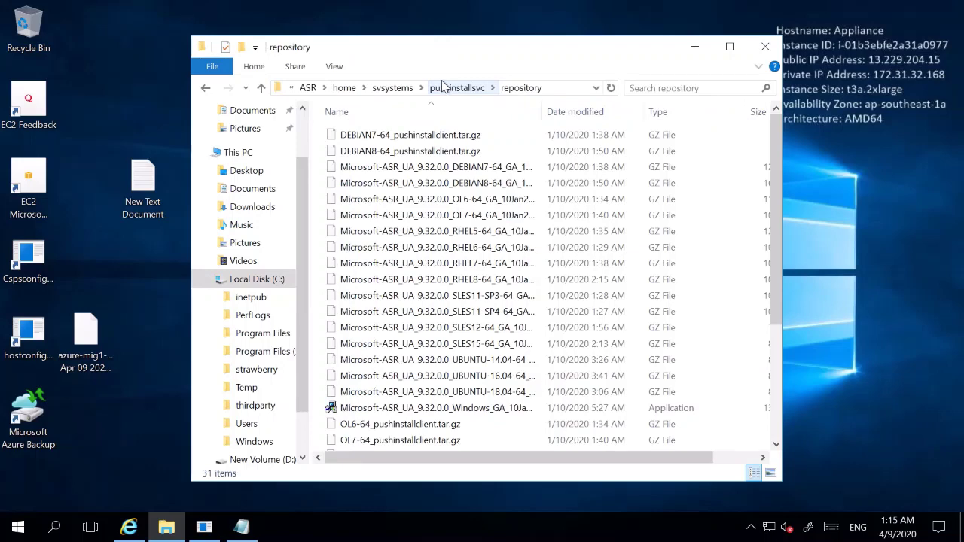
Maximize the window, widen the Name column, and copy the Windows unified agent installer
click(729, 47)
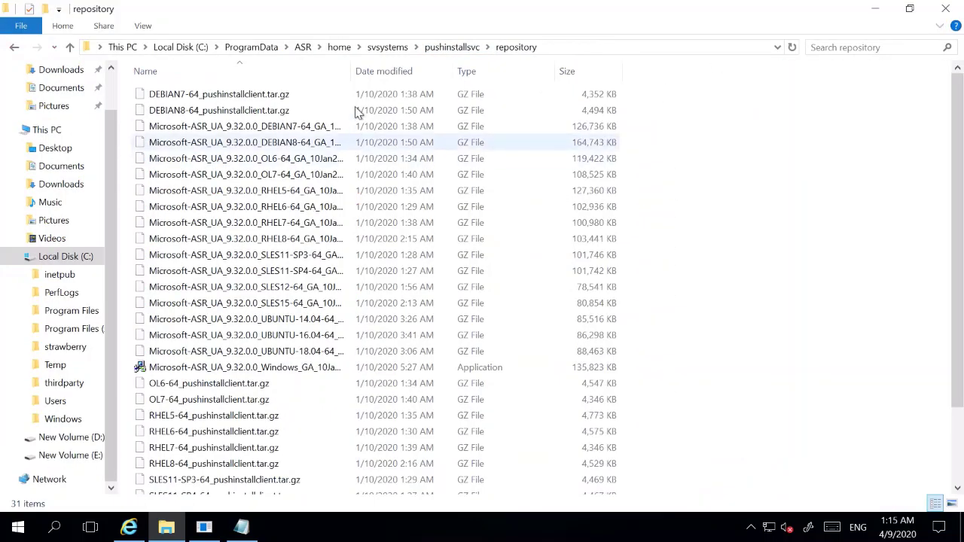
drag(351, 71, 490, 69)
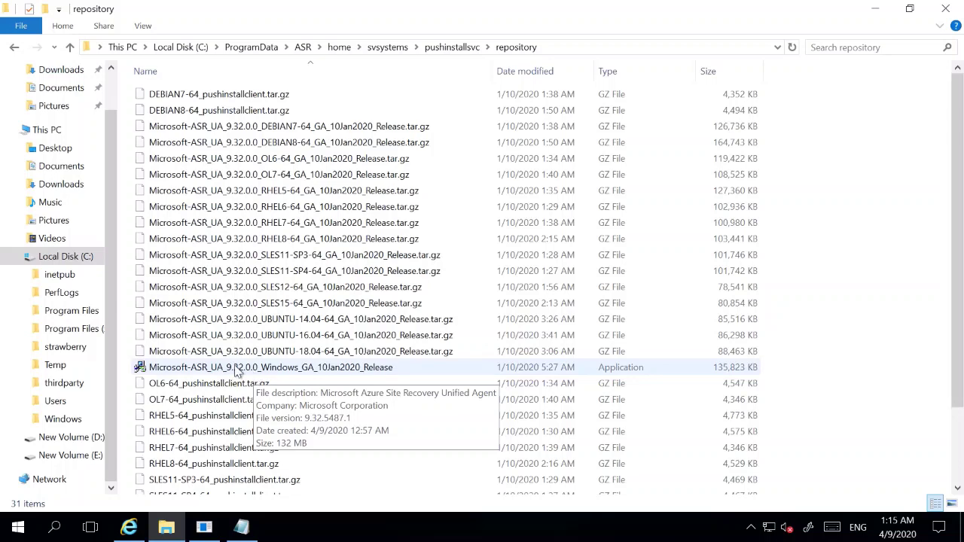
right_click(237, 369)
click(83, 277)
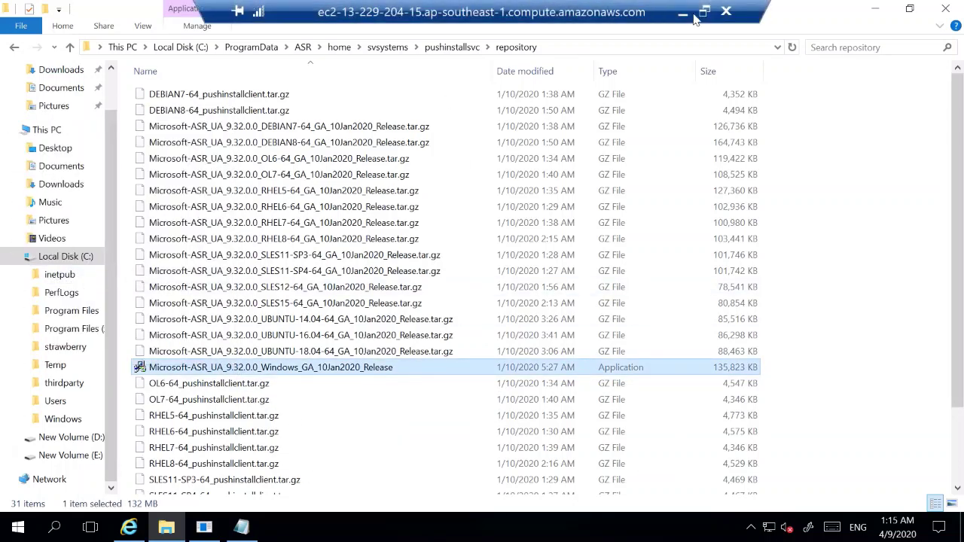
Paste the agent installer onto the source web server's desktop
click(693, 13)
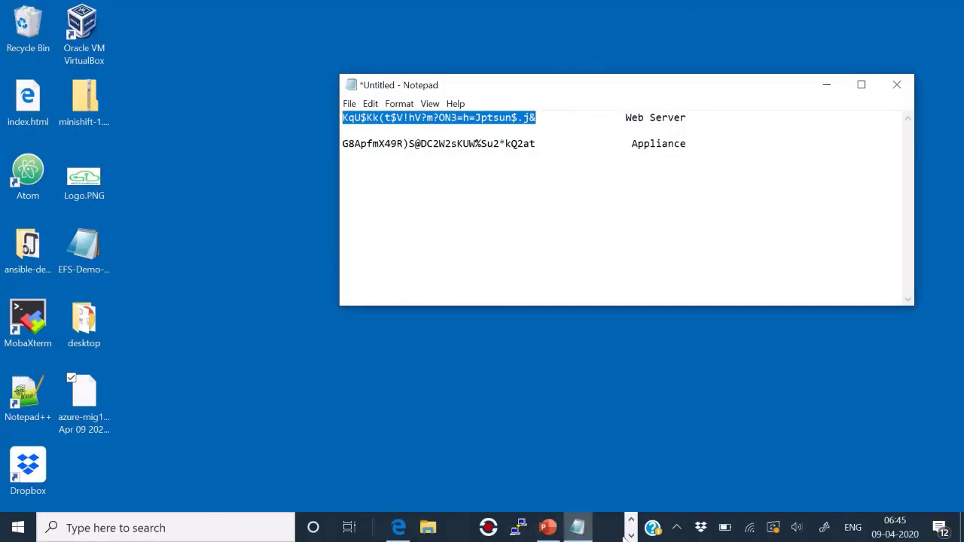
click(405, 527)
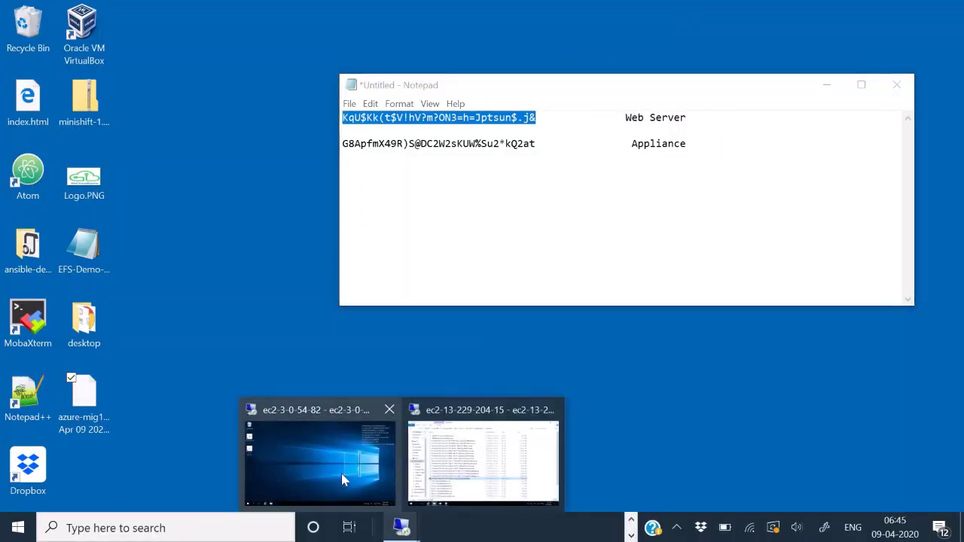
click(342, 473)
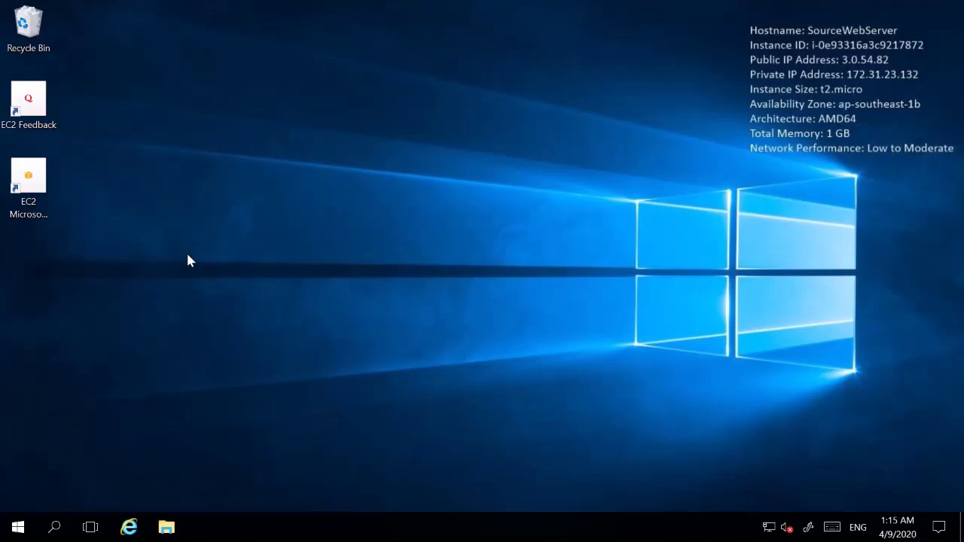
right_click(187, 256)
click(93, 321)
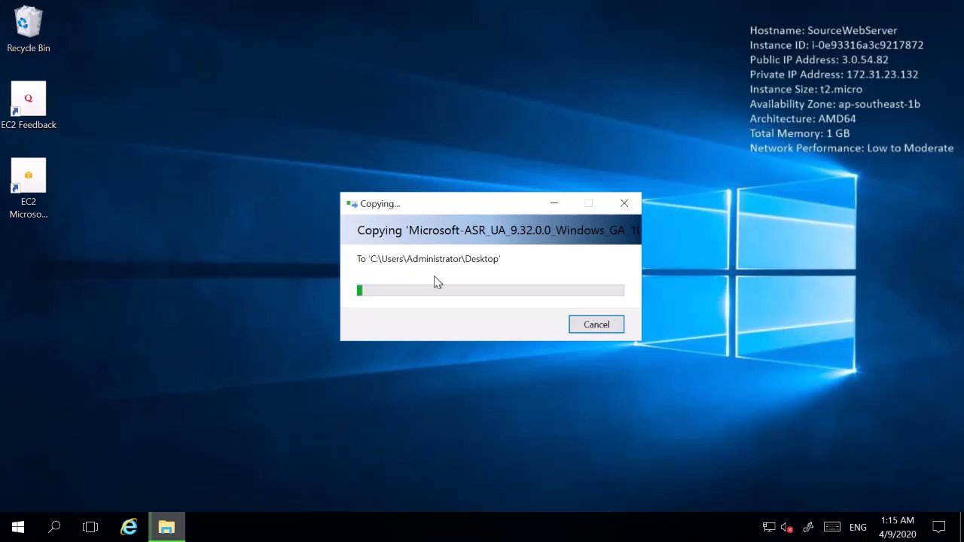
Return to the Appliance session and acknowledge the 'DRA registration succeeded' message
mouse_move(500, 4)
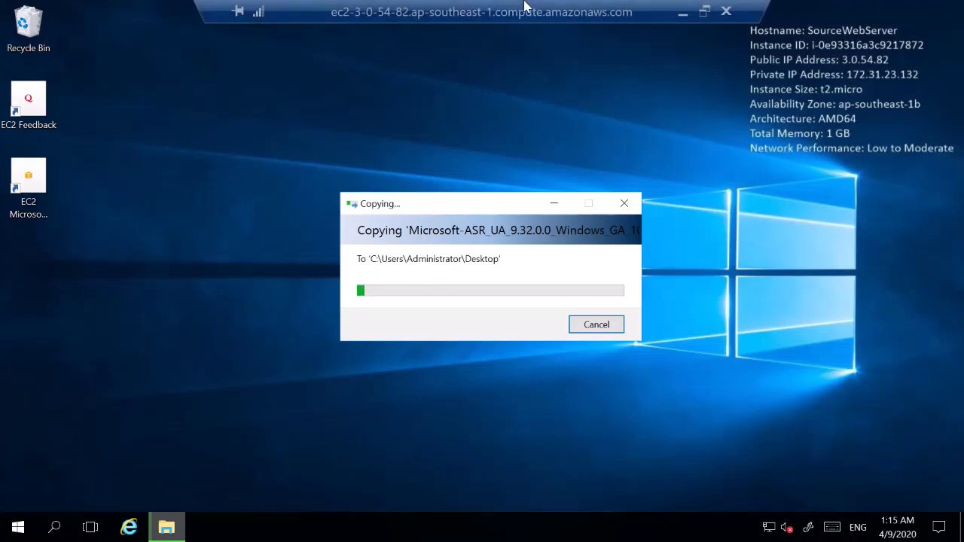
click(675, 10)
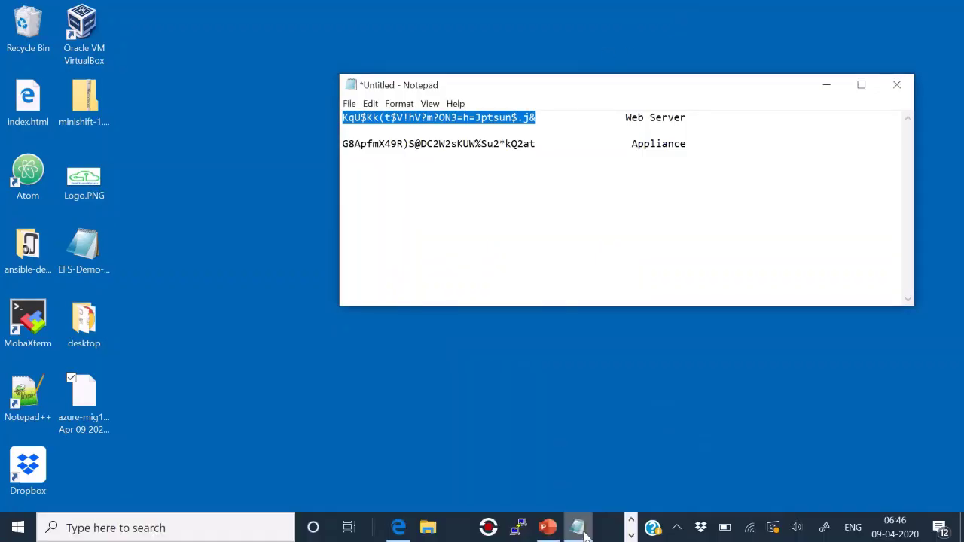
click(632, 535)
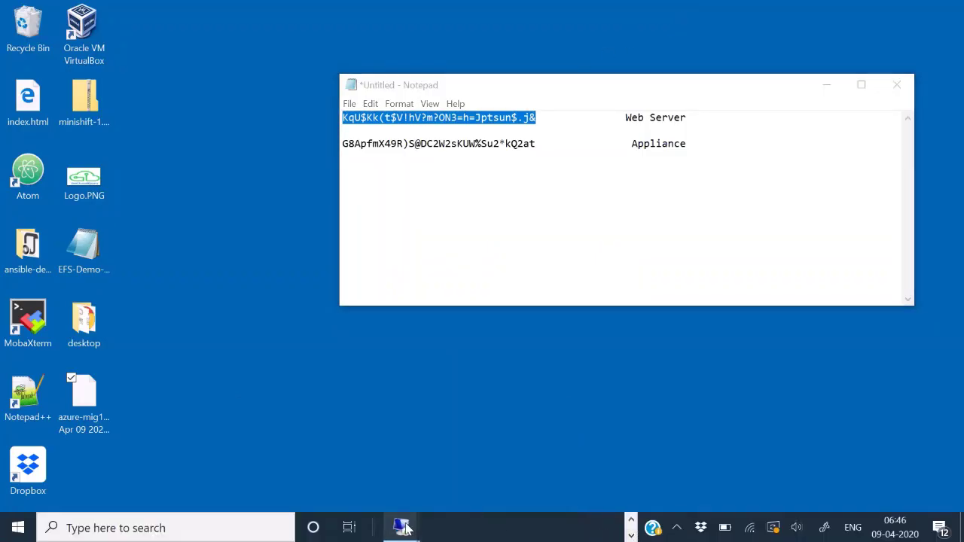
mouse_move(403, 528)
click(469, 447)
click(873, 9)
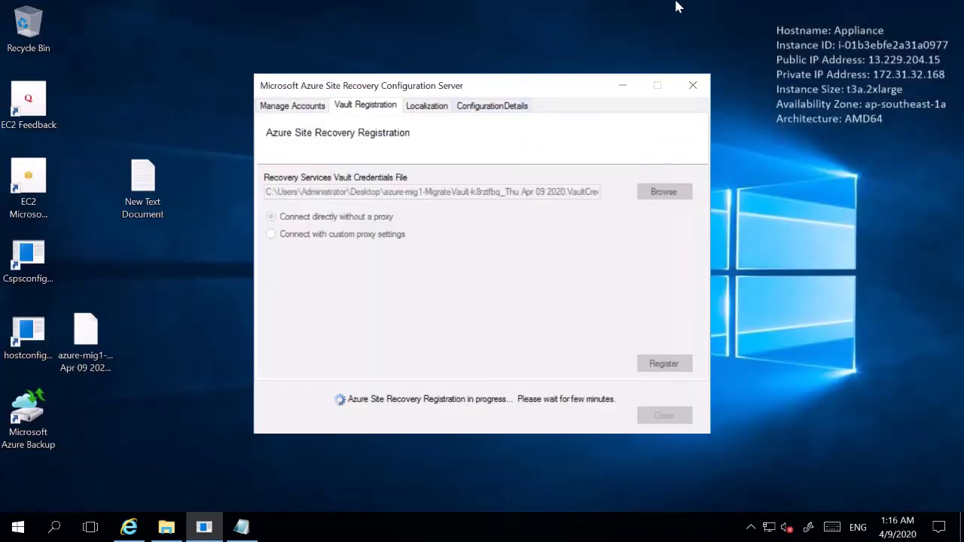
mouse_move(721, 9)
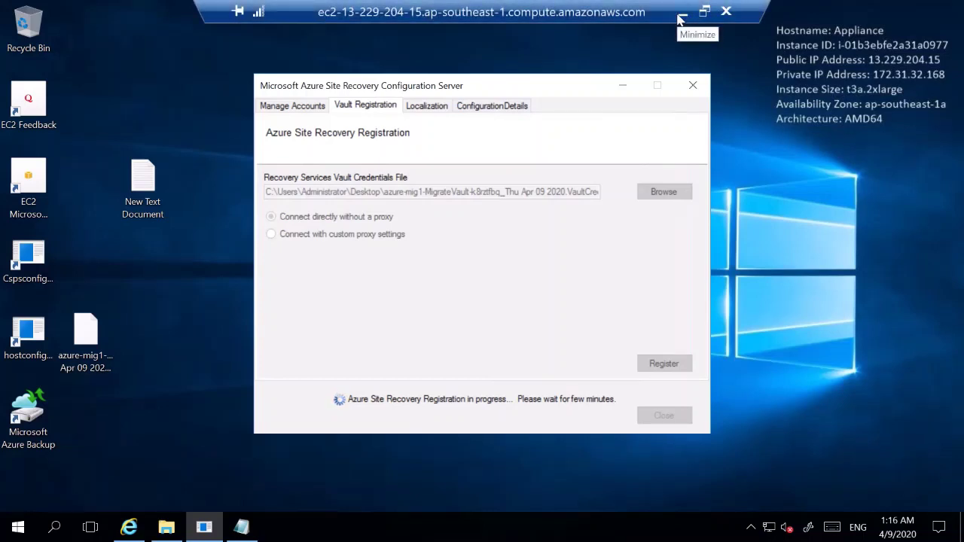
click(681, 15)
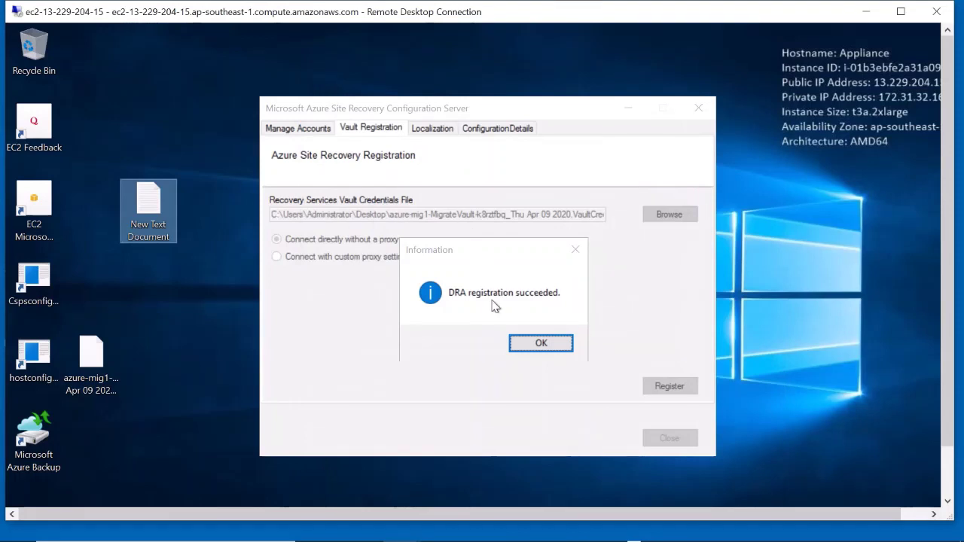
click(554, 342)
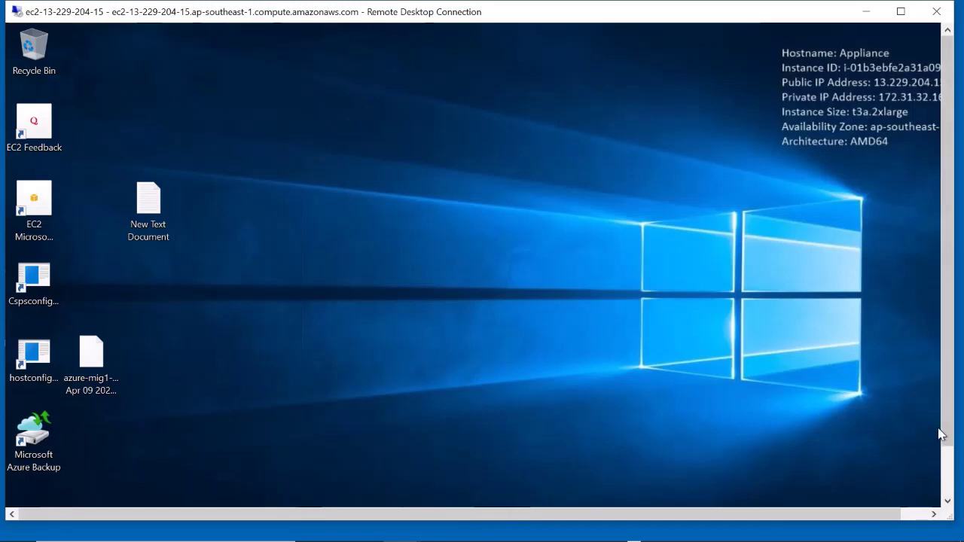
Restart the Appliance server with the default reason, then switch to the SourceWebServer remote session
drag(946, 433, 941, 506)
click(23, 492)
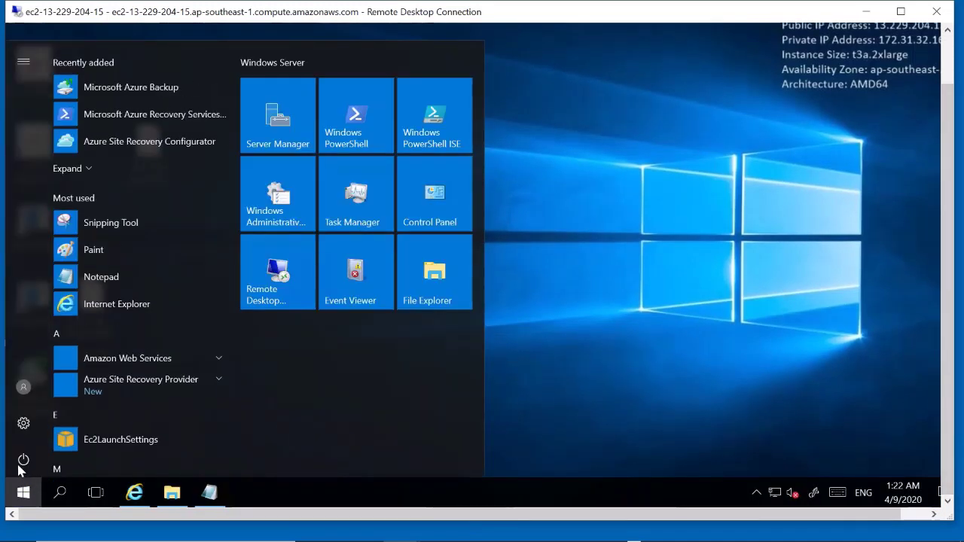
click(25, 459)
click(32, 419)
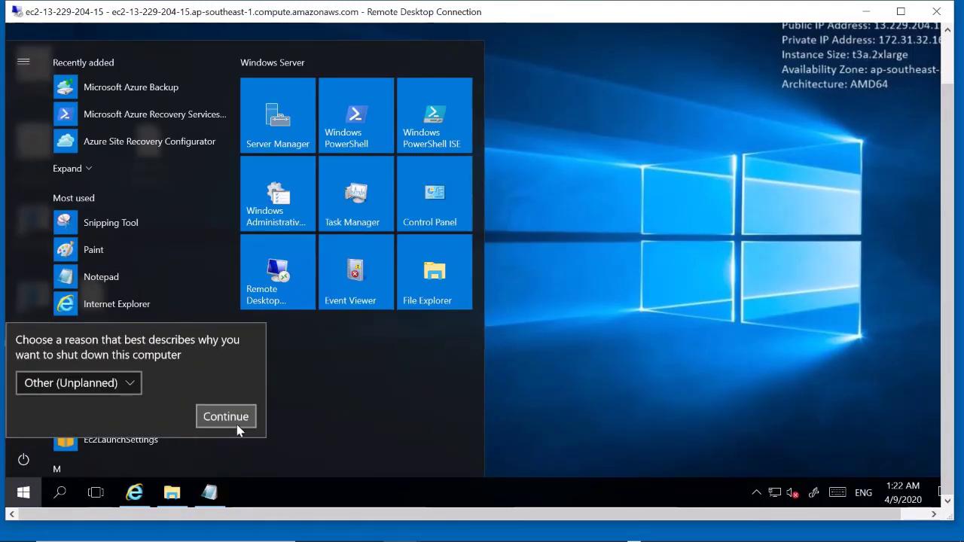
click(235, 424)
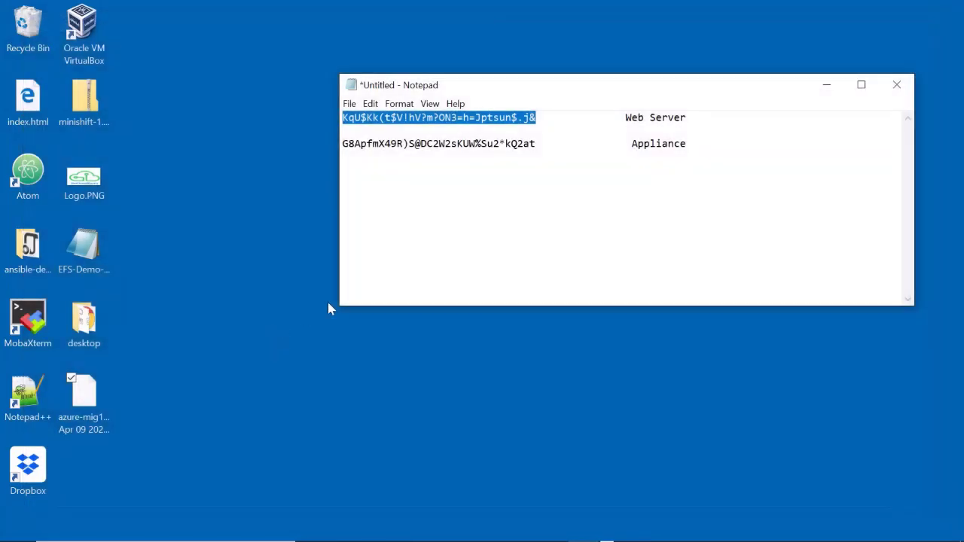
click(606, 536)
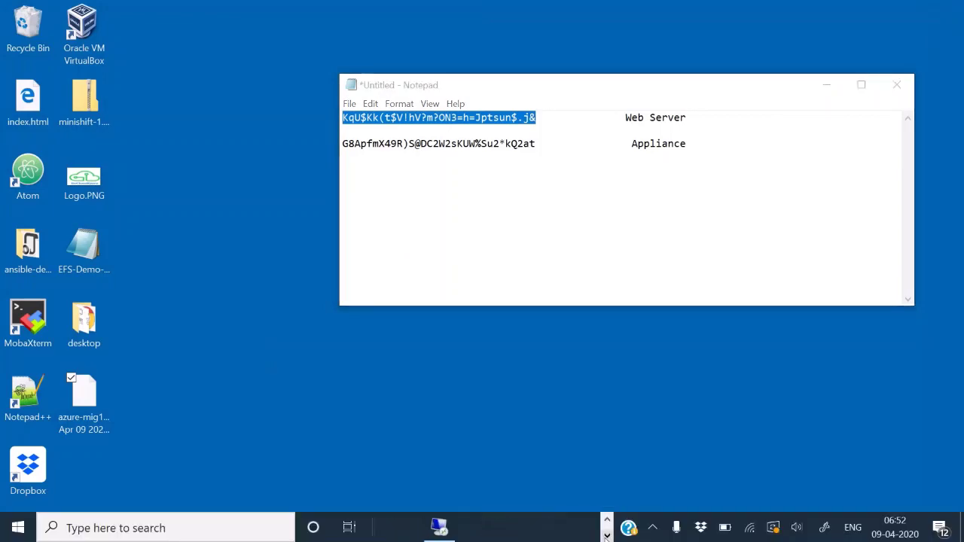
click(440, 527)
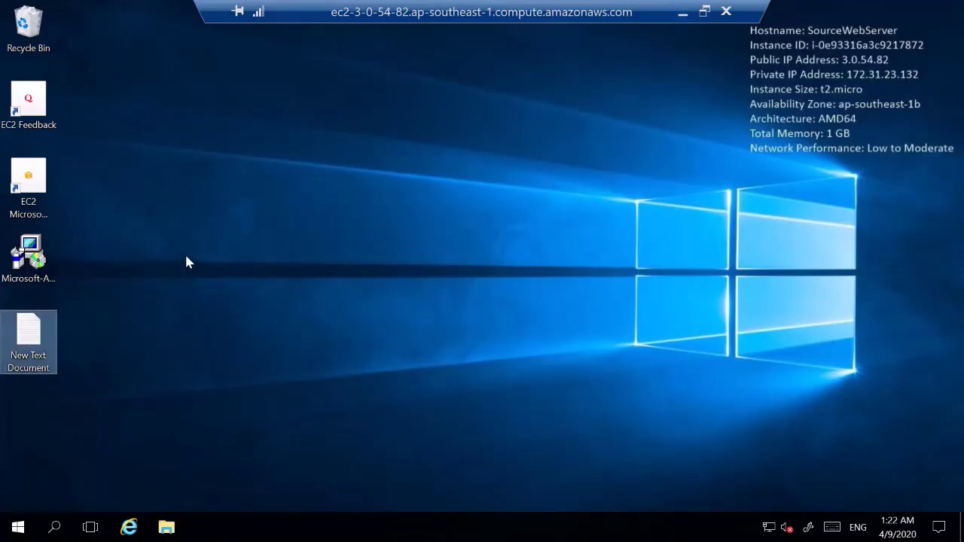
Run the ASR Unified Agent installer with 'Install mobility service' until prerequisites, binaries and configuration complete
double_click(35, 258)
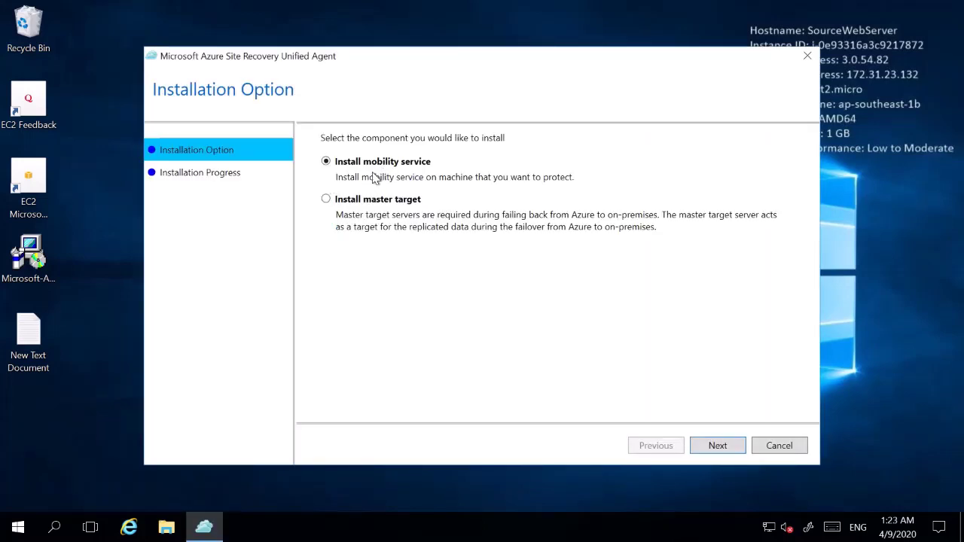
click(718, 446)
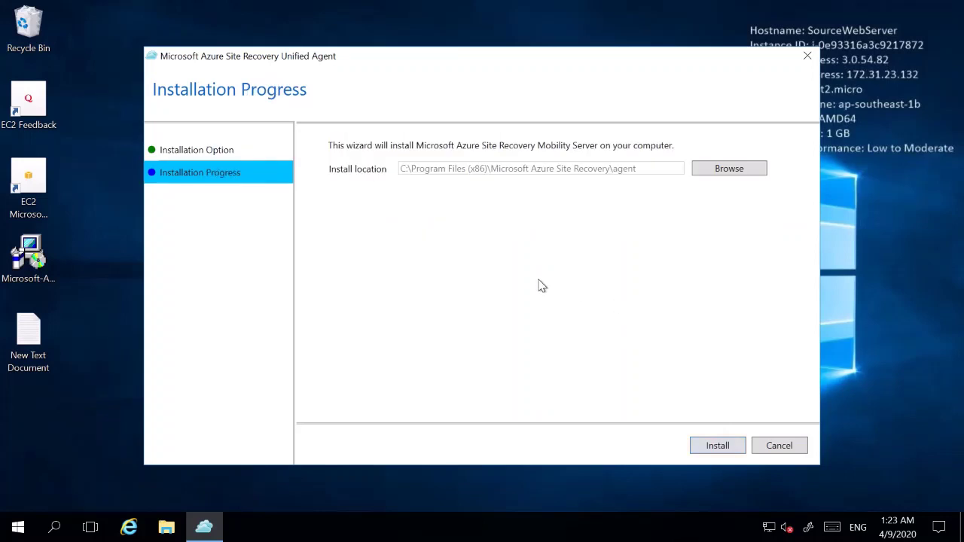
click(726, 449)
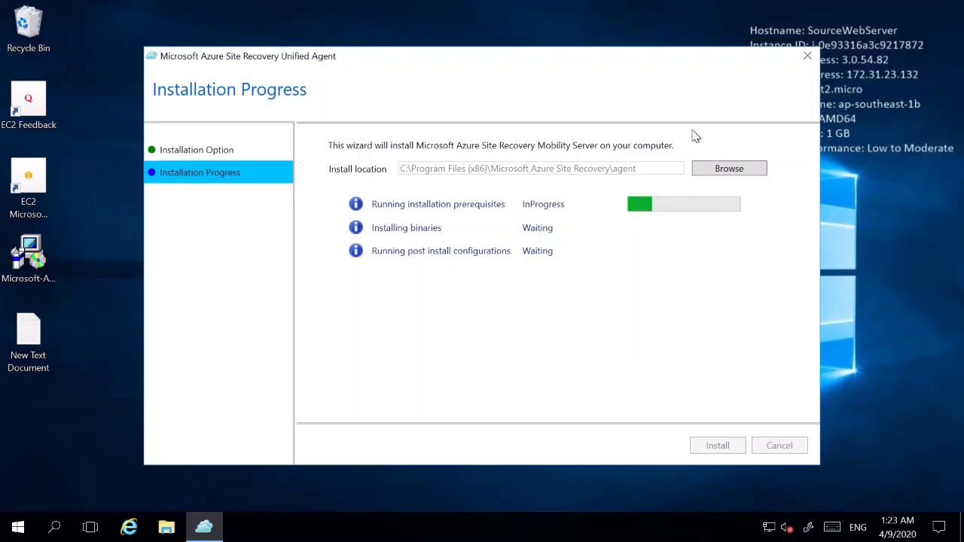
mouse_move(689, 6)
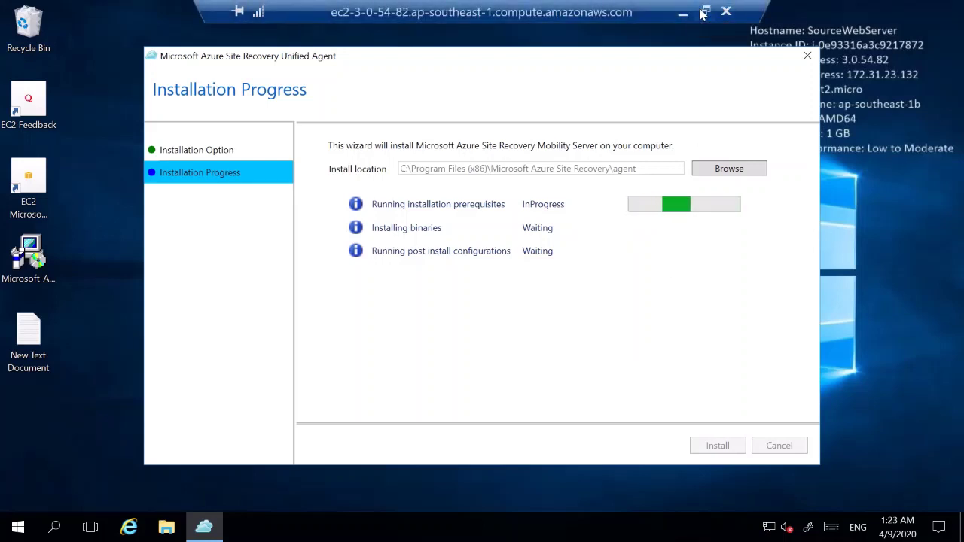
click(705, 12)
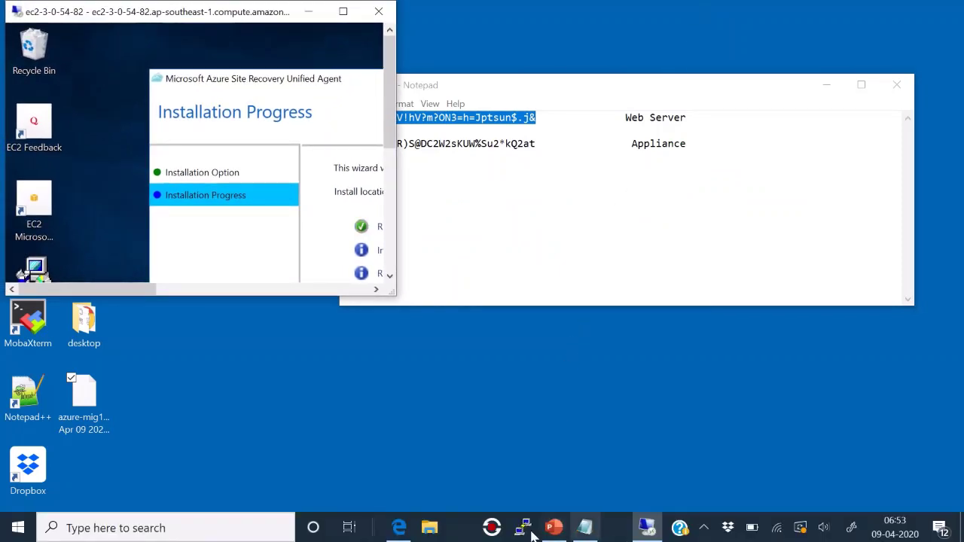
click(491, 527)
click(445, 118)
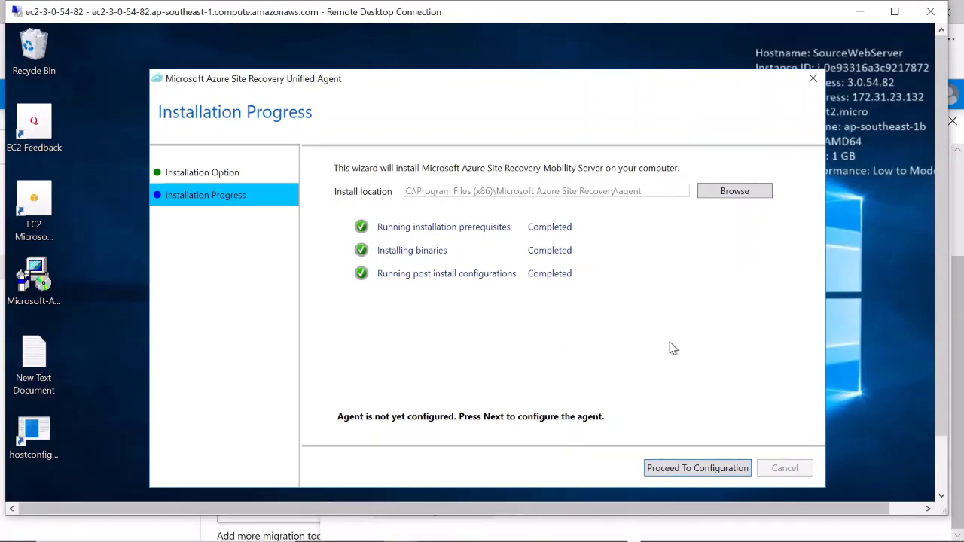
Proceed to agent configuration, read the Appliance's private IP in its widened session, and return to Registration
click(686, 468)
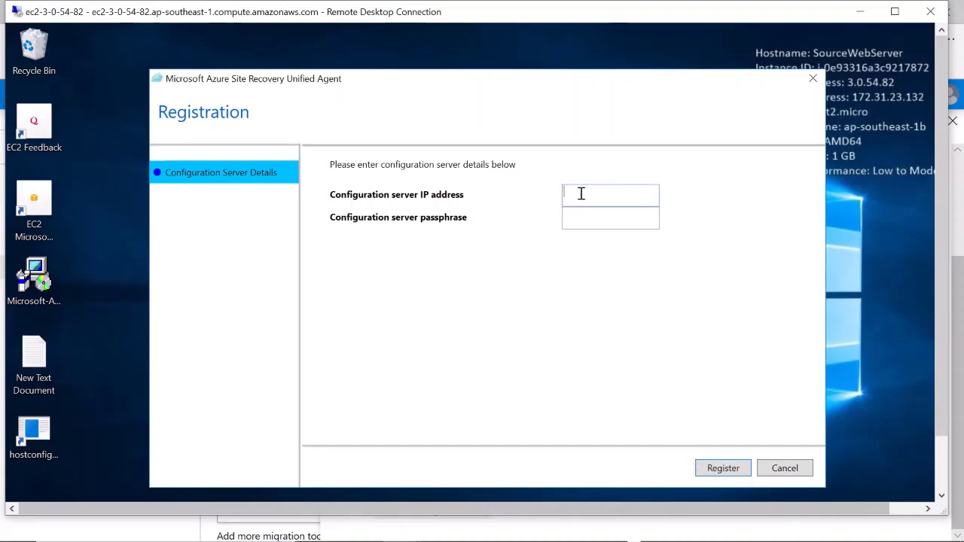
mouse_move(634, 536)
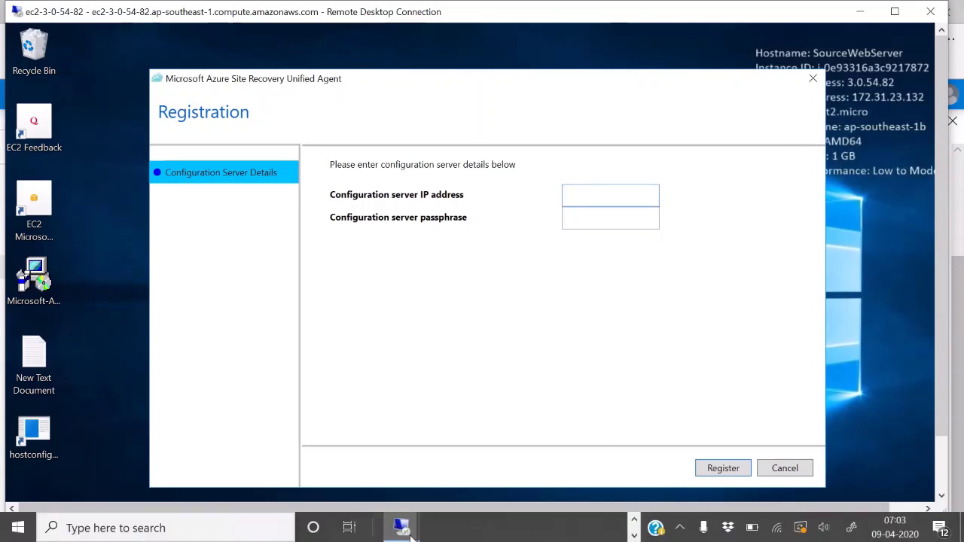
mouse_move(410, 531)
click(494, 454)
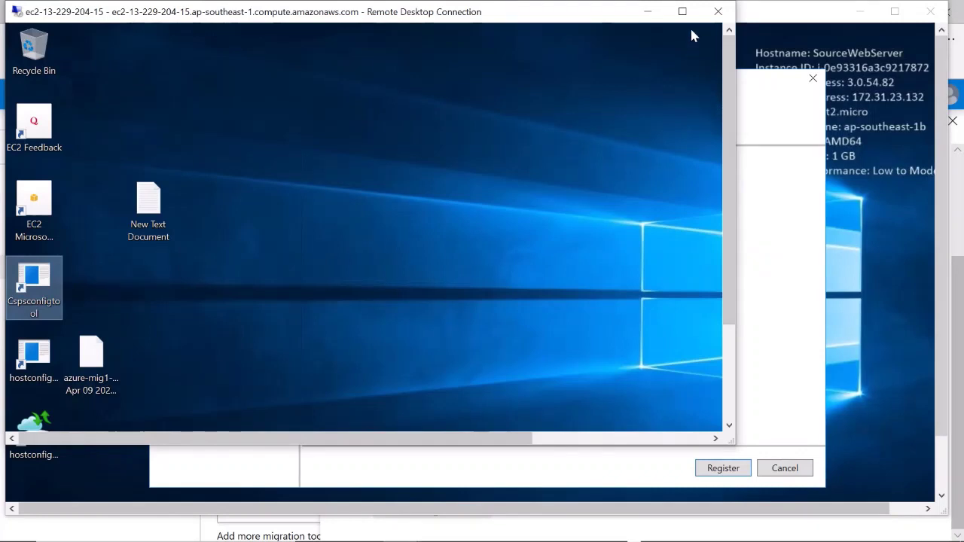
drag(736, 79, 940, 97)
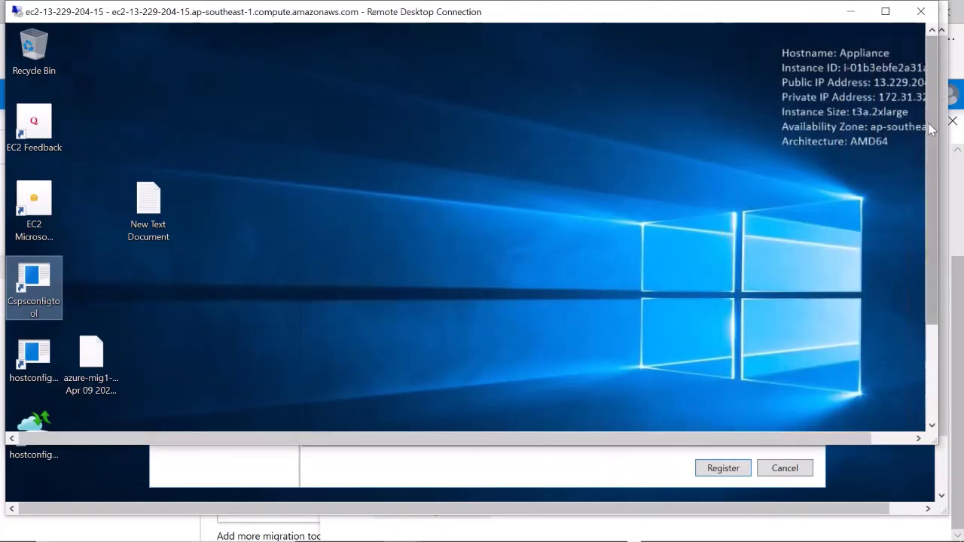
click(920, 439)
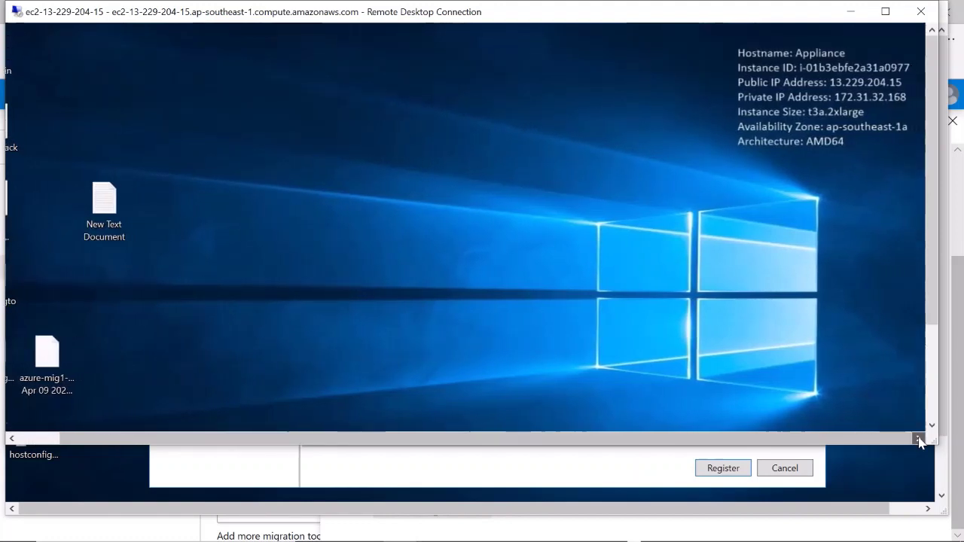
mouse_move(430, 503)
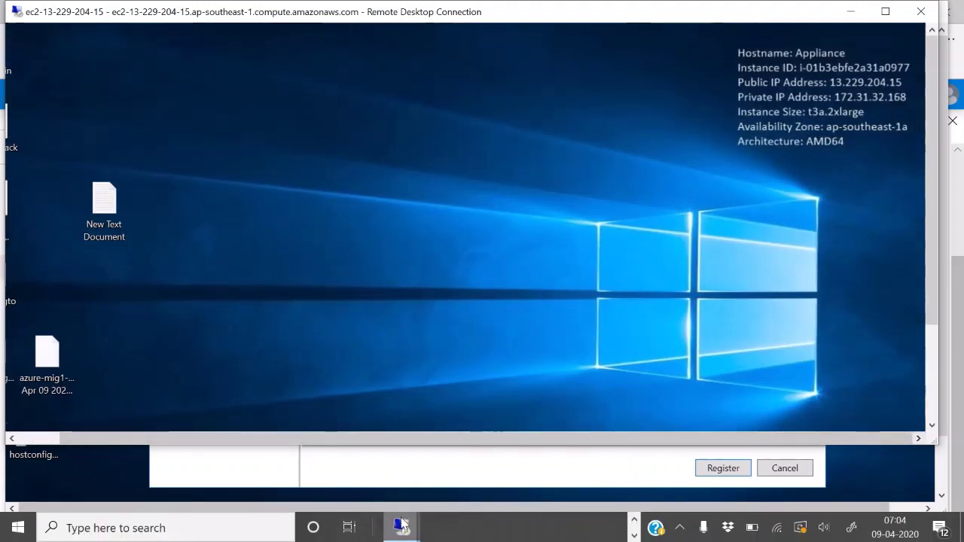
click(600, 473)
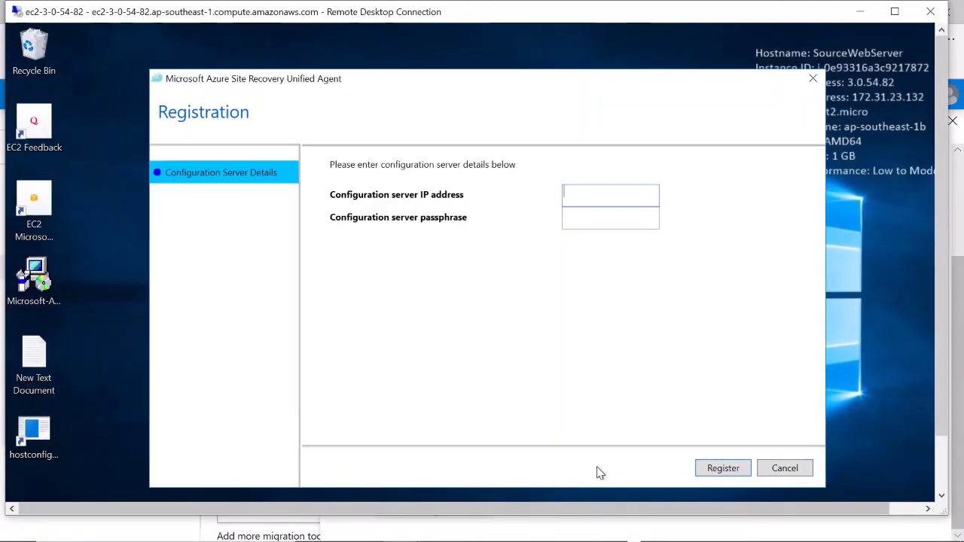
Enter configuration server IP 172.31.32.168, checking it against the Appliance session
text(172)
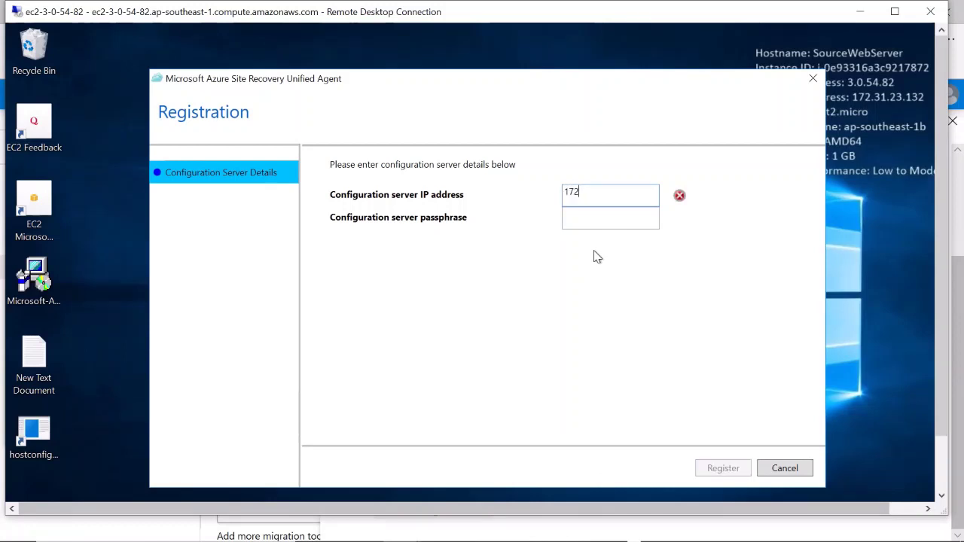
text(.31.32)
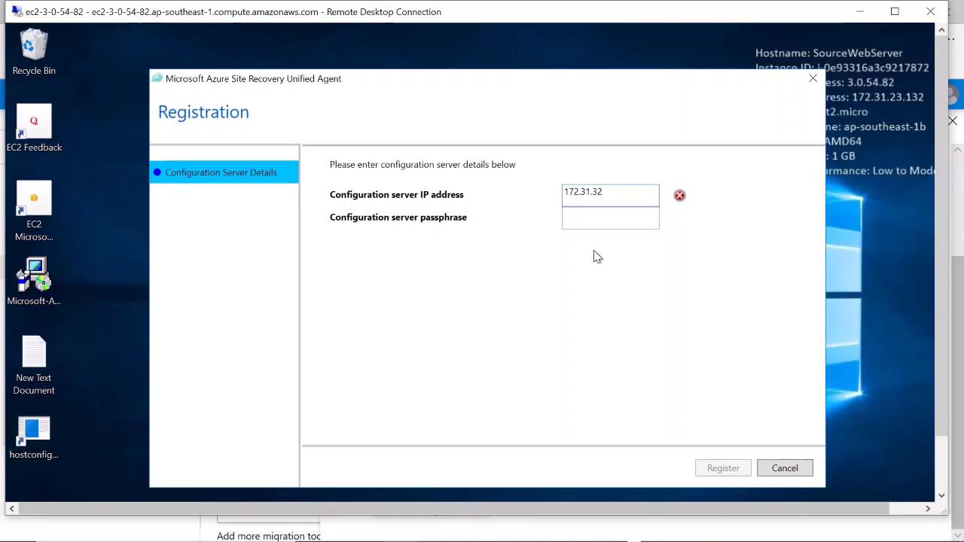
key(alt+Tab)
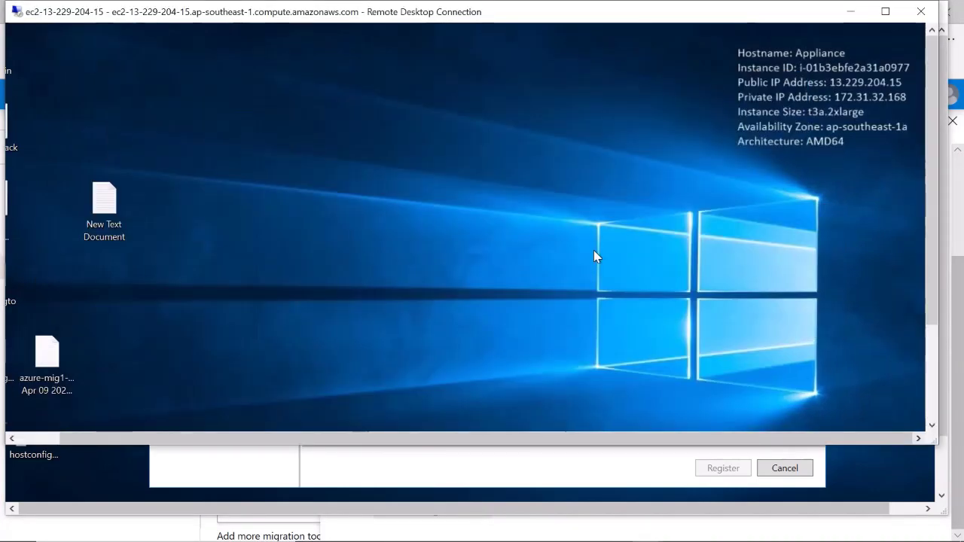
key(alt+Tab)
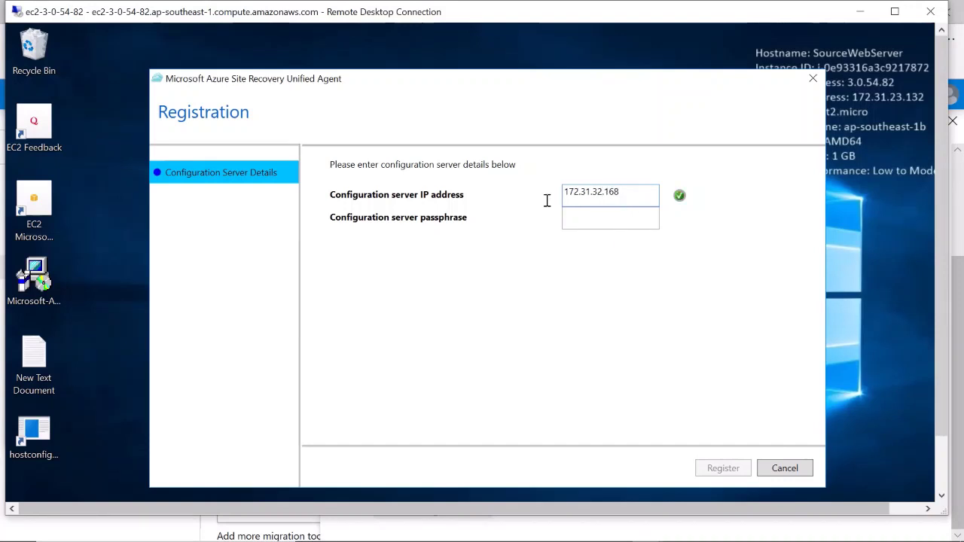
key(ctrl+a)
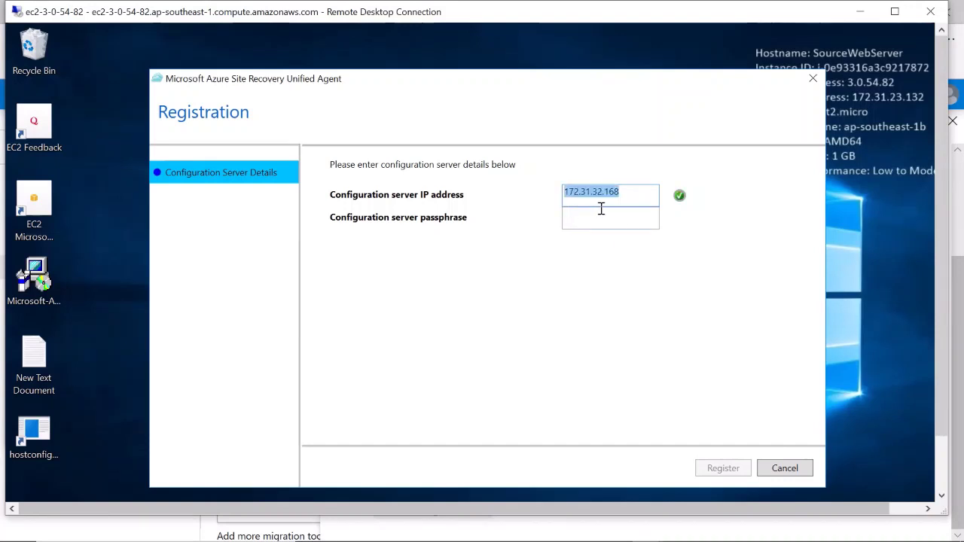
Paste the configuration server passphrase from its text file, register, and finish the agent setup
click(602, 211)
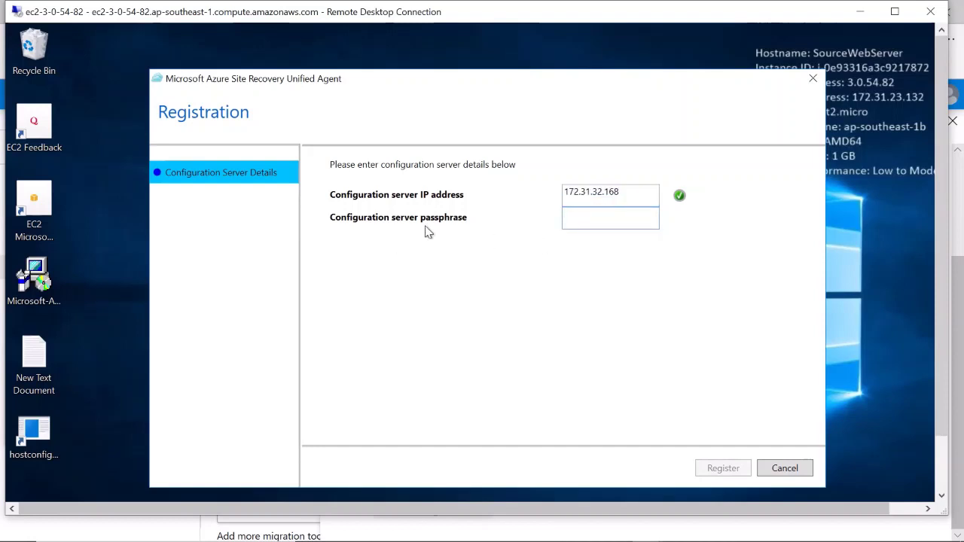
click(37, 364)
double_click(38, 364)
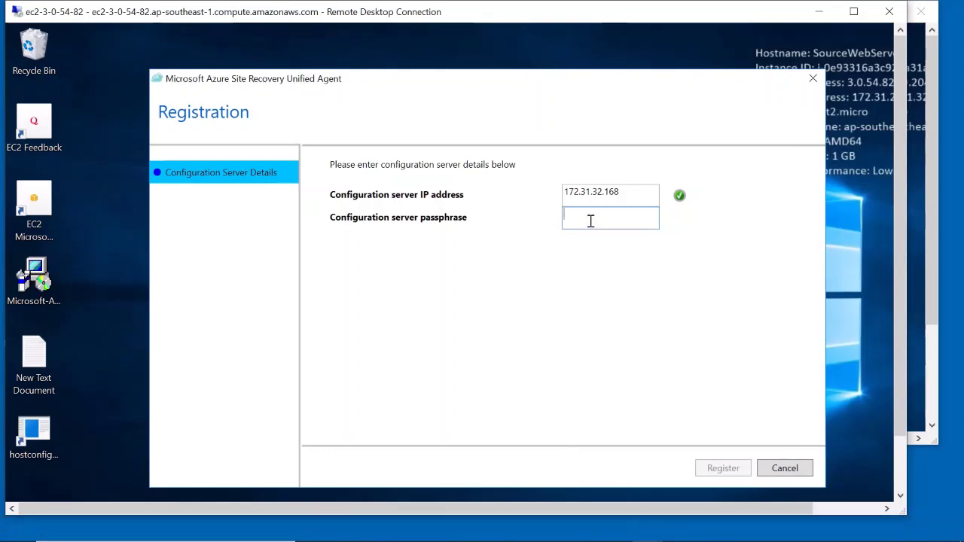
key(ctrl+v)
click(719, 472)
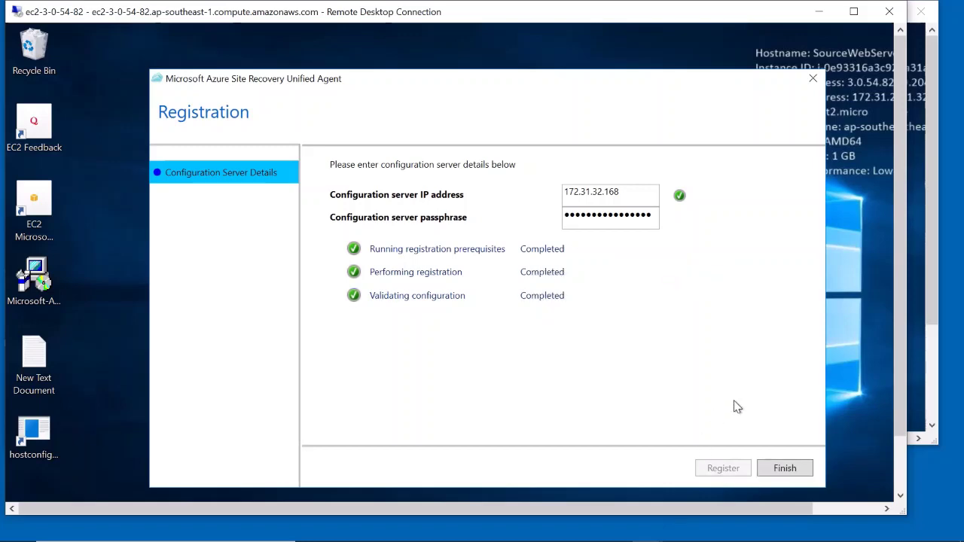
click(784, 469)
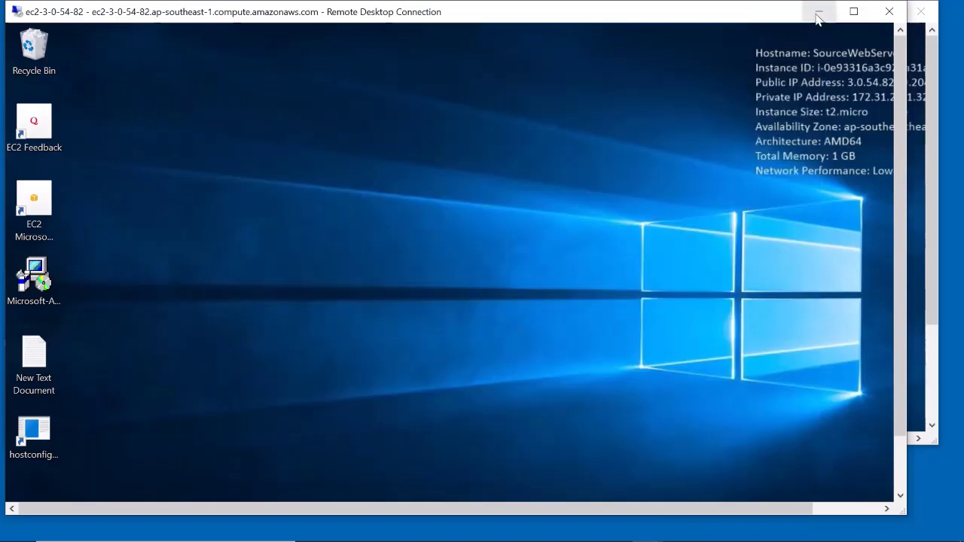
click(820, 12)
Back in the portal, reopen Discover machines with Not virtualized/Other and Install a replication appliance
click(840, 14)
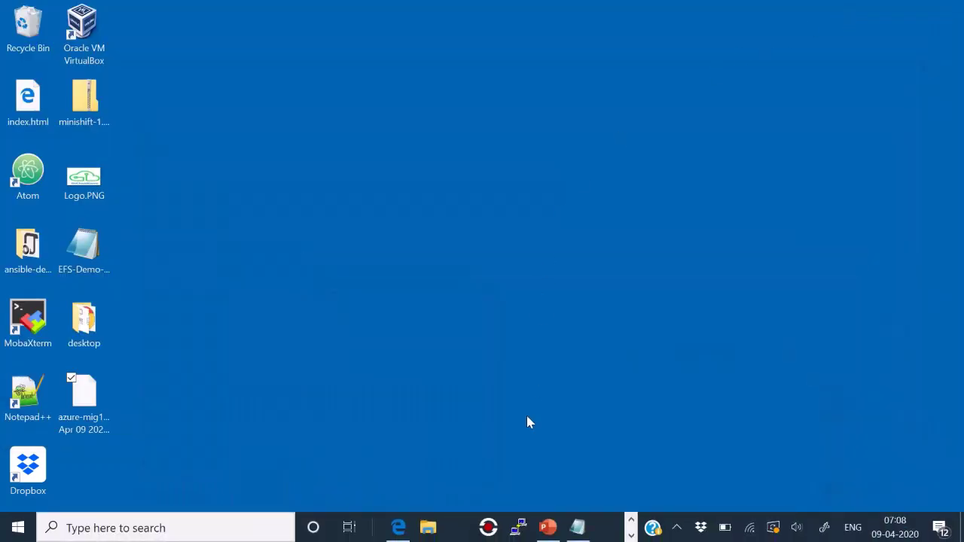
click(398, 527)
key(ctrl+Tab)
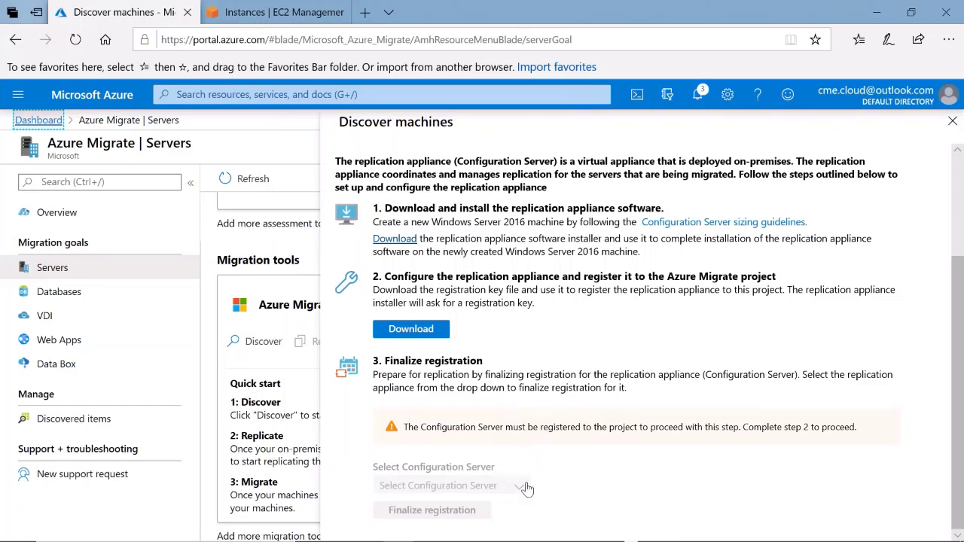
click(955, 128)
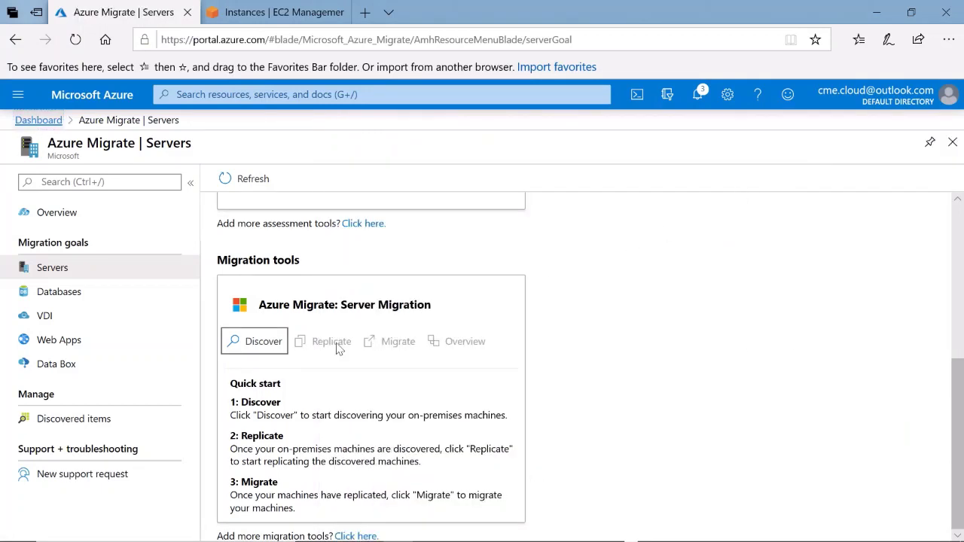
click(247, 340)
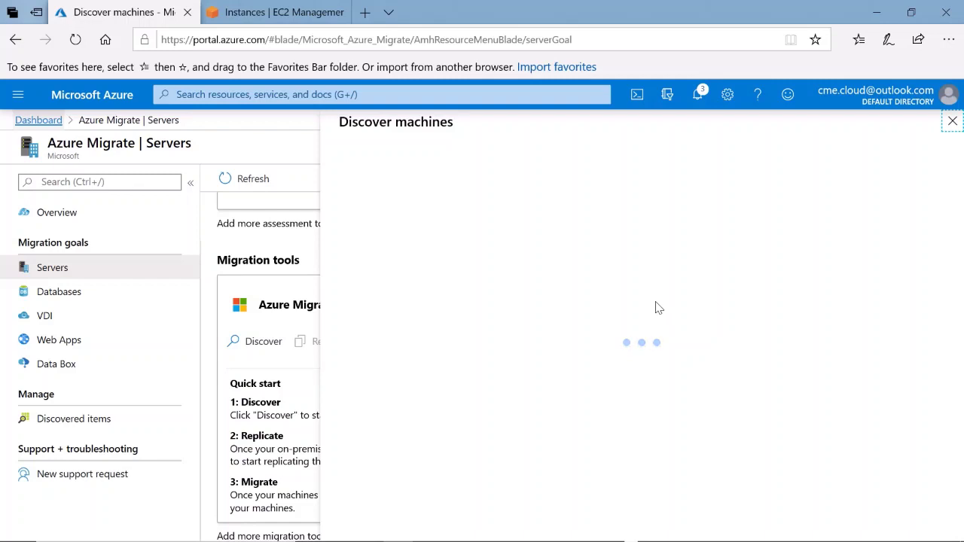
click(504, 181)
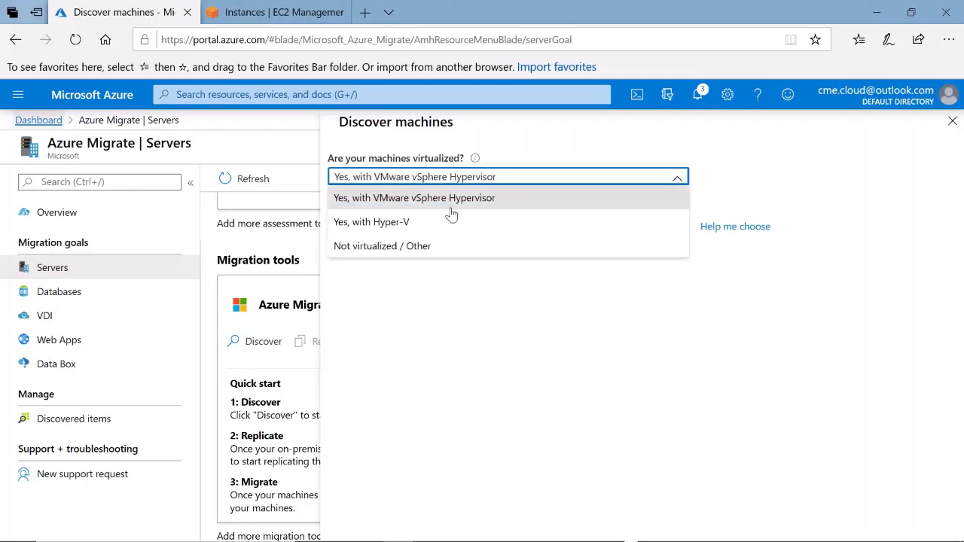
click(376, 247)
click(409, 272)
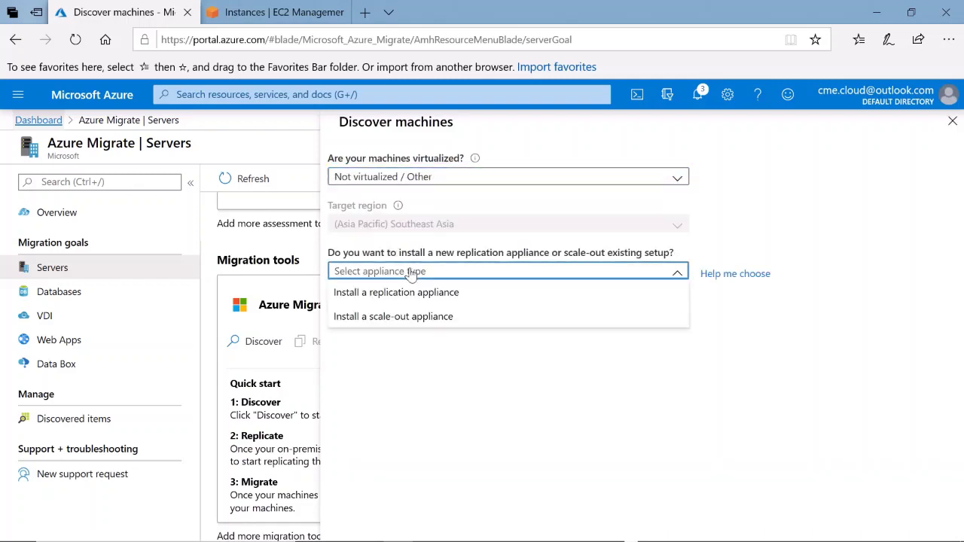
click(409, 294)
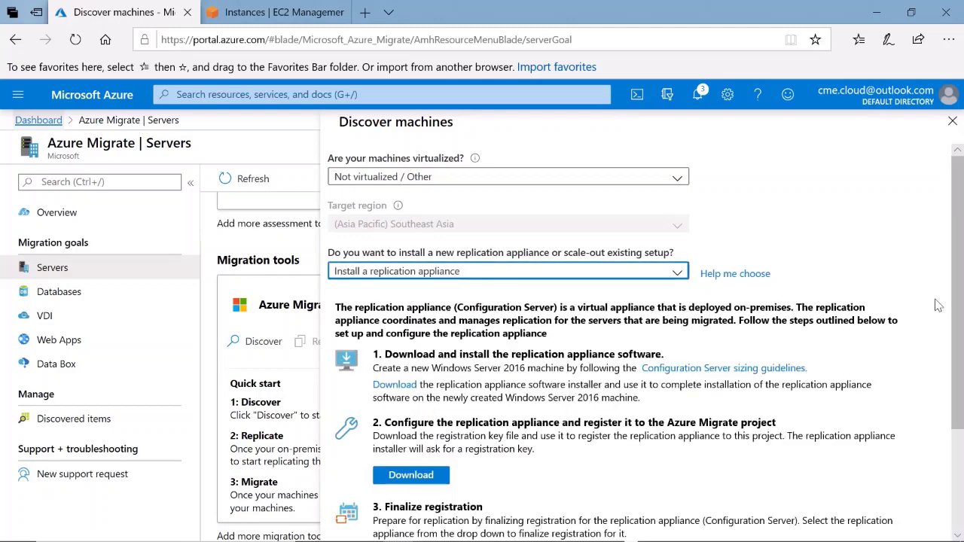
Select the APPLIANCE configuration server, finalize its registration, and close the Discover machines pane
drag(955, 309, 961, 432)
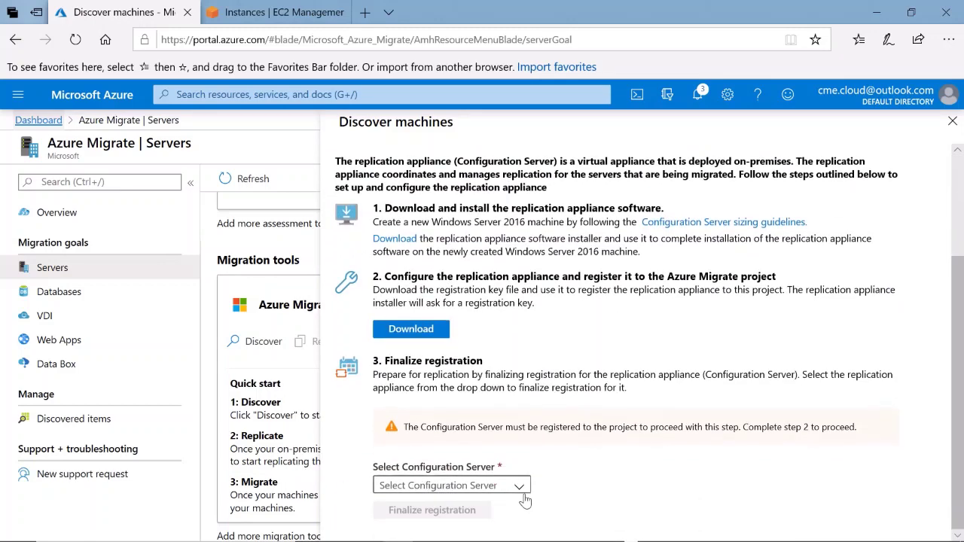
click(452, 485)
click(436, 467)
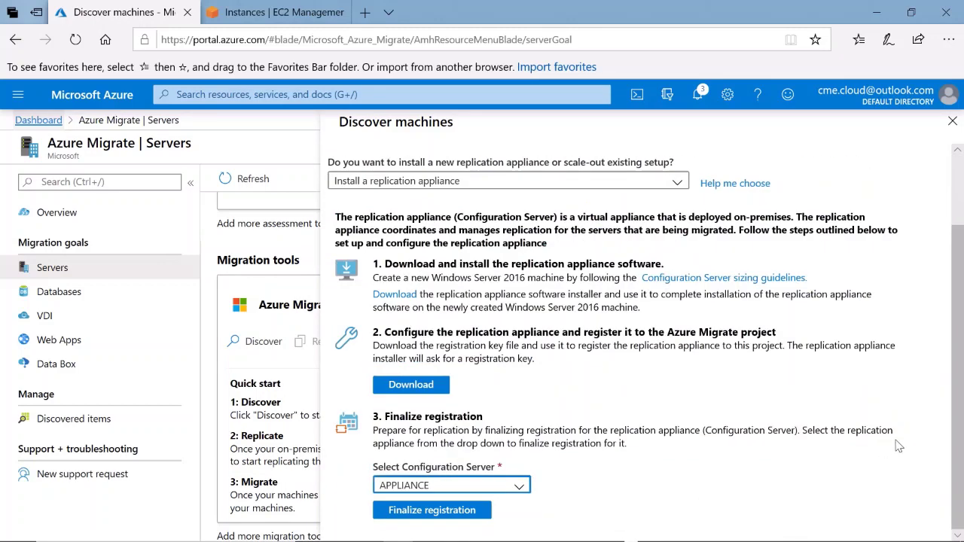
click(443, 510)
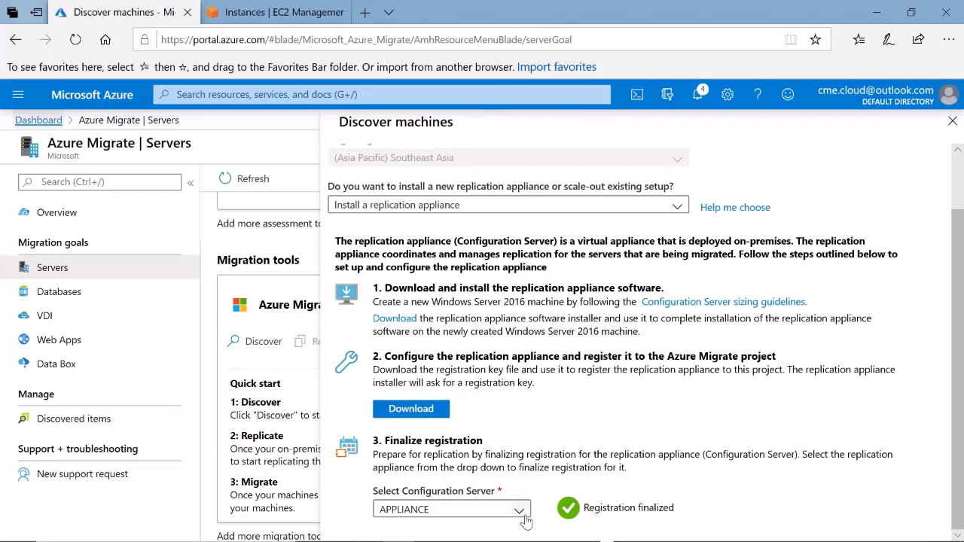
scroll(959, 169, up, 2)
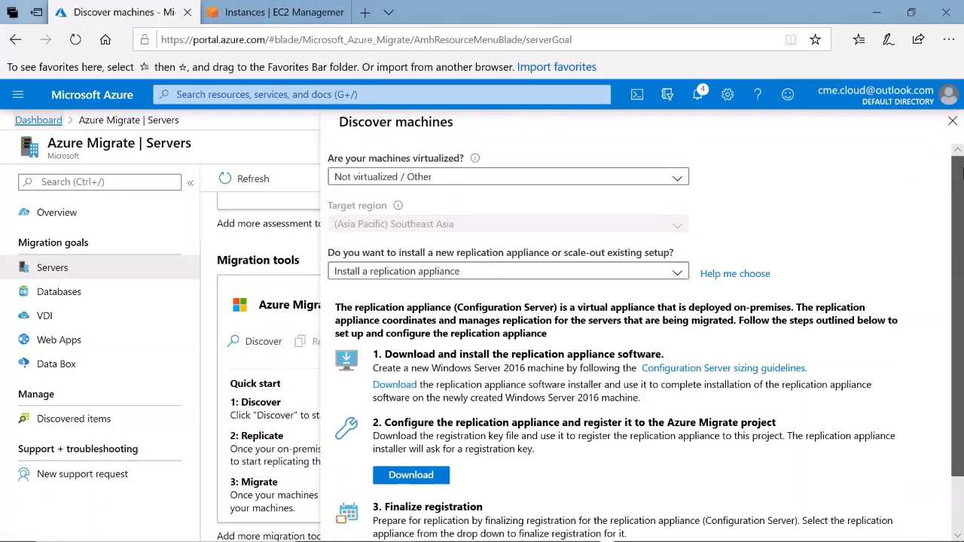
scroll(959, 171, down, 2)
click(952, 121)
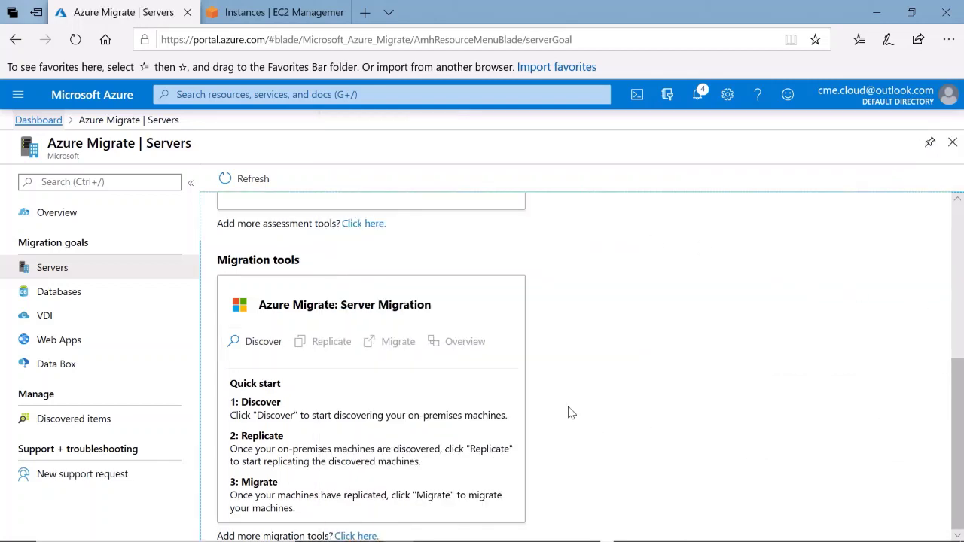
Refresh Azure Migrate Servers to show 1 discovered server, then start the Replicate wizard
click(245, 179)
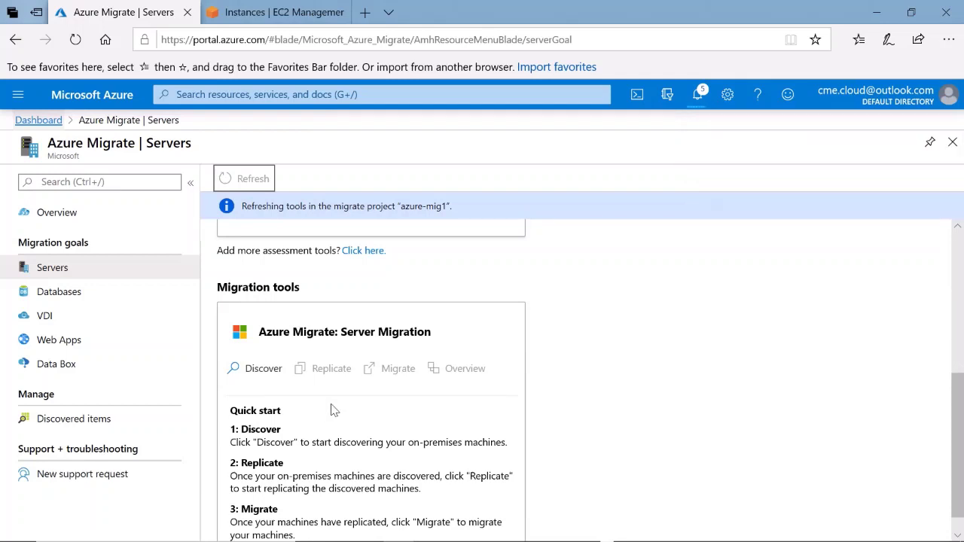
scroll(955, 424, down, 1)
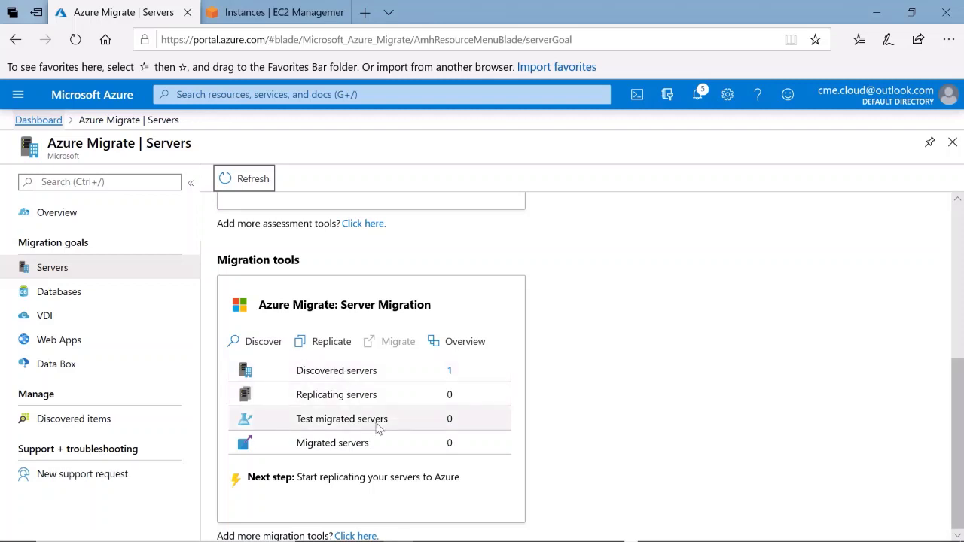
click(338, 355)
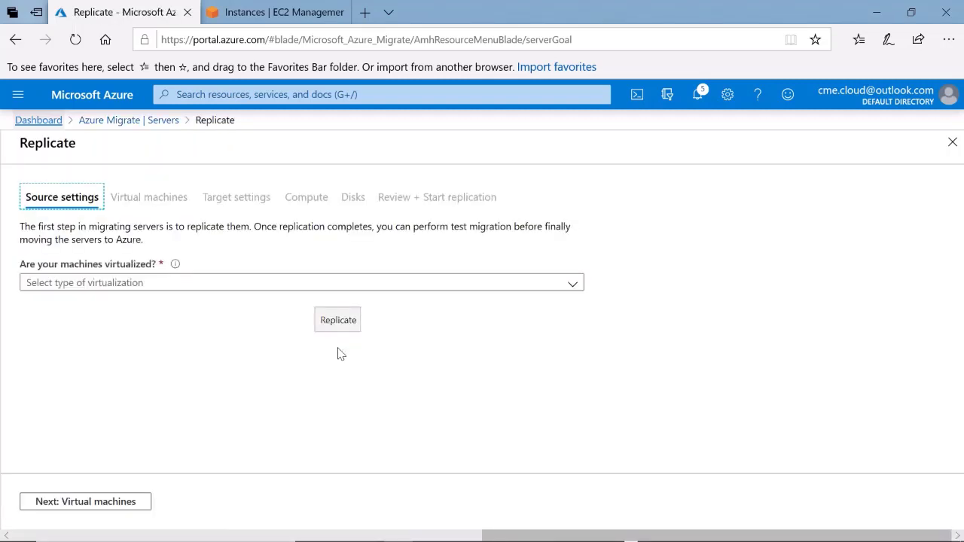
click(91, 284)
Set source to Not virtualized/Other with the APPLIANCE replication appliance
click(88, 351)
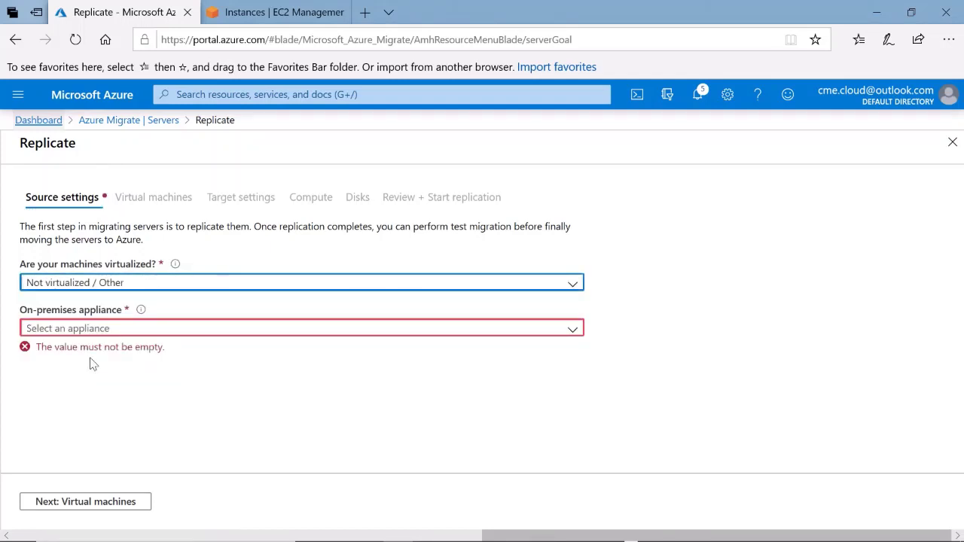
click(88, 328)
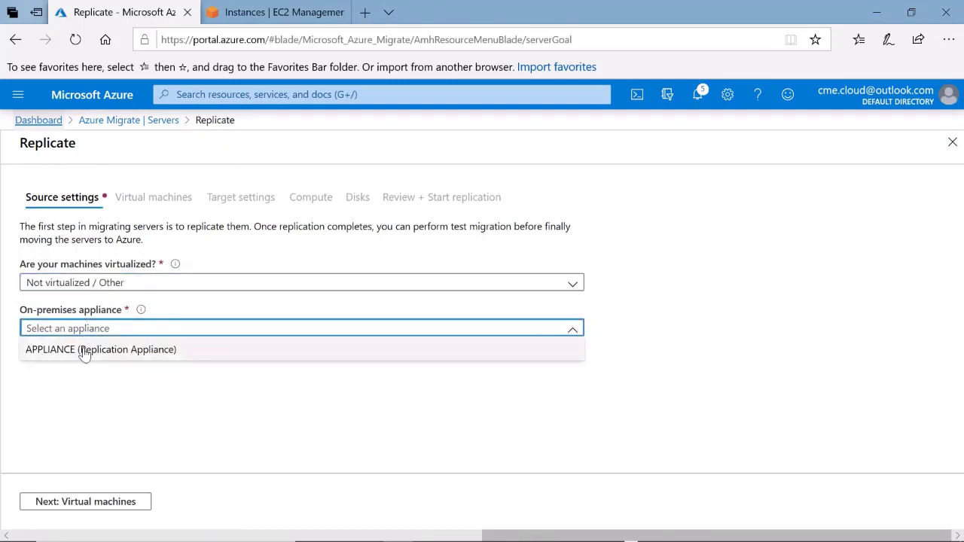
click(84, 351)
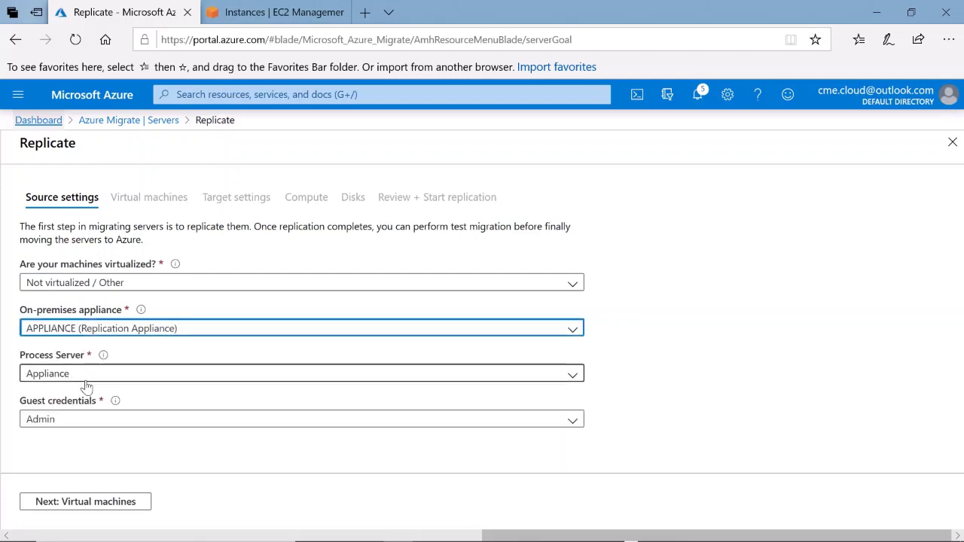
click(89, 502)
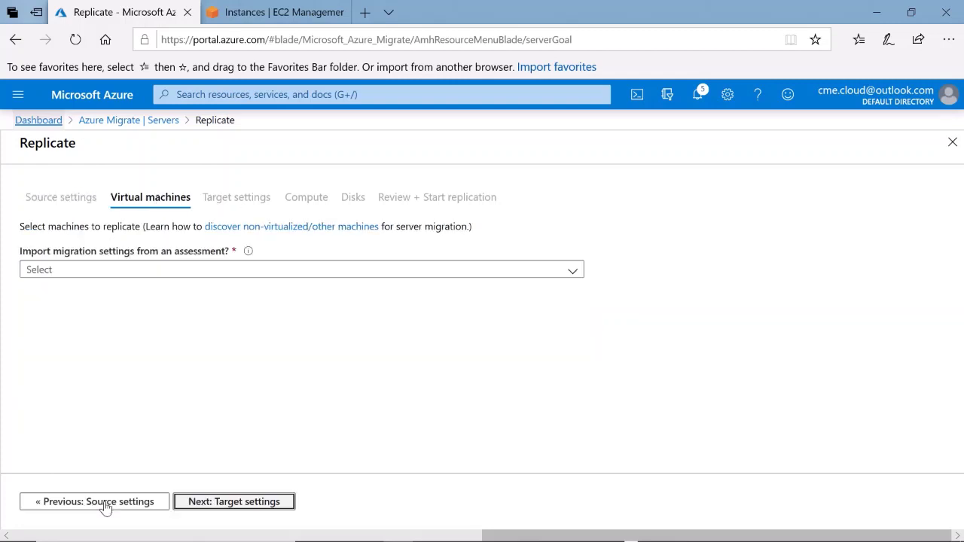
Specify migration settings manually and select SOURCEWEBSERVER for replication
click(93, 271)
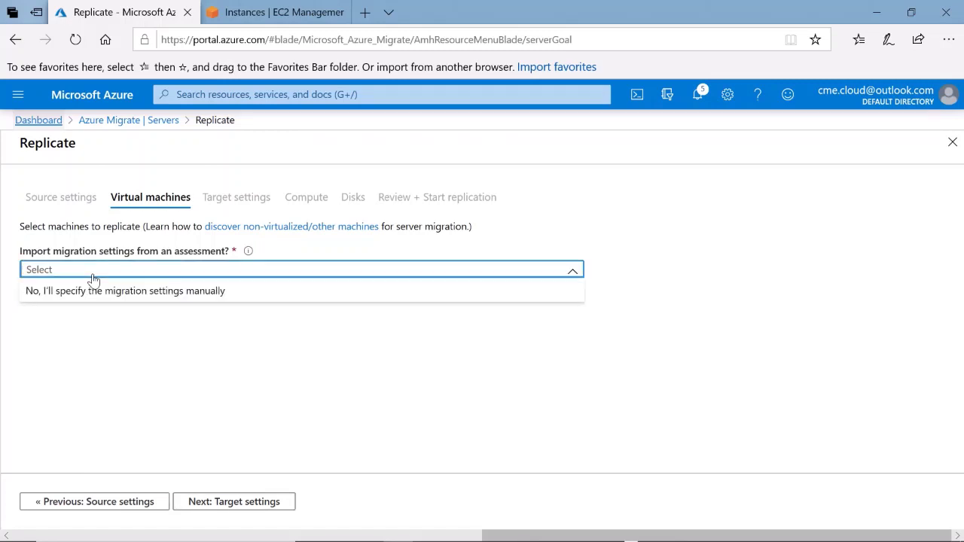
click(88, 298)
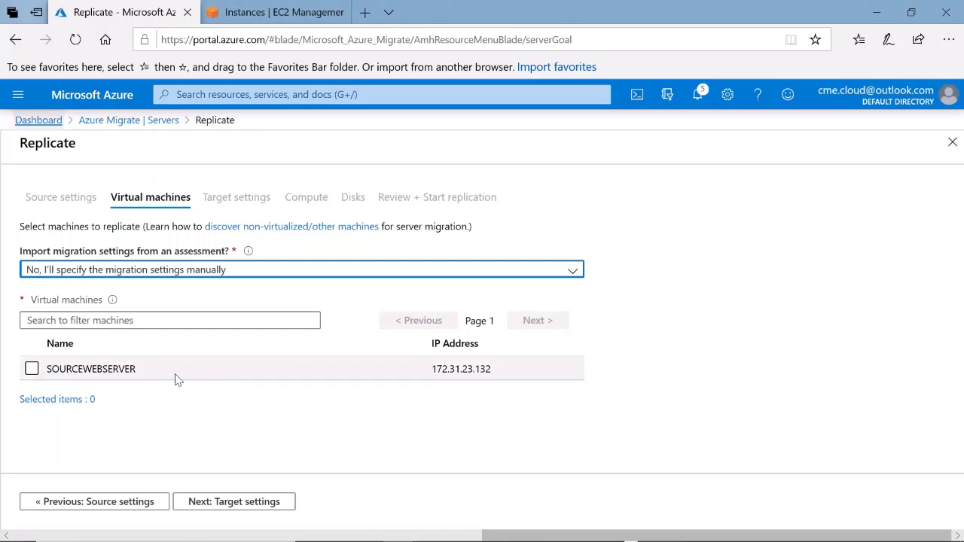
click(31, 369)
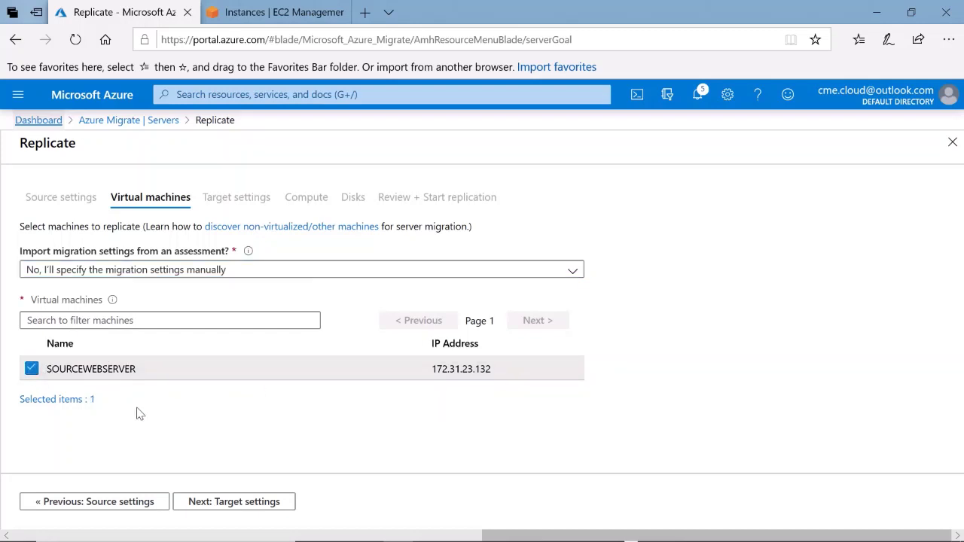
click(236, 506)
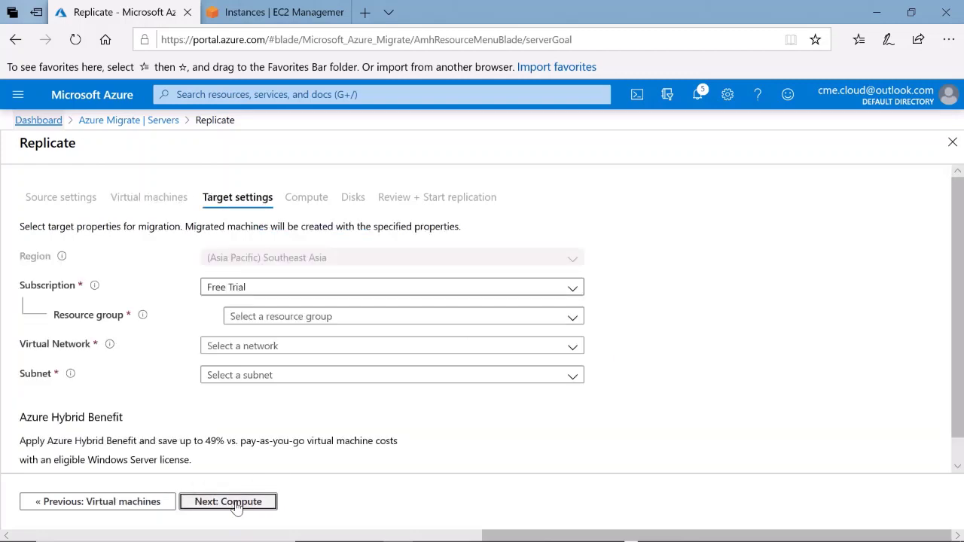
Target resource group AzureMig and virtual network Mig-VNet with the default subnet
click(296, 320)
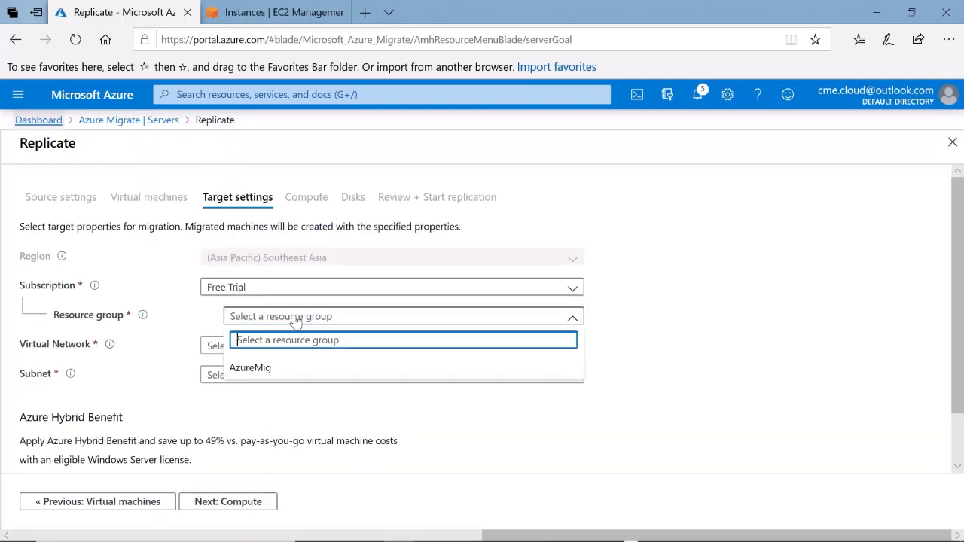
click(261, 368)
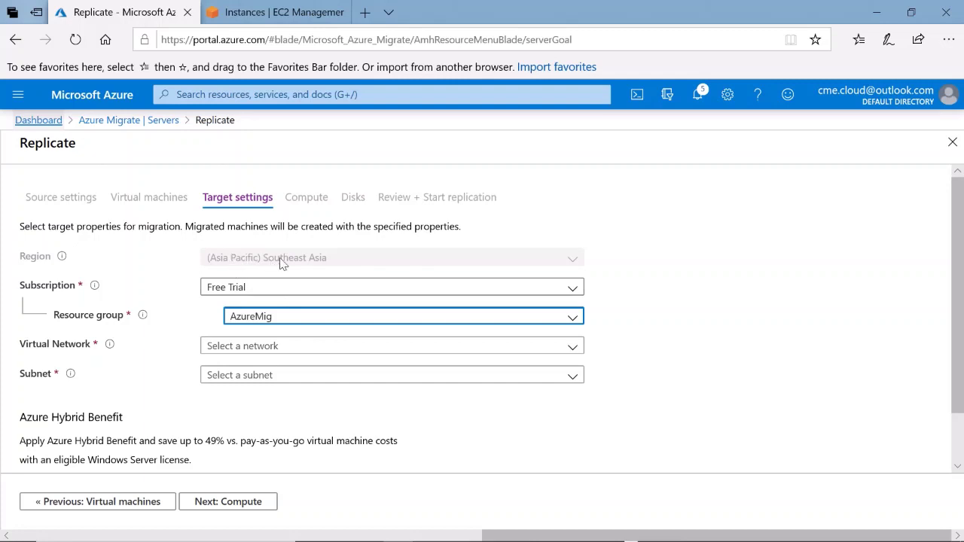
click(254, 353)
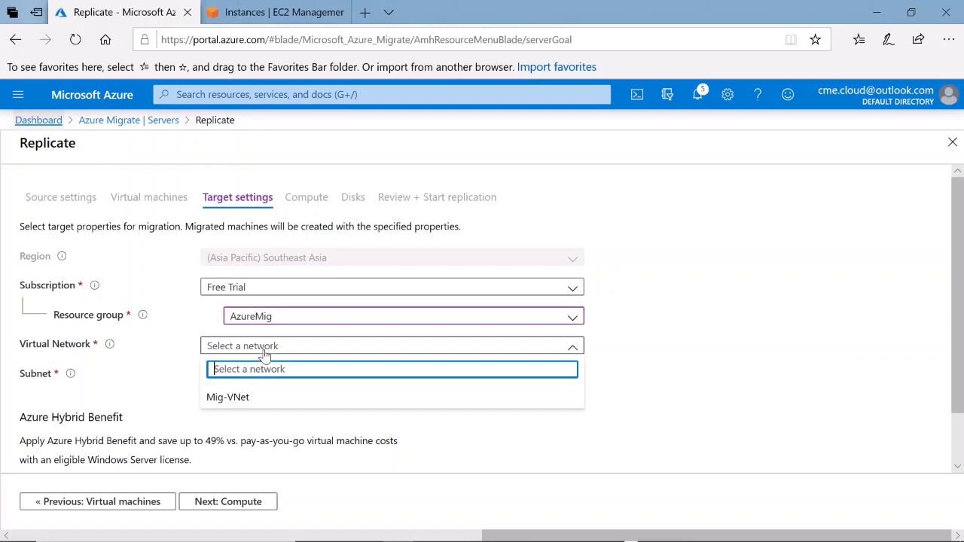
click(247, 399)
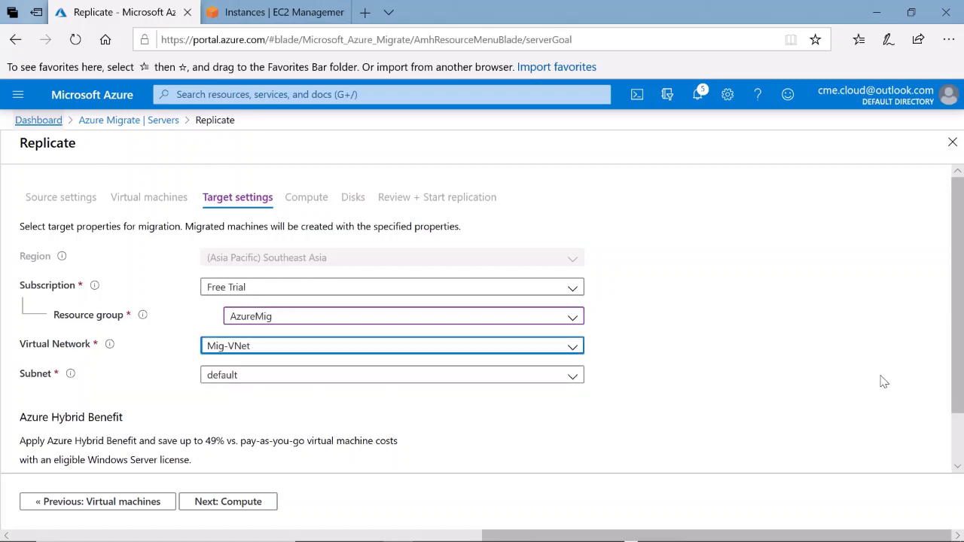
drag(951, 376, 958, 429)
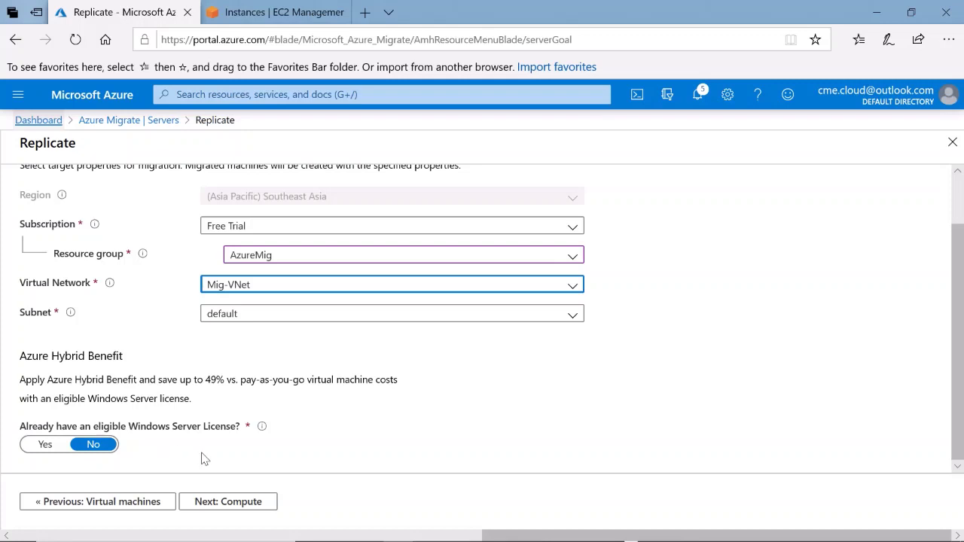
click(220, 502)
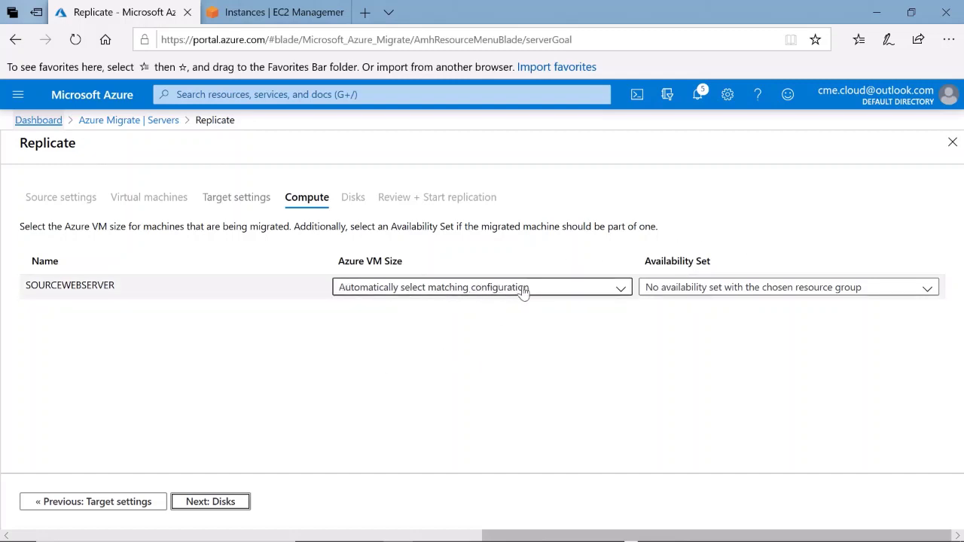
Keep the automatically matched Azure VM size and no availability set
click(616, 290)
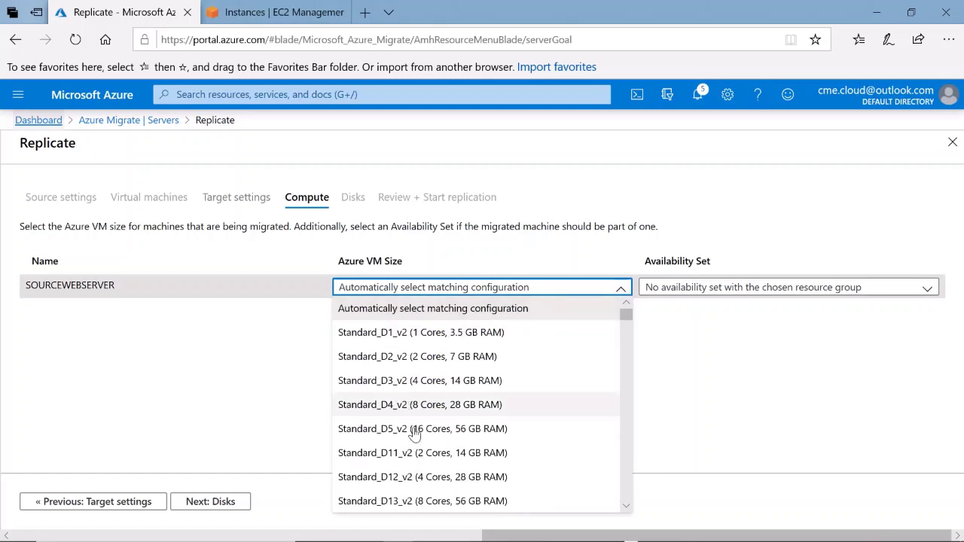
click(684, 365)
click(693, 294)
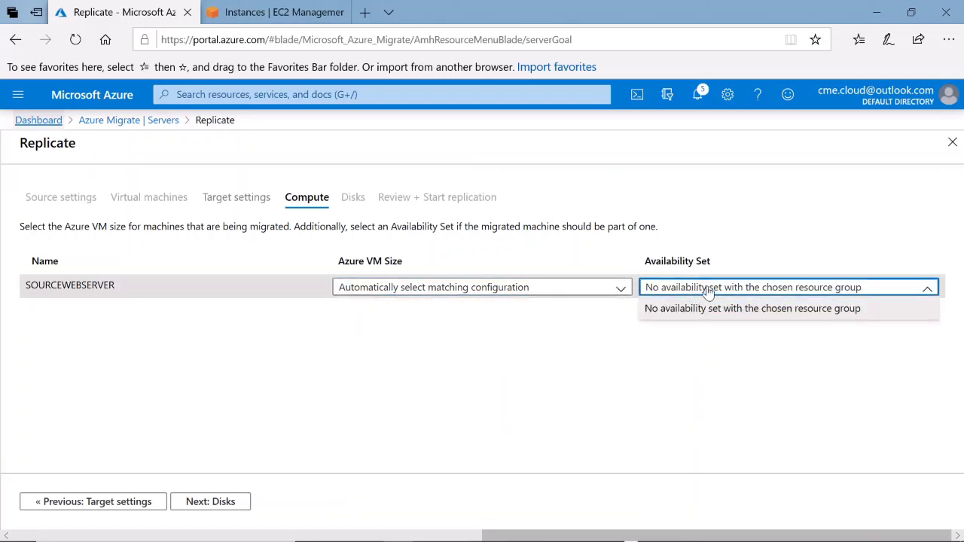
click(562, 329)
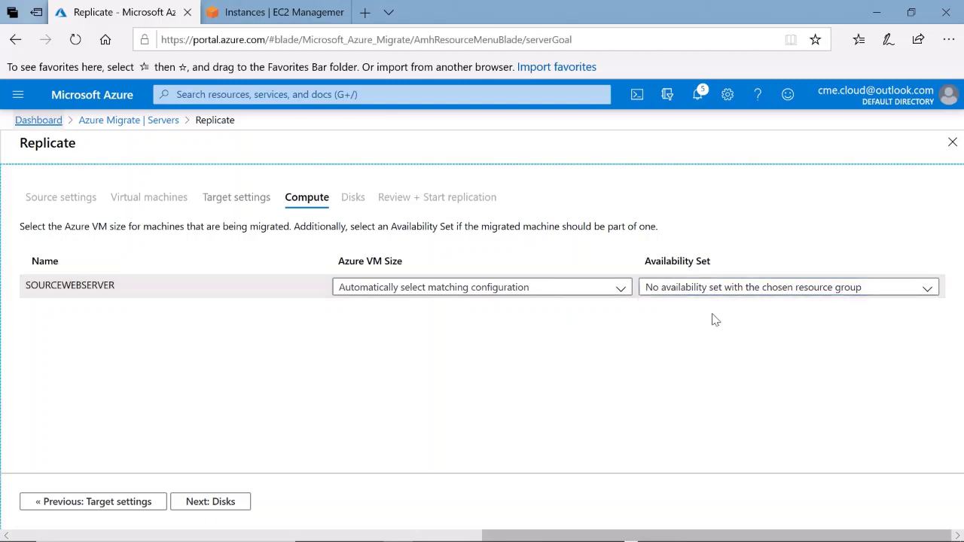
click(204, 506)
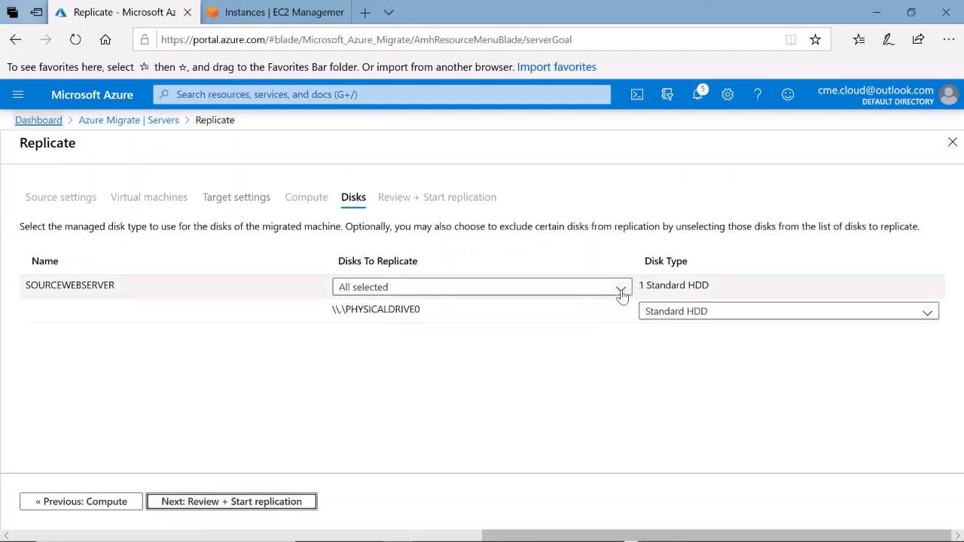
Keep all disks selected, set disk type to Standard SSD, and proceed to Review + Start replication
click(621, 290)
click(574, 387)
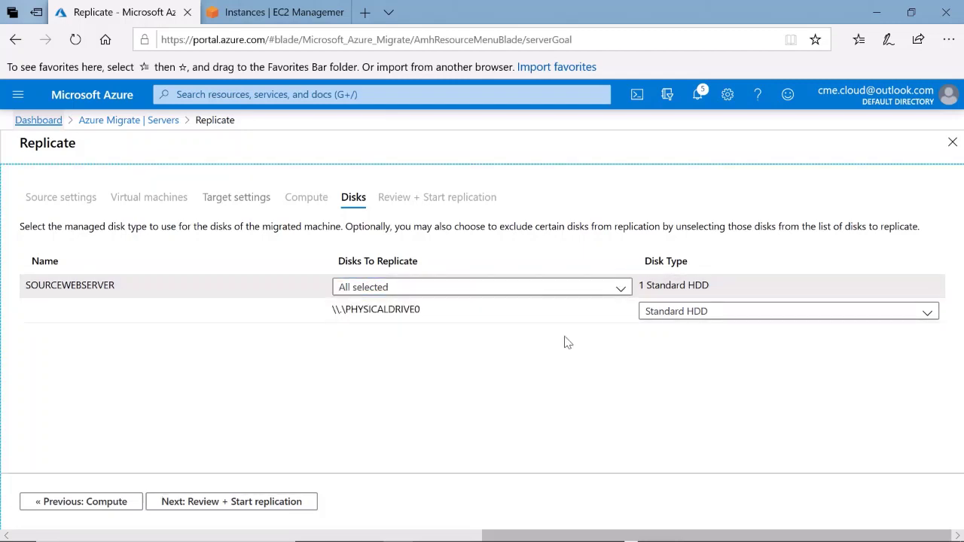
click(761, 320)
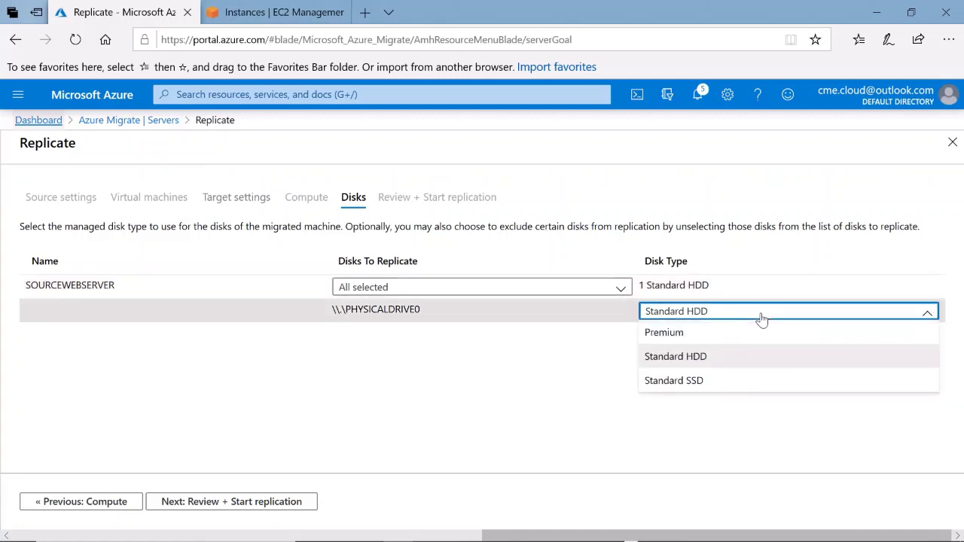
click(708, 382)
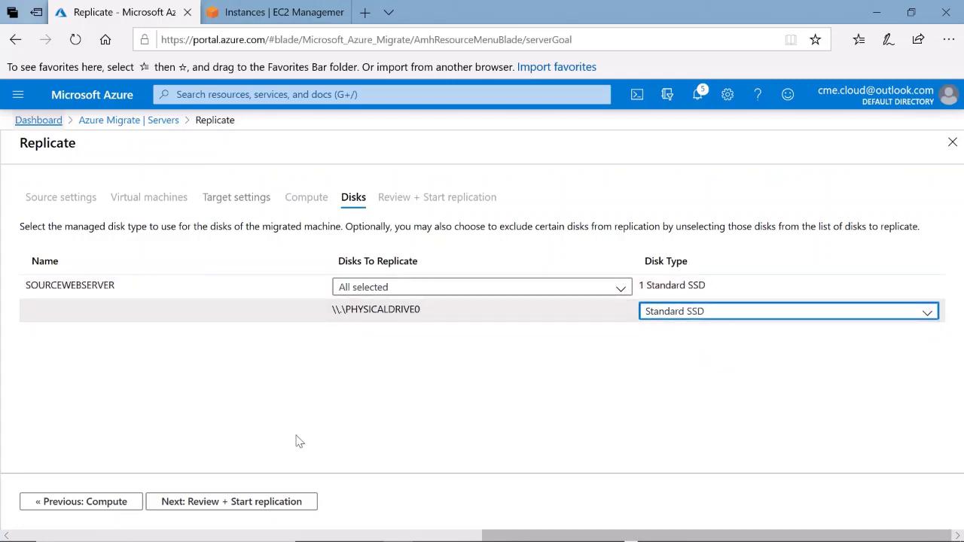
click(216, 502)
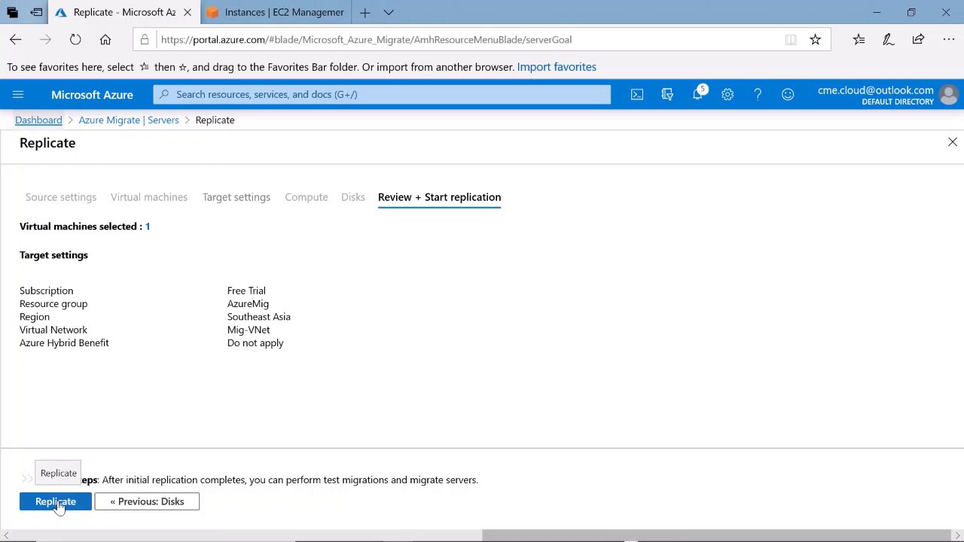
Start replicating SOURCEWEBSERVER and open its Replicating machines list under Server Migration
click(60, 503)
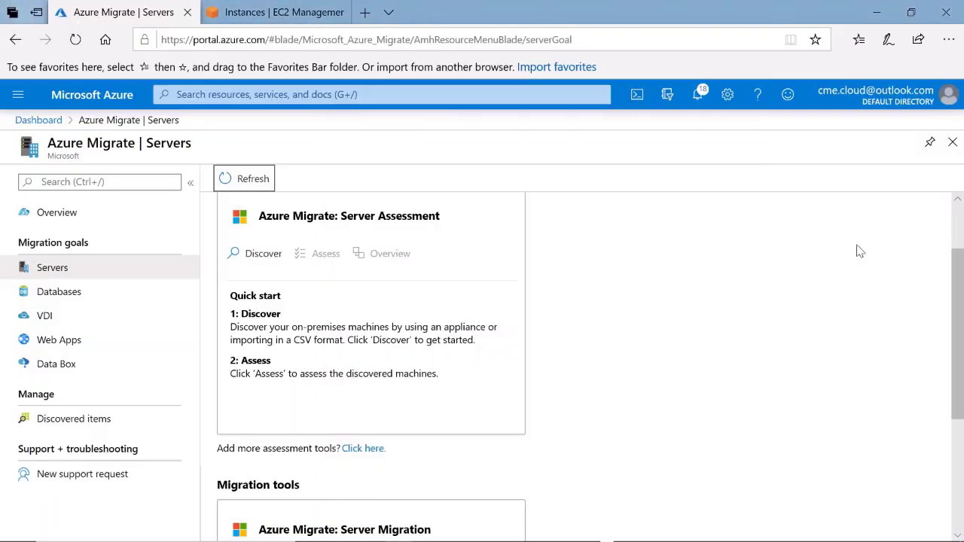
scroll(860, 251, down, 3)
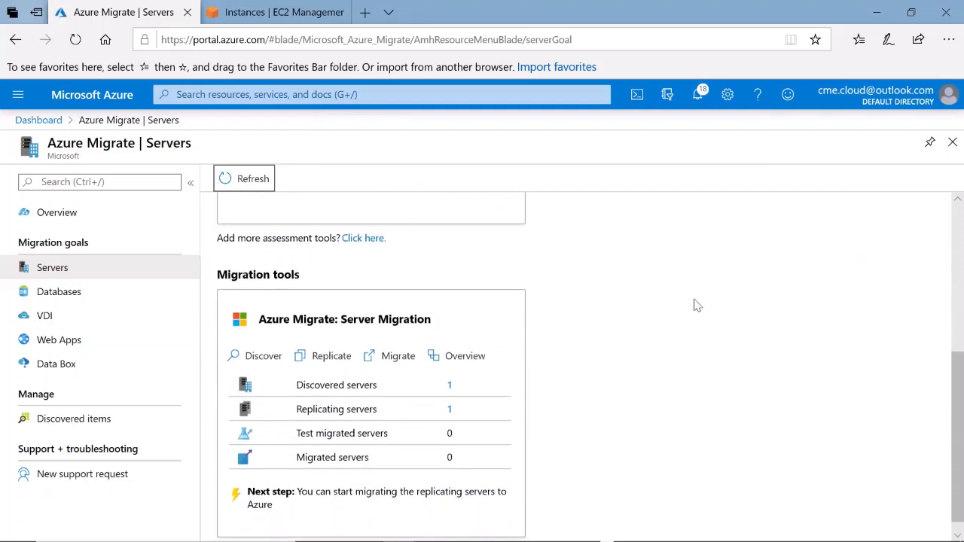
click(449, 409)
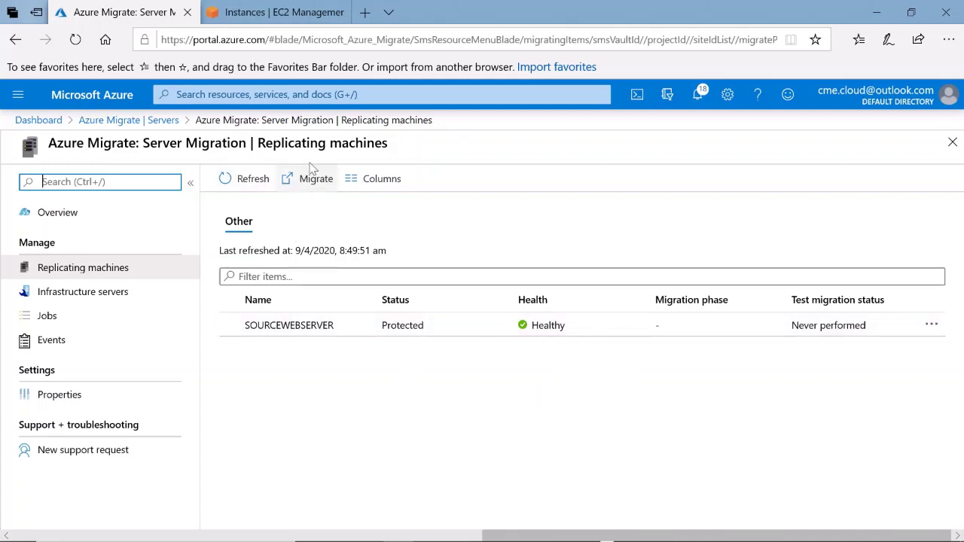
Migrate SOURCEWEBSERVER from Azure Migrate with shutdown-before-migration set to No
click(128, 120)
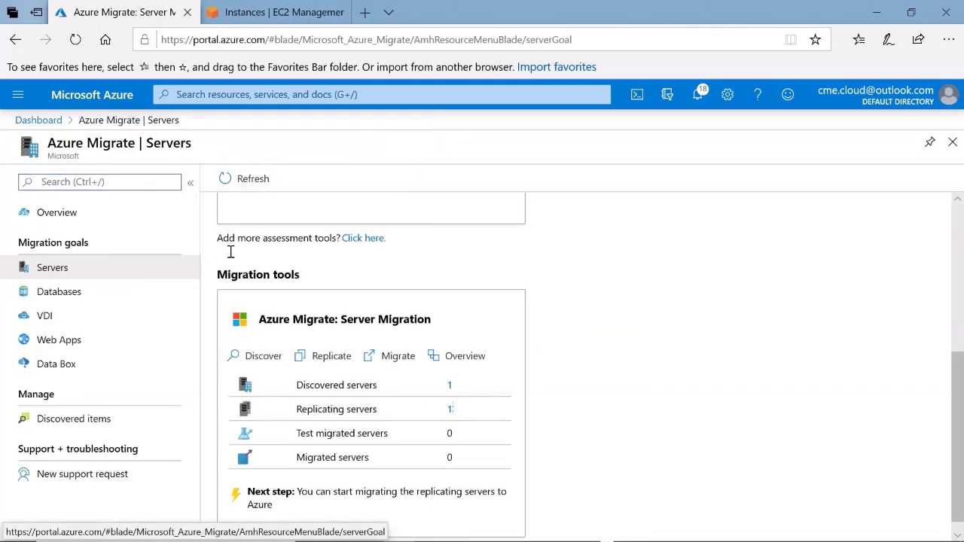
click(384, 357)
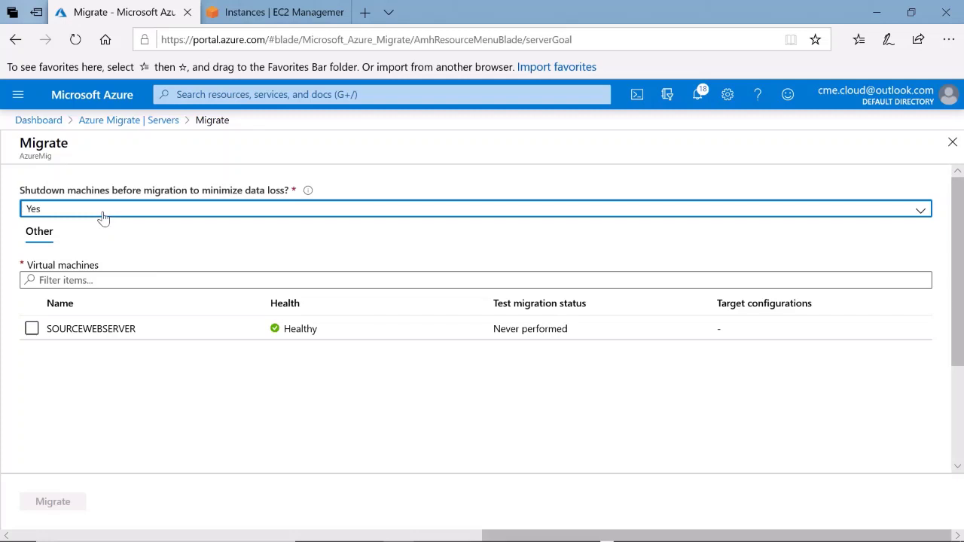
click(103, 217)
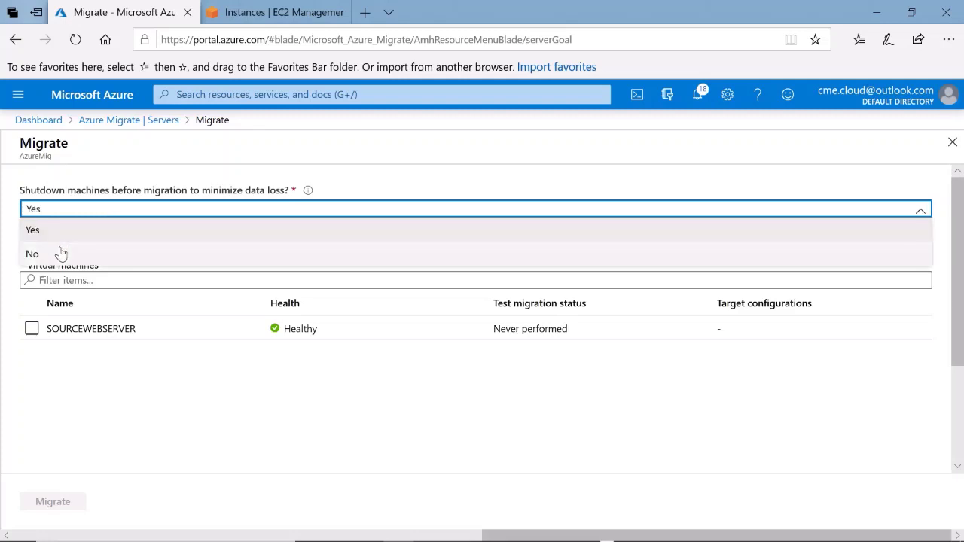
click(61, 251)
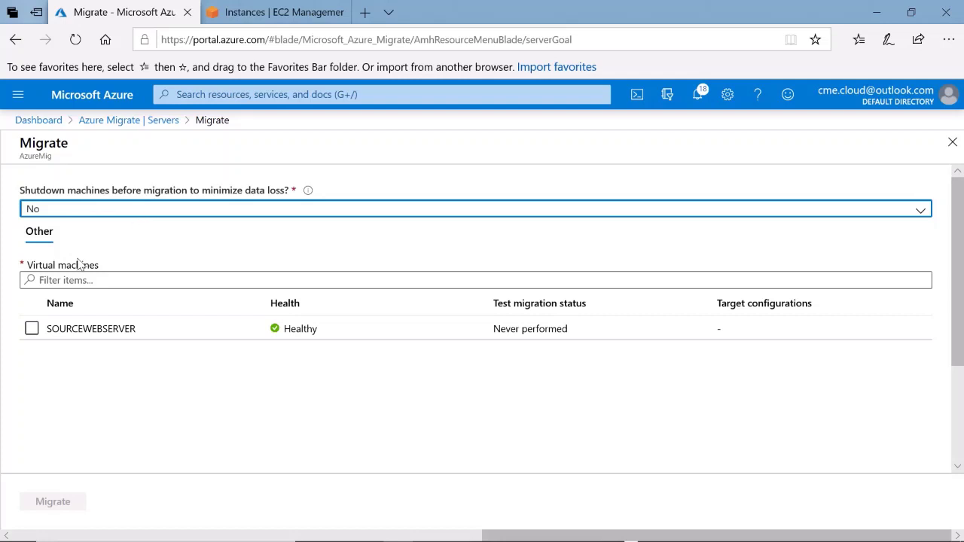
click(32, 329)
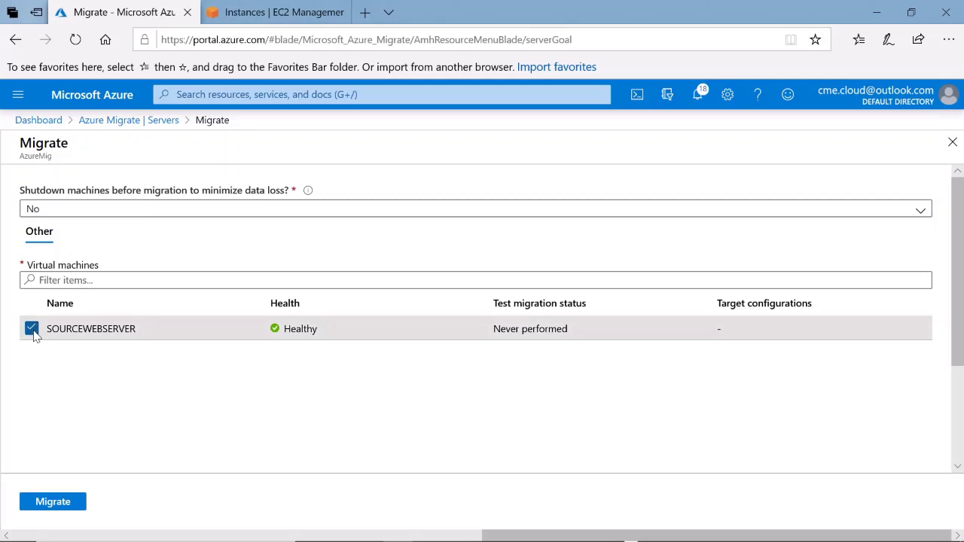
click(58, 503)
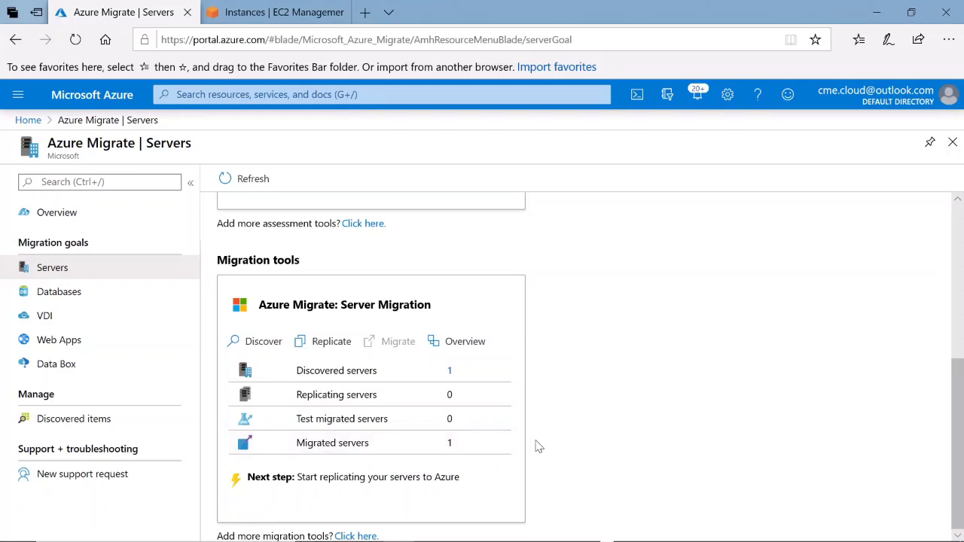
Open the SOURCEWEBSERVER virtual machine's overview and copy its public IP 137.116.148.220
click(28, 120)
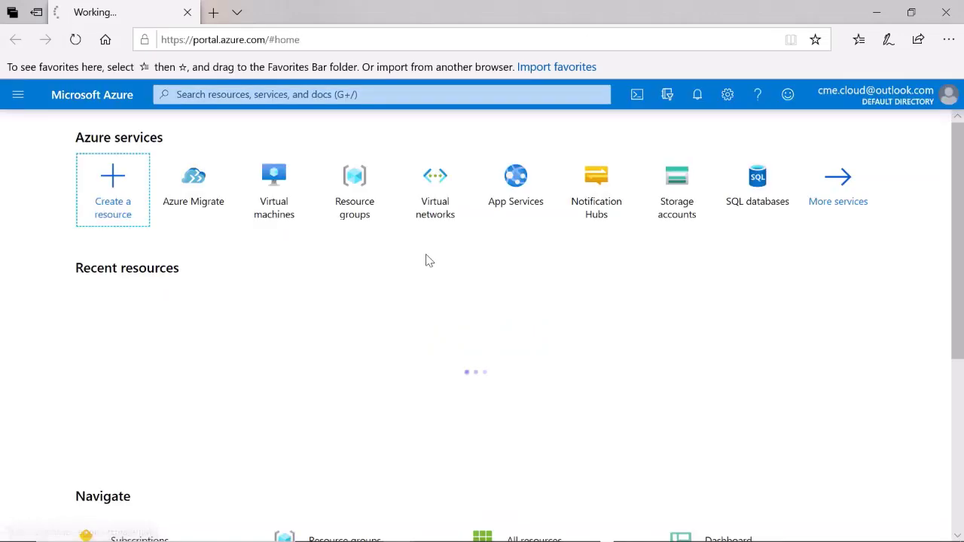
click(261, 223)
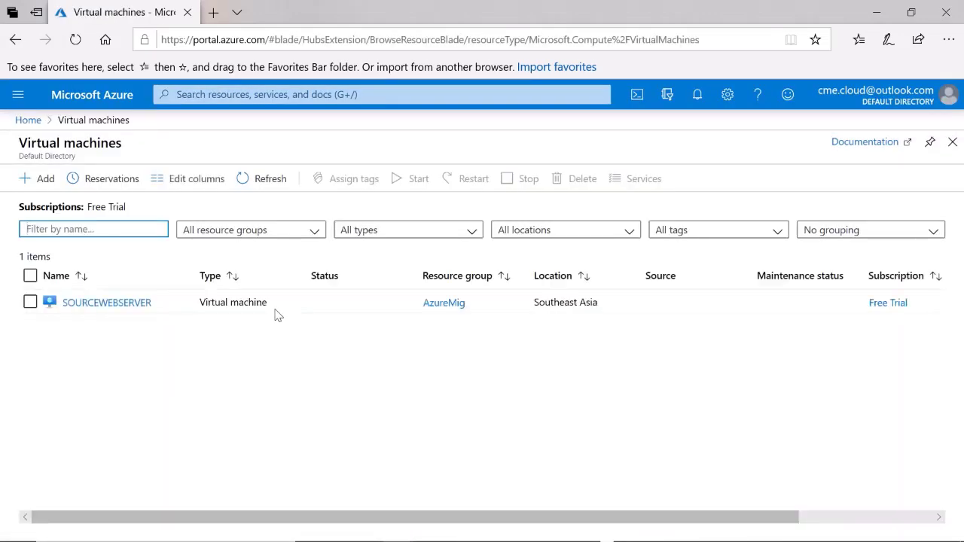
click(98, 305)
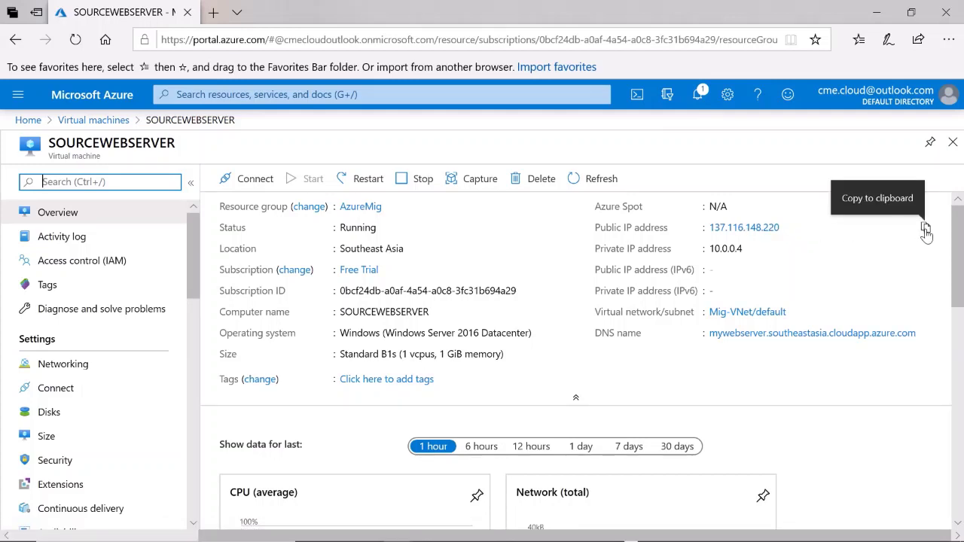
click(926, 229)
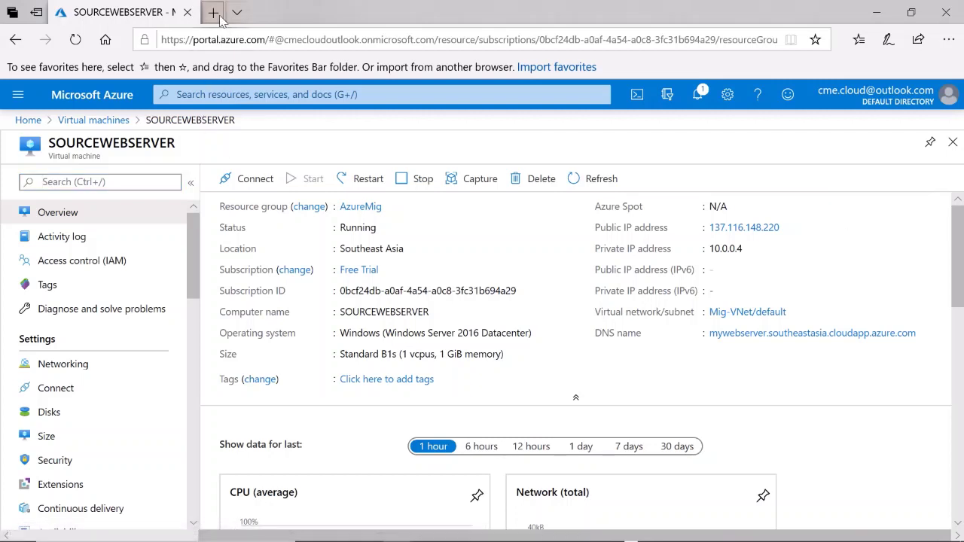
click(215, 14)
Load the migrated demo site at 137.116.148.220 in the new browser tab
key(ctrl+v)
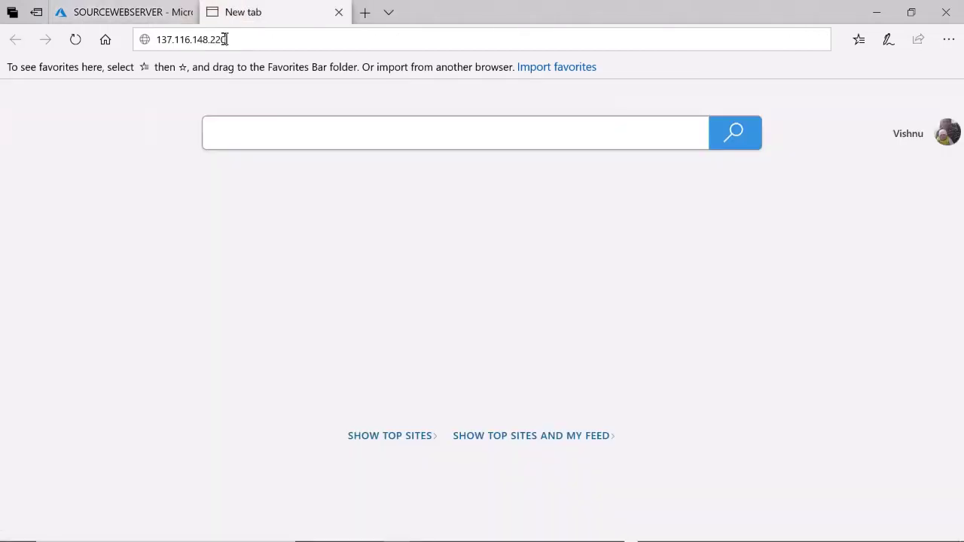
key(Return)
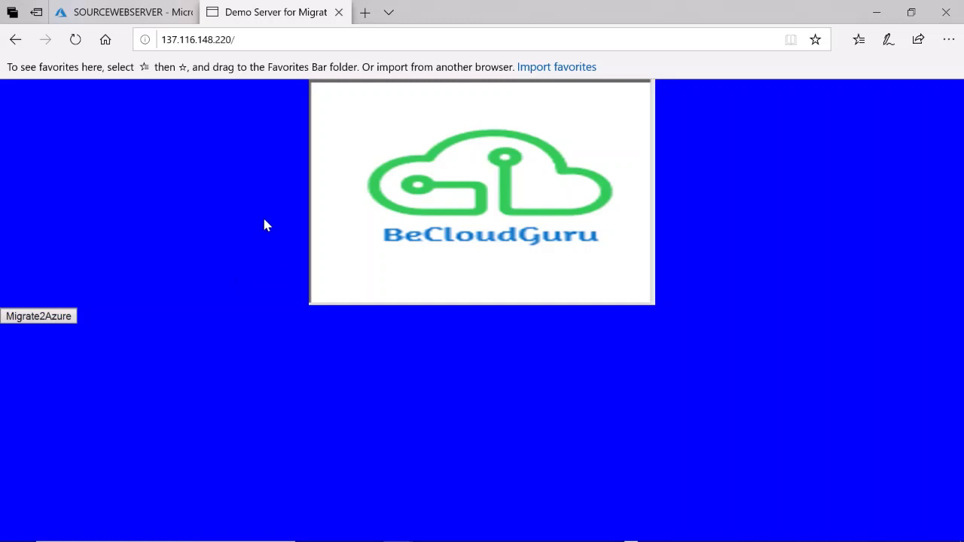
click(129, 15)
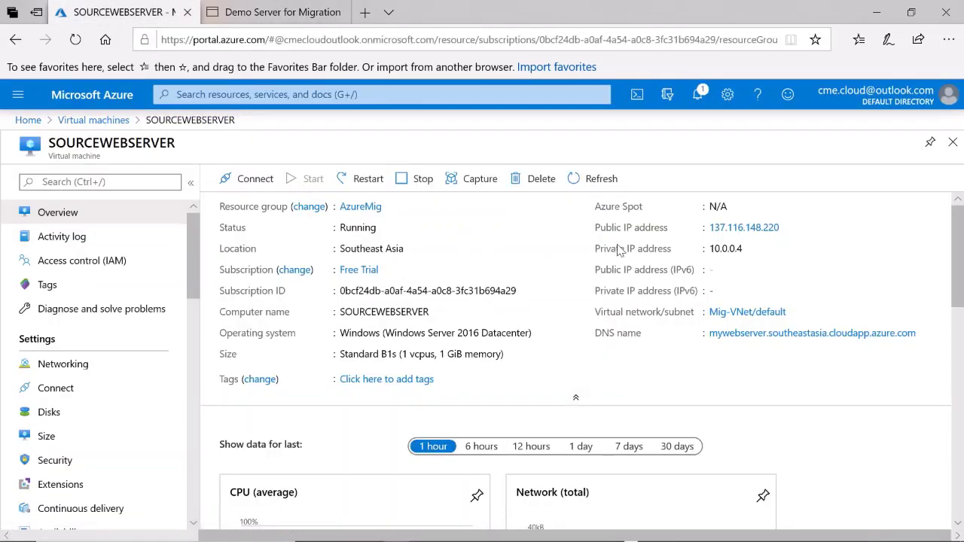
Copy the VM's DNS name and load mywebserver.southeastasia.cloudapp.azure.com in another tab
click(925, 334)
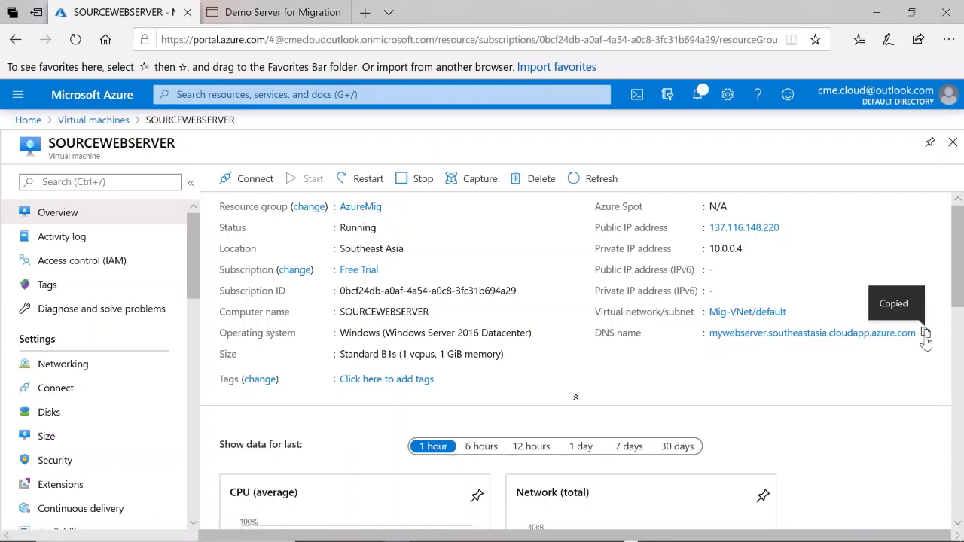
click(346, 15)
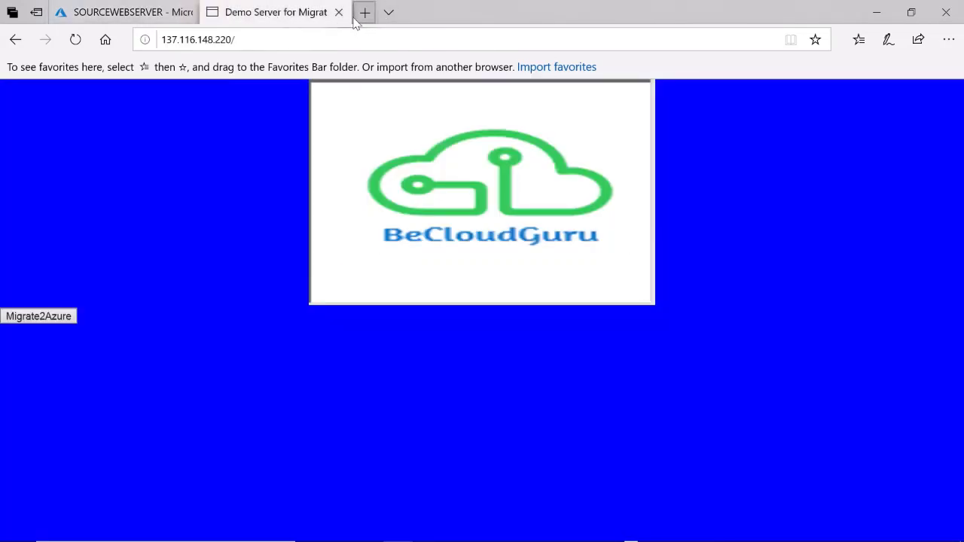
click(362, 18)
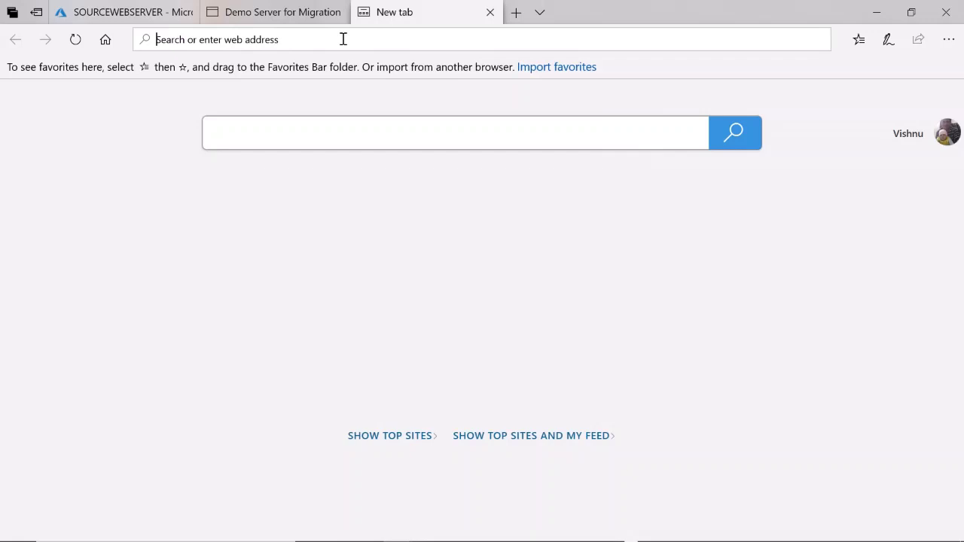
key(ctrl+v)
key(Return)
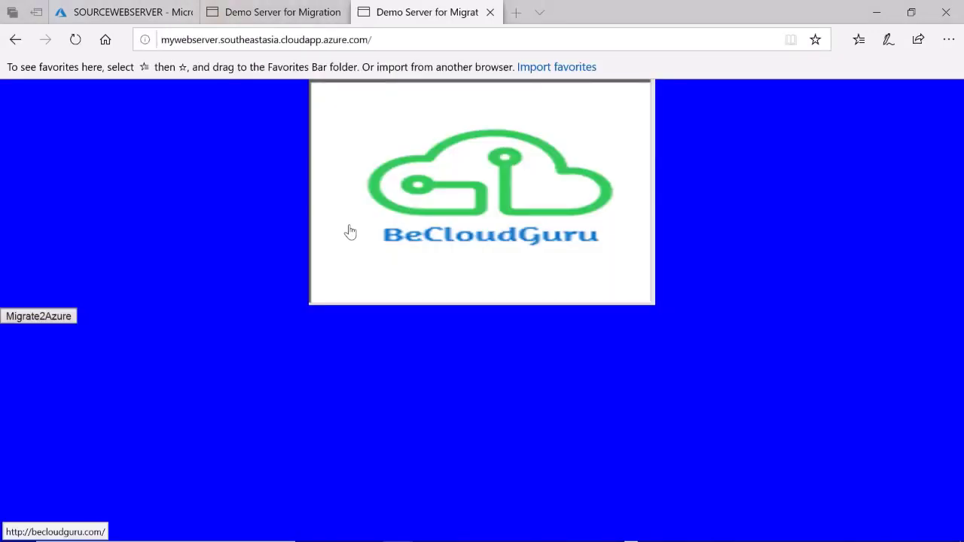